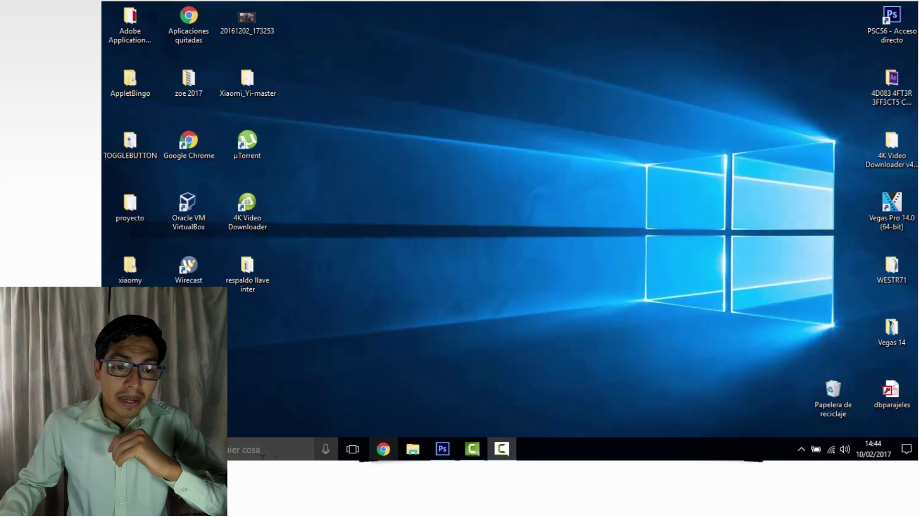
Launch Word 2016, look through the template gallery and create a blank document
{"action": "left_click", "coordinate": [255, 451]}
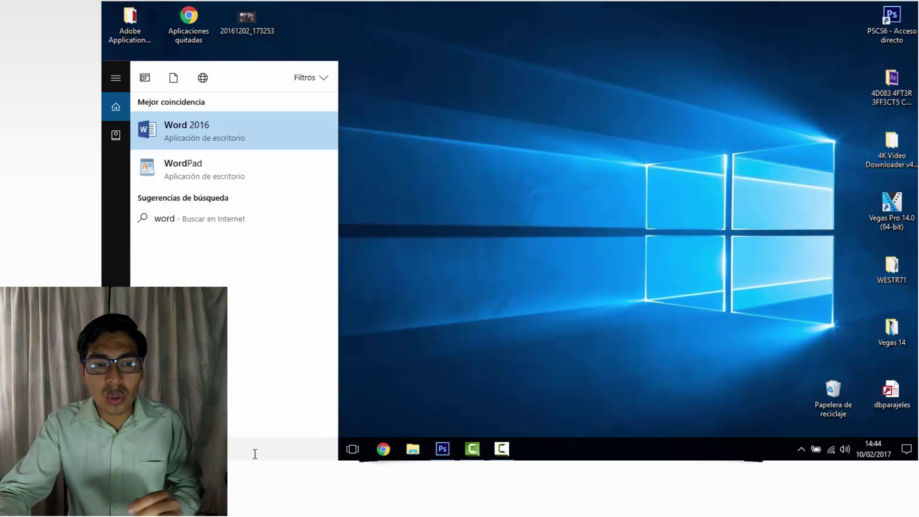
{"action": "key", "text": "Escape"}
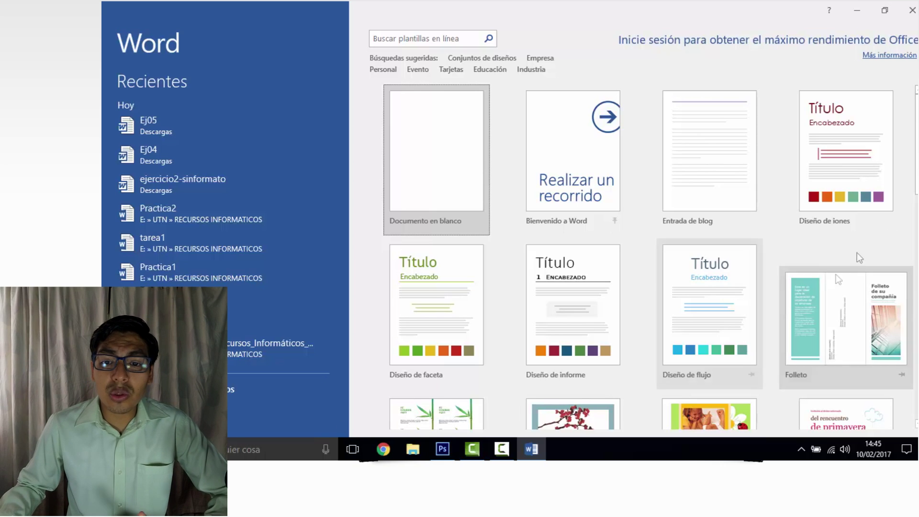
{"action": "scroll", "coordinate": [874, 177], "scroll_direction": "down", "scroll_amount": 1}
{"action": "scroll", "coordinate": [874, 177], "scroll_direction": "up", "scroll_amount": 1}
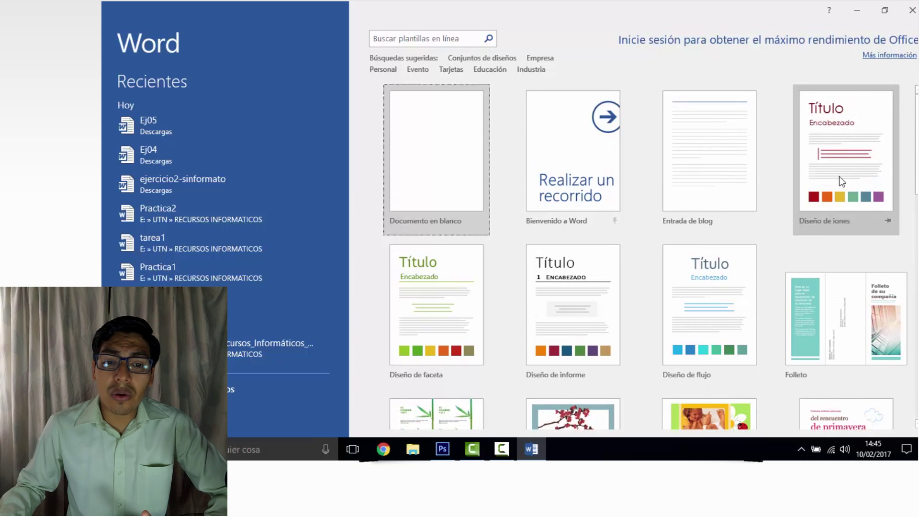
{"action": "scroll", "coordinate": [840, 176], "scroll_direction": "down", "scroll_amount": 1}
{"action": "scroll", "coordinate": [763, 251], "scroll_direction": "down", "scroll_amount": 2}
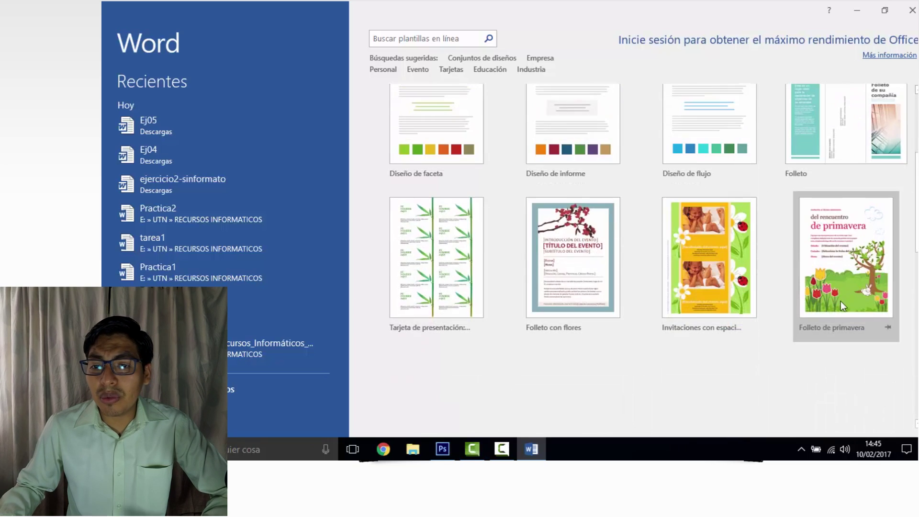
{"action": "scroll", "coordinate": [841, 300], "scroll_direction": "down", "scroll_amount": 3}
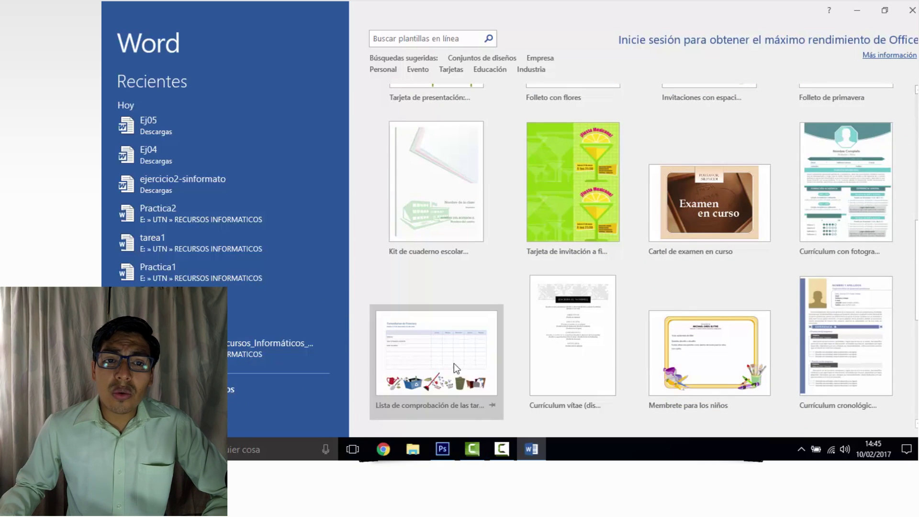
{"action": "scroll", "coordinate": [454, 363], "scroll_direction": "up", "scroll_amount": 5}
{"action": "scroll", "coordinate": [515, 196], "scroll_direction": "up", "scroll_amount": 1}
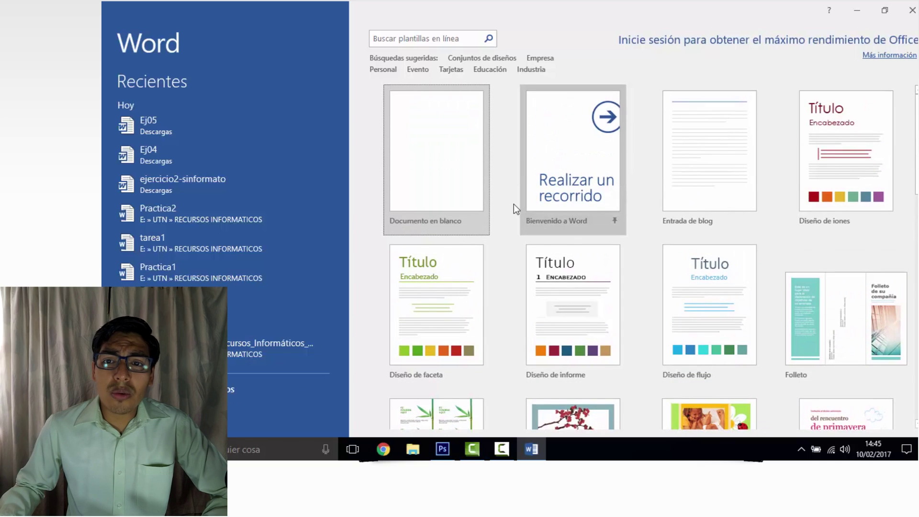
{"action": "left_click", "coordinate": [449, 152]}
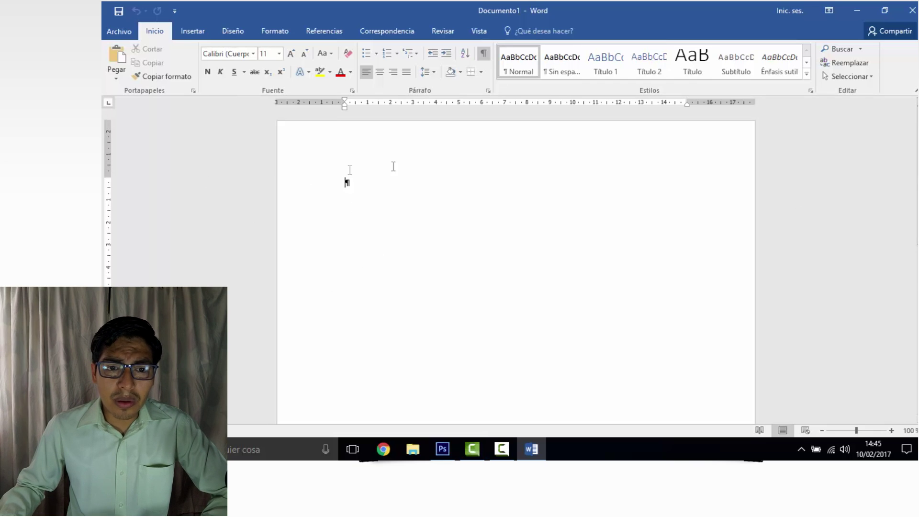
Hide the paragraph marks and write "hola" on the first line of the document
{"action": "key", "text": "ctrl+shift+8"}
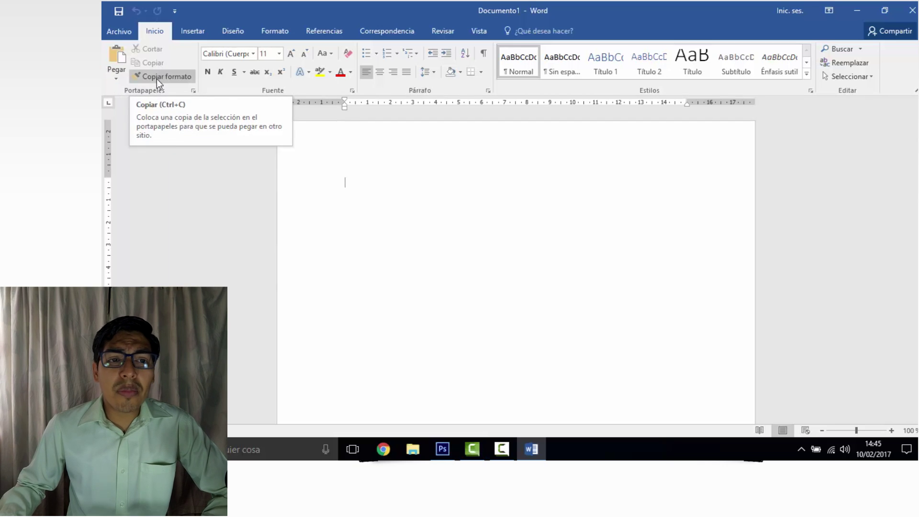
{"action": "left_click", "coordinate": [126, 79]}
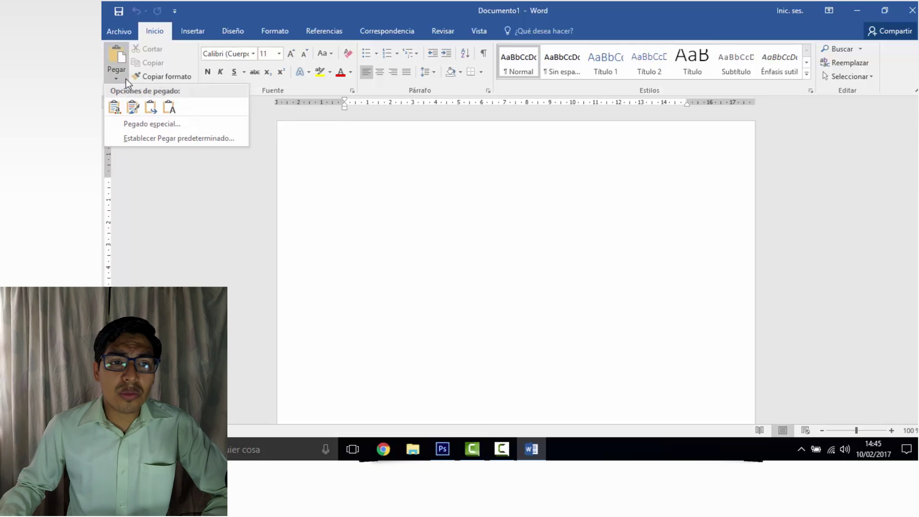
{"action": "left_click", "coordinate": [125, 79]}
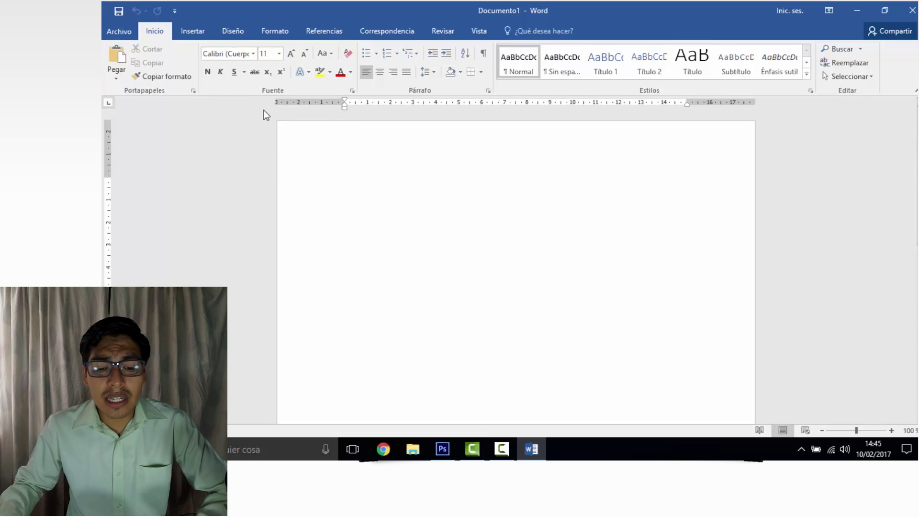
{"action": "type", "text": "hola"}
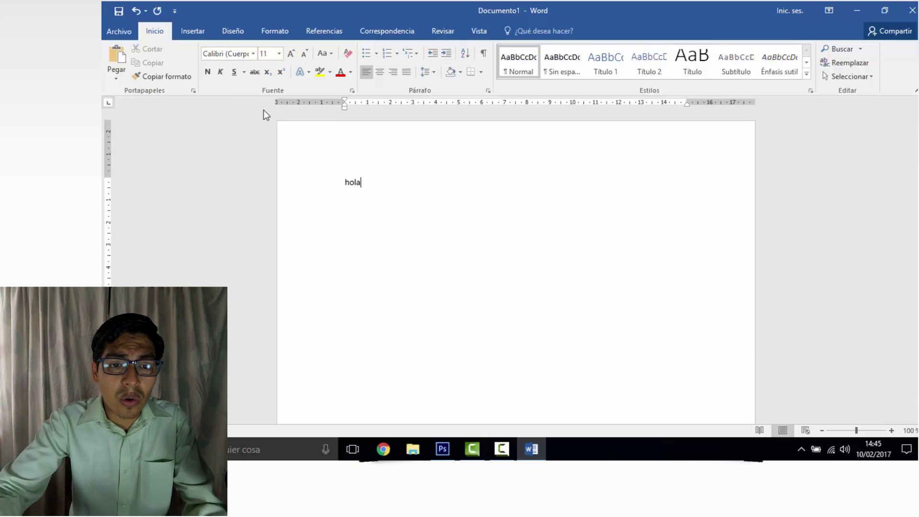
Cut the word "hola" from the first line and paste it back into the document
{"action": "left_click_drag", "start_coordinate": [367, 186], "coordinate": [341, 183]}
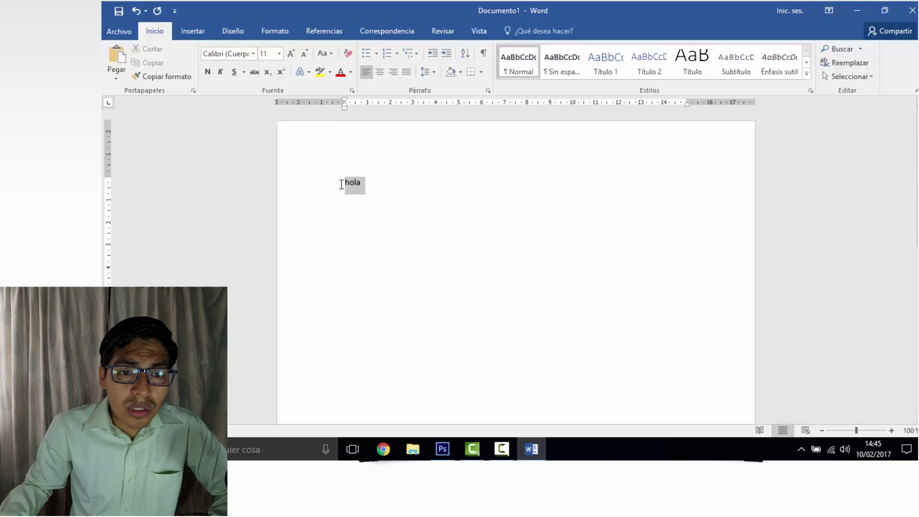
{"action": "left_click", "coordinate": [161, 49]}
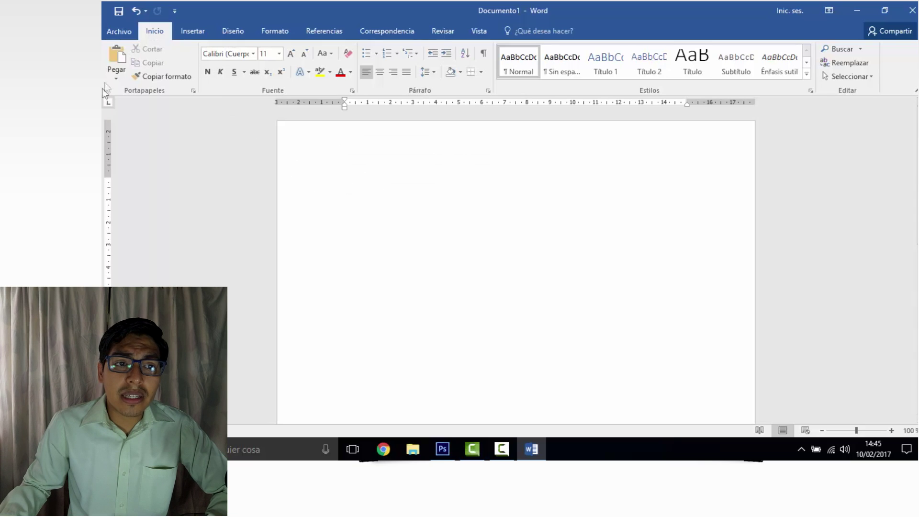
{"action": "left_click", "coordinate": [112, 60]}
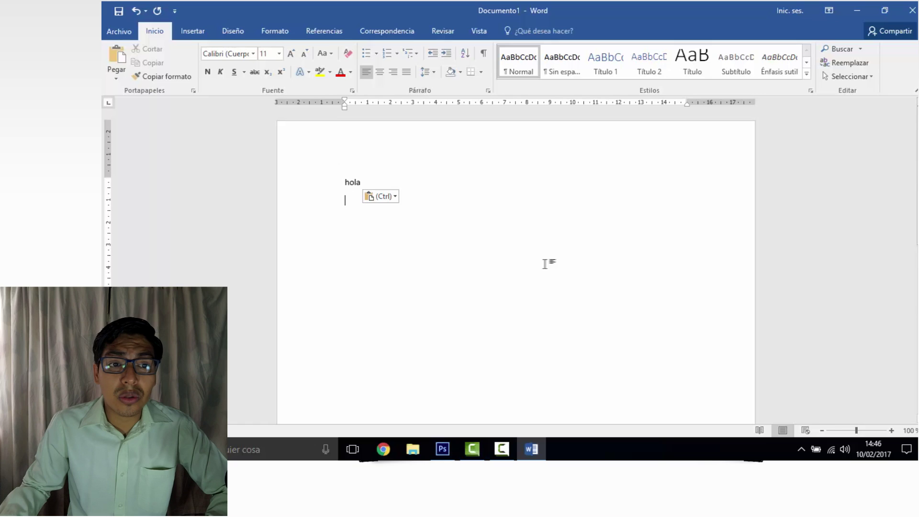
Copy the "hola" line and paste a second copy on the line below it
{"action": "double_click", "coordinate": [356, 182]}
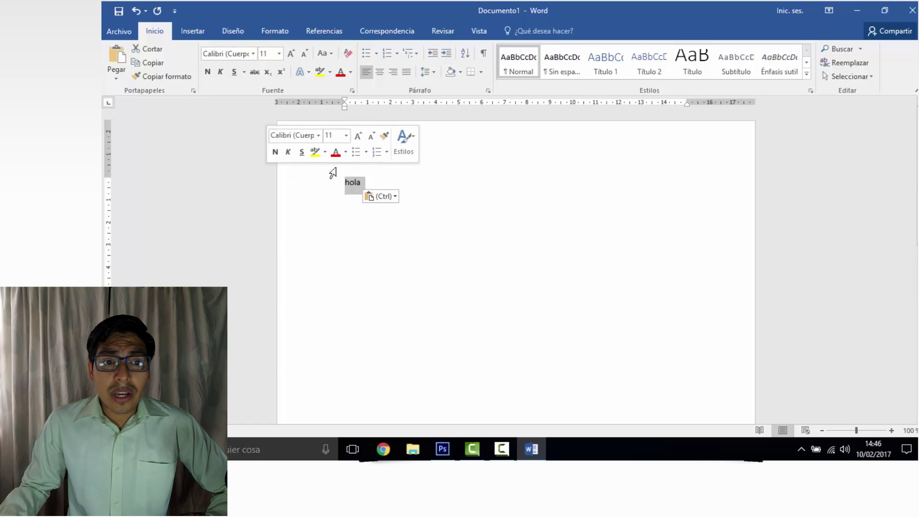
{"action": "left_click", "coordinate": [156, 64]}
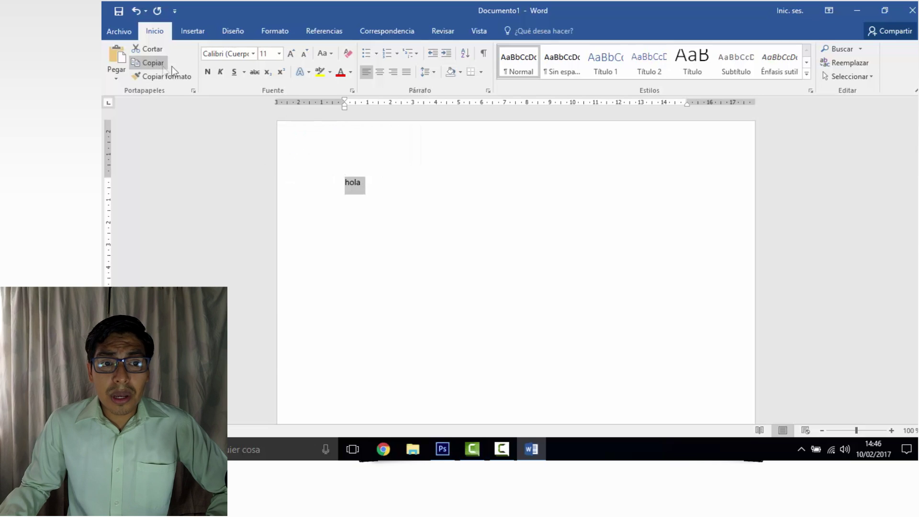
{"action": "left_click", "coordinate": [406, 194]}
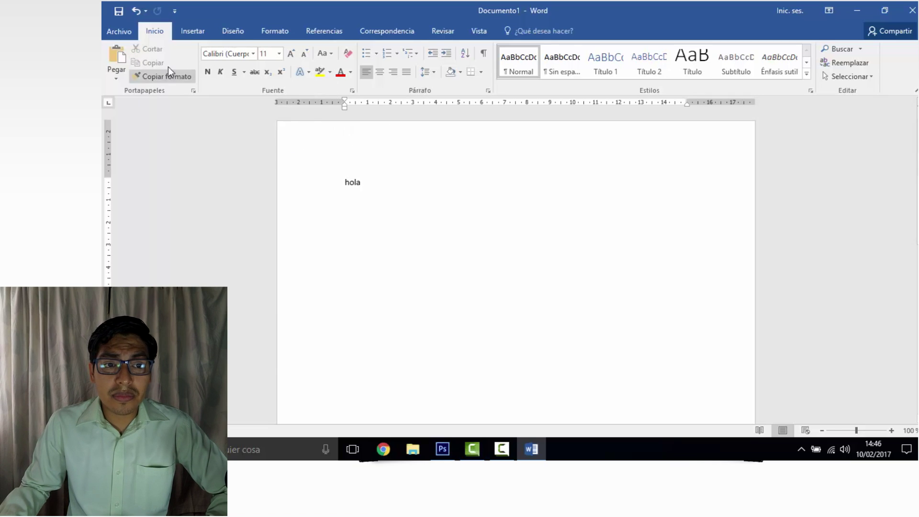
{"action": "left_click", "coordinate": [121, 56]}
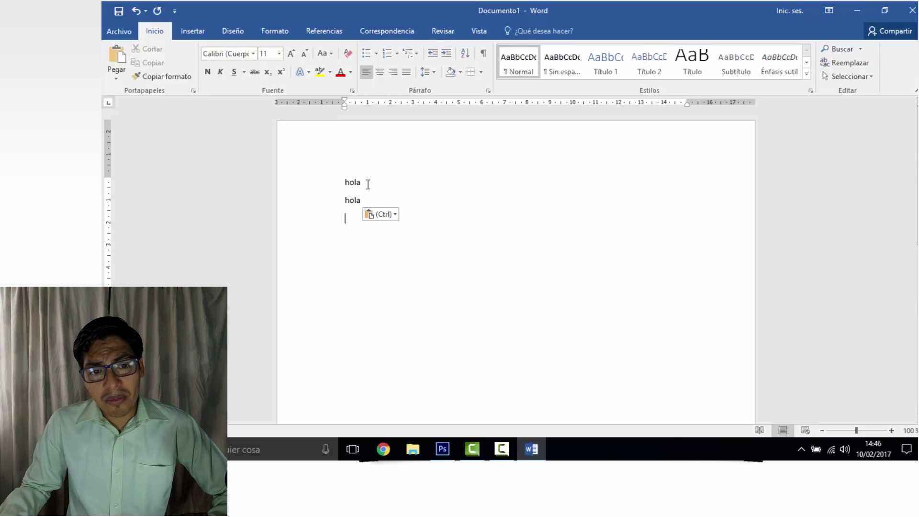
Make the first "hola" bold and copy its formatting to the second "hola" with Format Painter
{"action": "left_click_drag", "start_coordinate": [369, 184], "coordinate": [343, 183]}
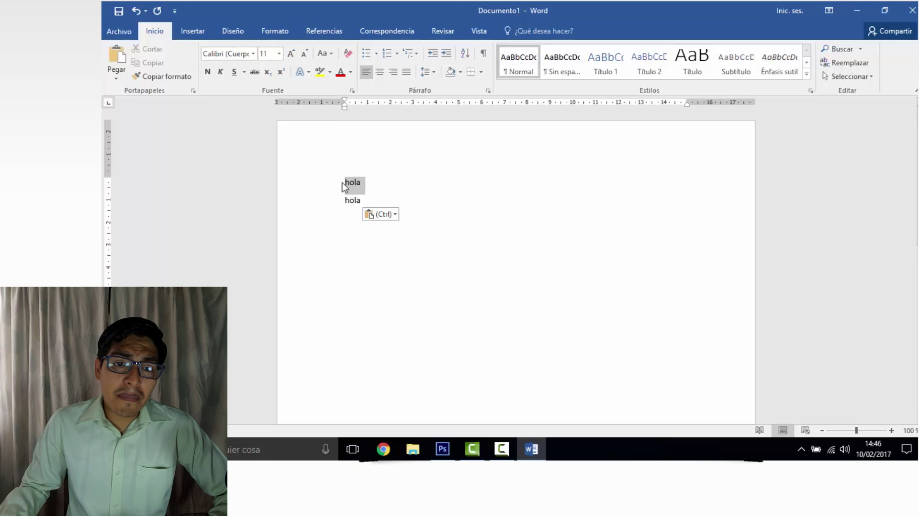
{"action": "left_click", "coordinate": [206, 73]}
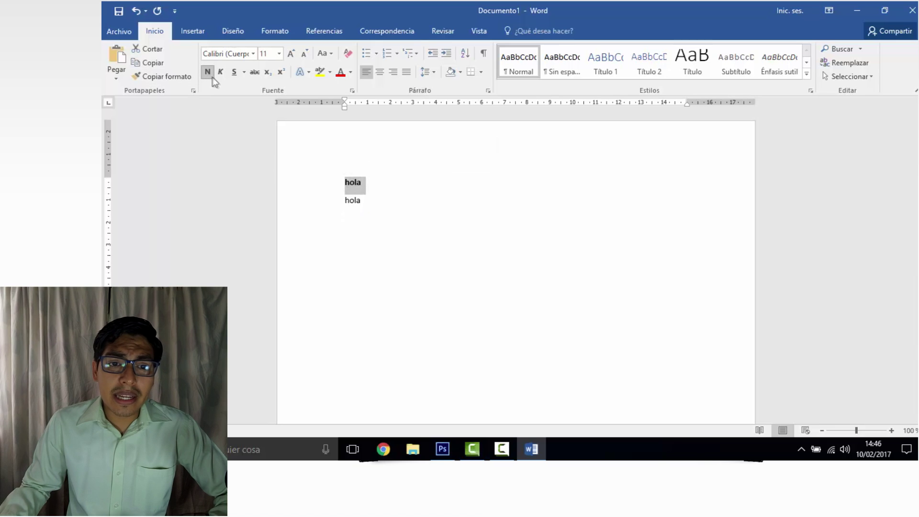
{"action": "left_click", "coordinate": [350, 183]}
{"action": "double_click", "coordinate": [350, 182]}
{"action": "left_click", "coordinate": [144, 72]}
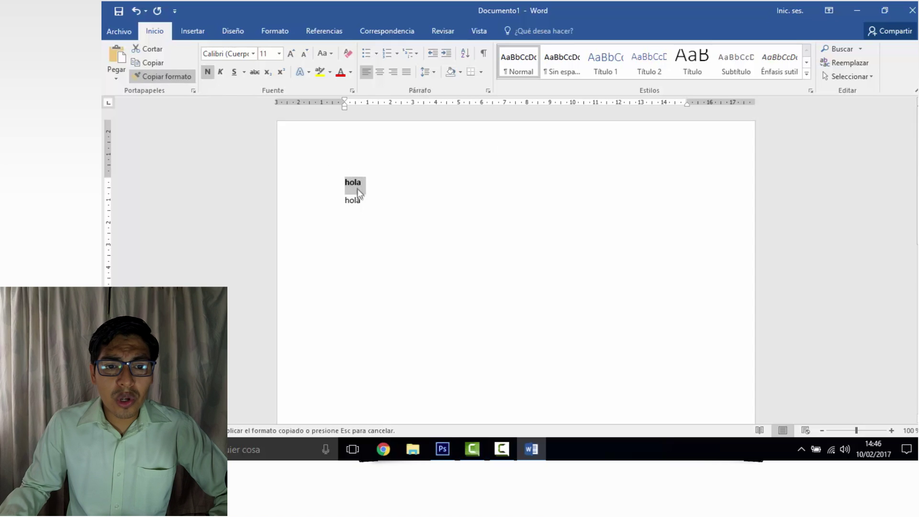
{"action": "left_click_drag", "start_coordinate": [357, 203], "coordinate": [332, 199]}
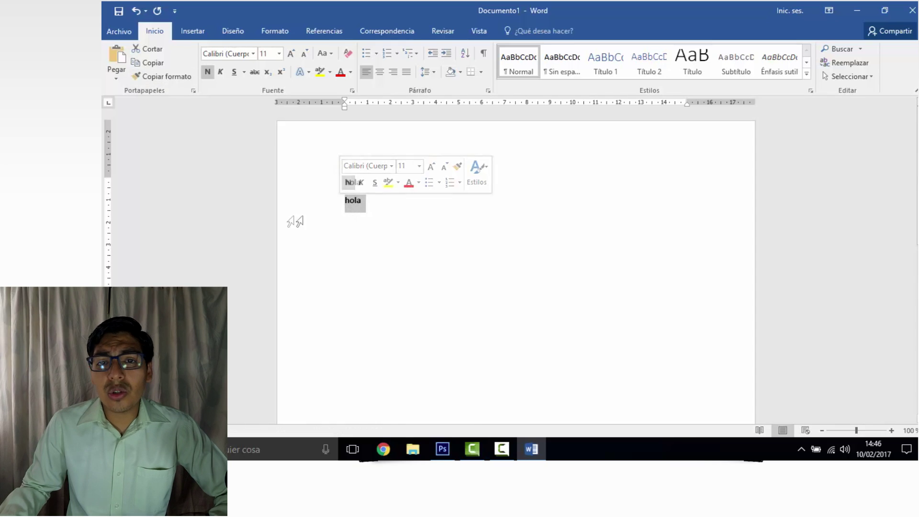
{"action": "left_click_drag", "start_coordinate": [357, 211], "coordinate": [343, 188]}
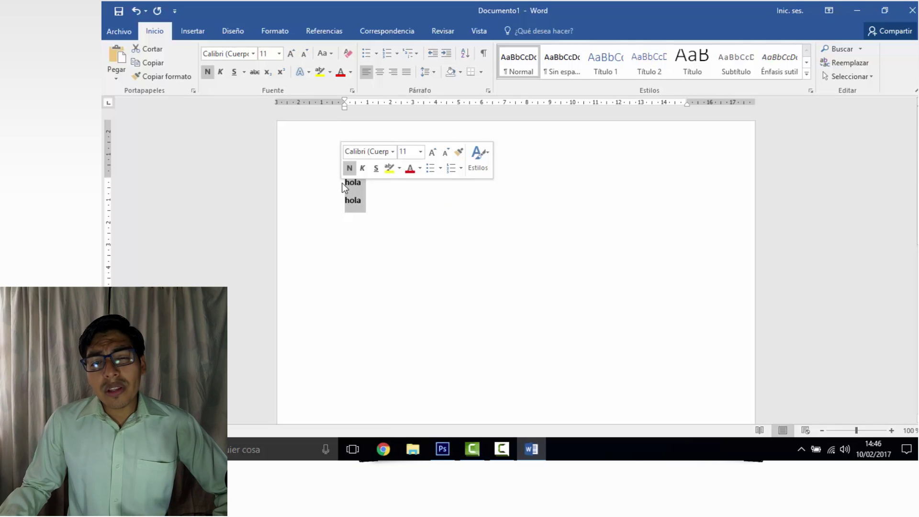
{"action": "left_click", "coordinate": [376, 199]}
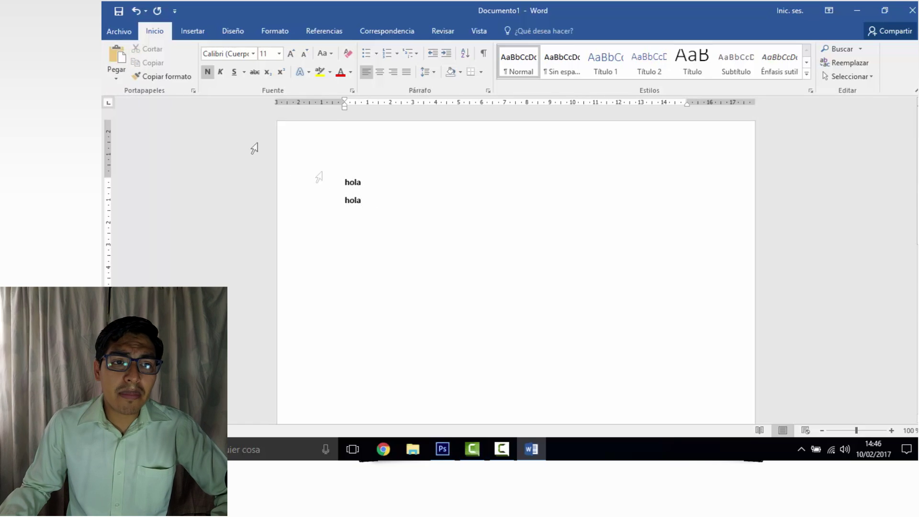
Add a new line below the second "hola" and paste the copied word there as text only
{"action": "left_click", "coordinate": [119, 76]}
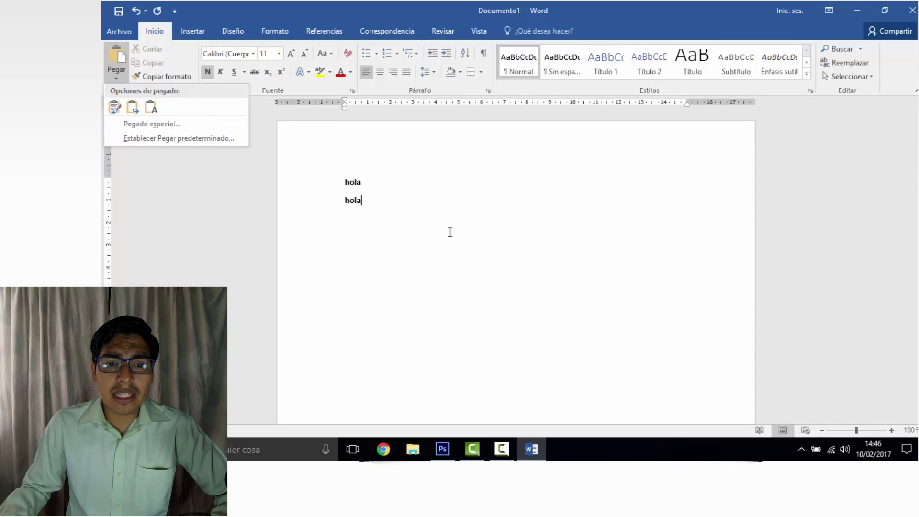
{"action": "left_click", "coordinate": [415, 218]}
{"action": "key", "text": "Return"}
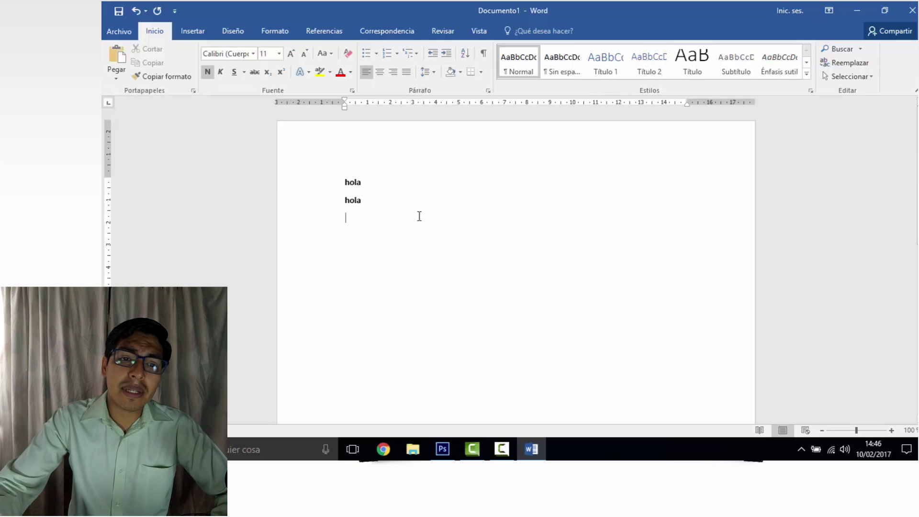
{"action": "left_click", "coordinate": [118, 79]}
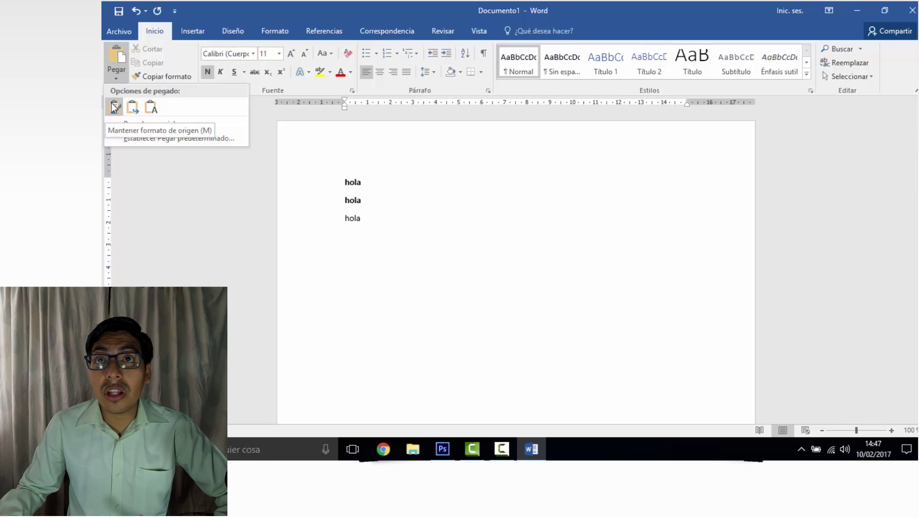
{"action": "left_click", "coordinate": [151, 109]}
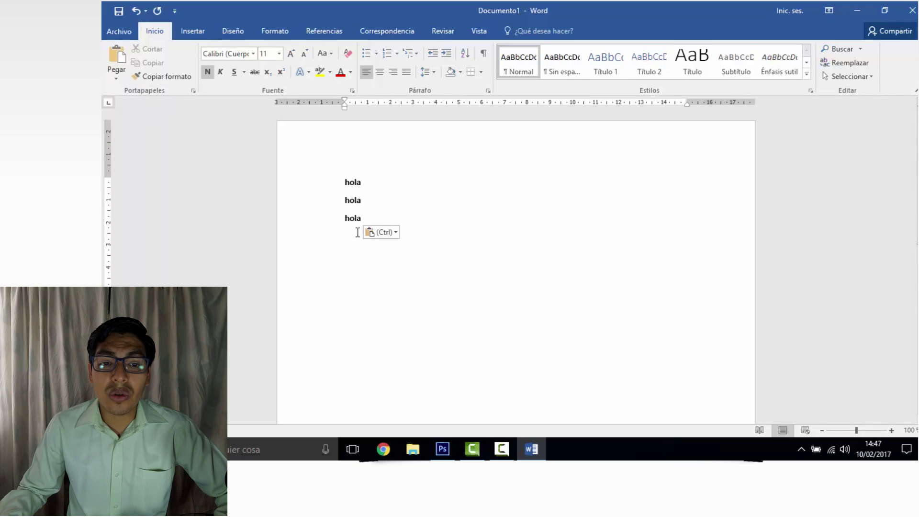
{"action": "left_click", "coordinate": [329, 218]}
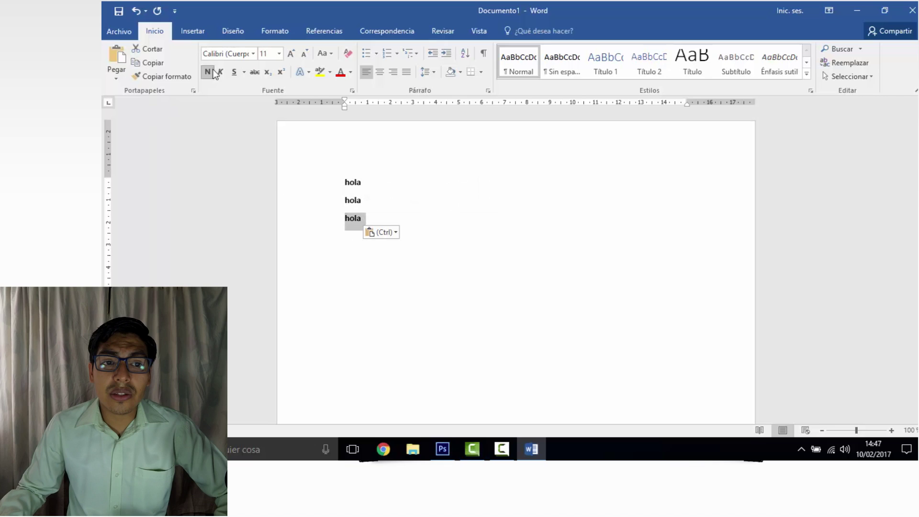
{"action": "left_click", "coordinate": [418, 268]}
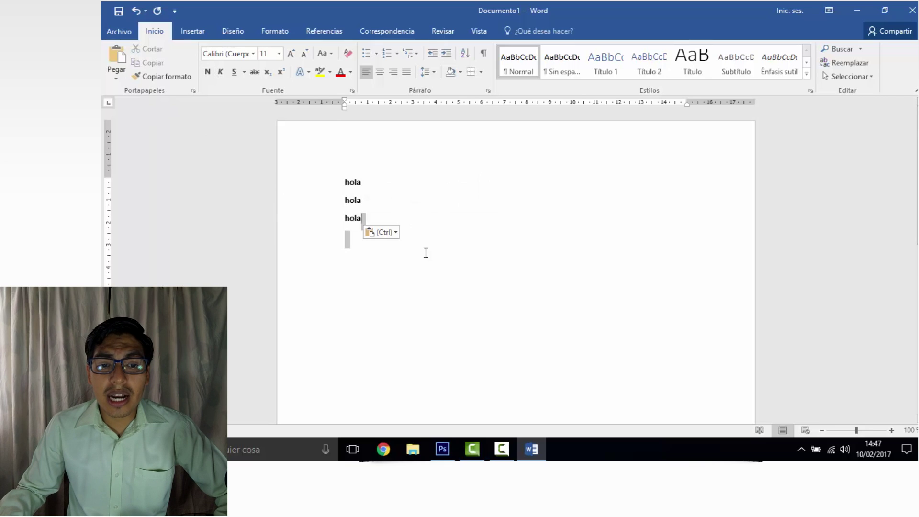
Set the font of the empty line below the three words to Times New Roman
{"action": "left_click", "coordinate": [434, 281]}
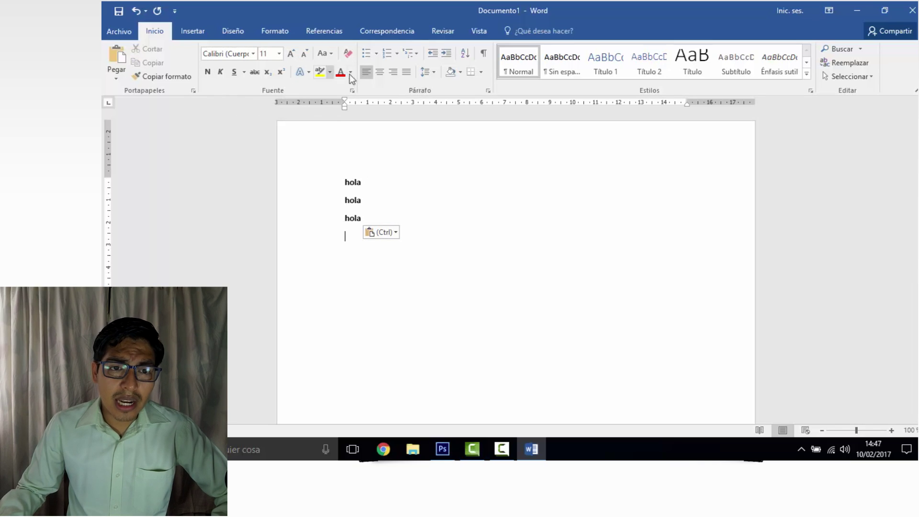
{"action": "left_click", "coordinate": [254, 54]}
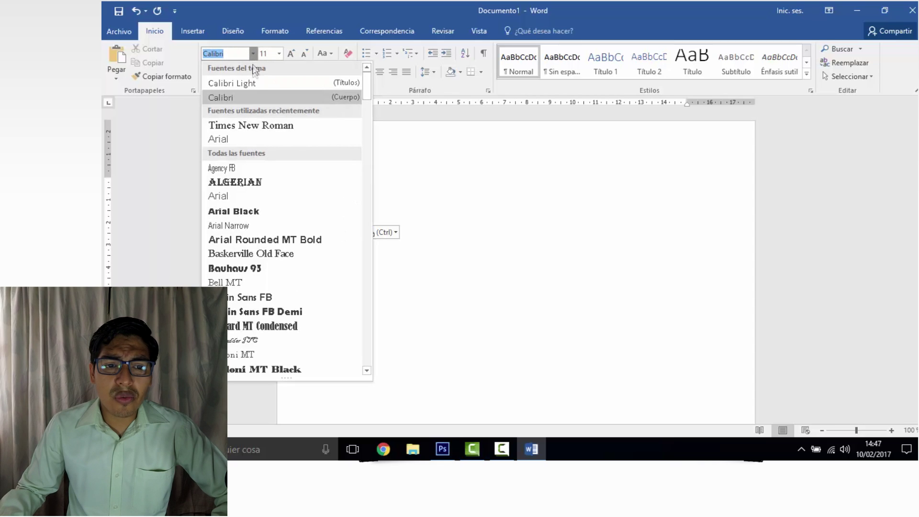
{"action": "scroll", "coordinate": [261, 97], "scroll_direction": "down", "scroll_amount": 15}
{"action": "scroll", "coordinate": [261, 98], "scroll_direction": "down", "scroll_amount": 20}
{"action": "scroll", "coordinate": [261, 98], "scroll_direction": "down", "scroll_amount": 20}
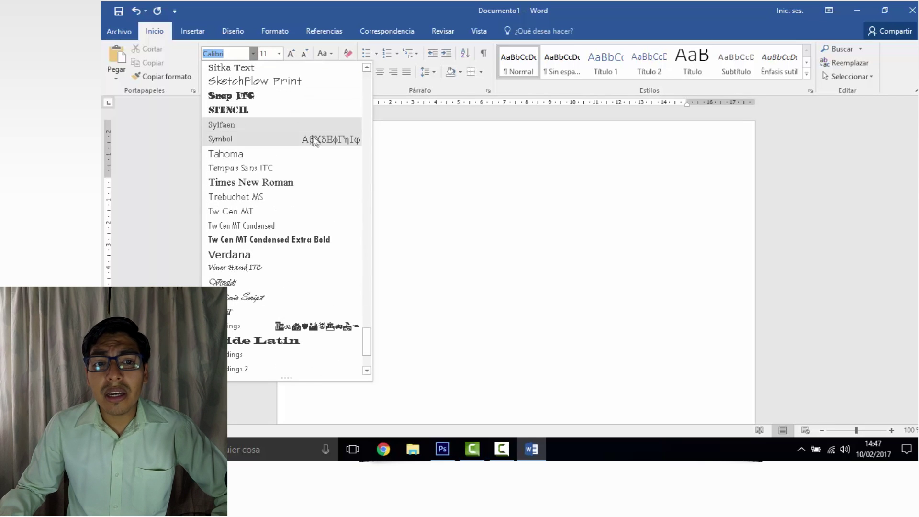
{"action": "scroll", "coordinate": [325, 192], "scroll_direction": "down", "scroll_amount": 1}
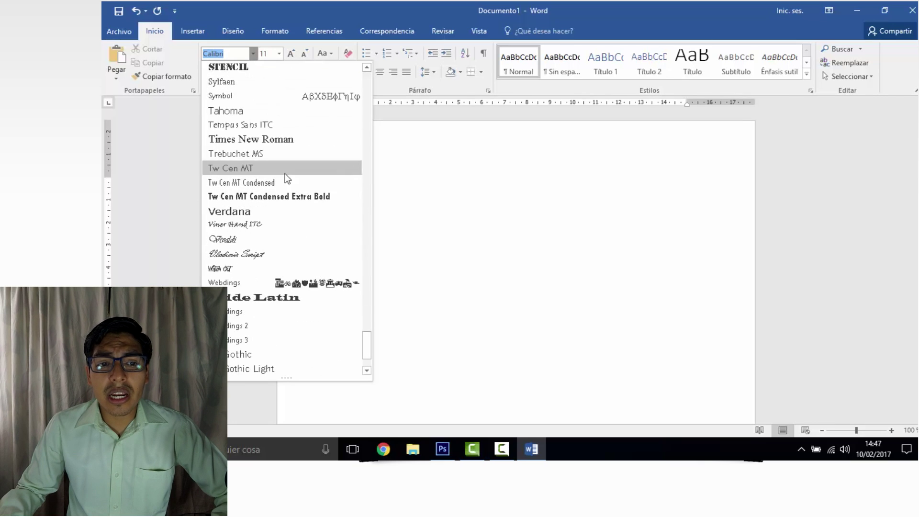
{"action": "left_click", "coordinate": [287, 146]}
Set the font of all three "hola" lines to Times New Roman
{"action": "left_click_drag", "start_coordinate": [357, 235], "coordinate": [297, 156]}
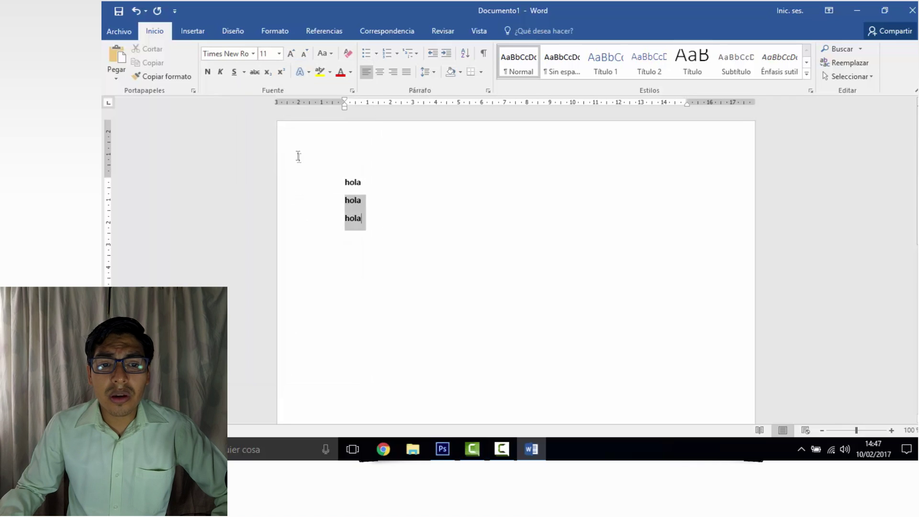
{"action": "left_click", "coordinate": [253, 54]}
{"action": "left_click", "coordinate": [254, 125]}
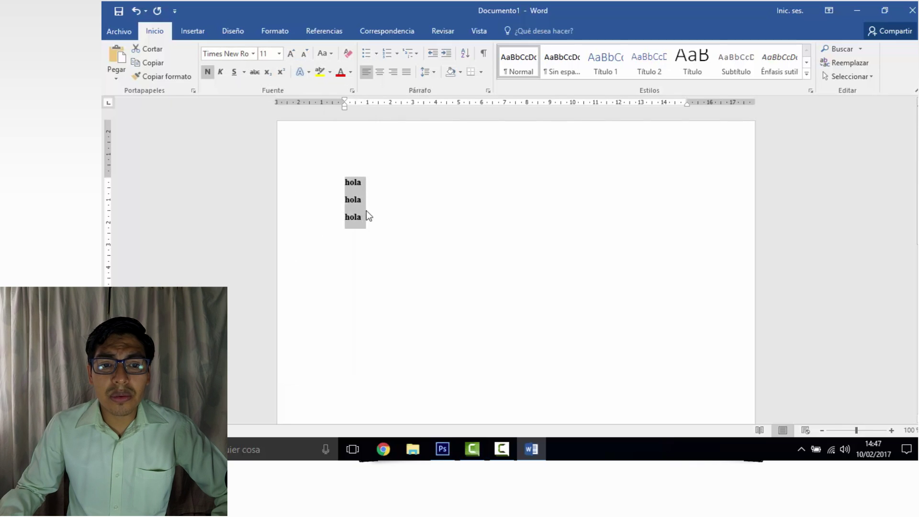
Change the font of the second "hola" to a sans-serif typeface
{"action": "left_click_drag", "start_coordinate": [371, 199], "coordinate": [338, 199]}
{"action": "left_click", "coordinate": [253, 54]}
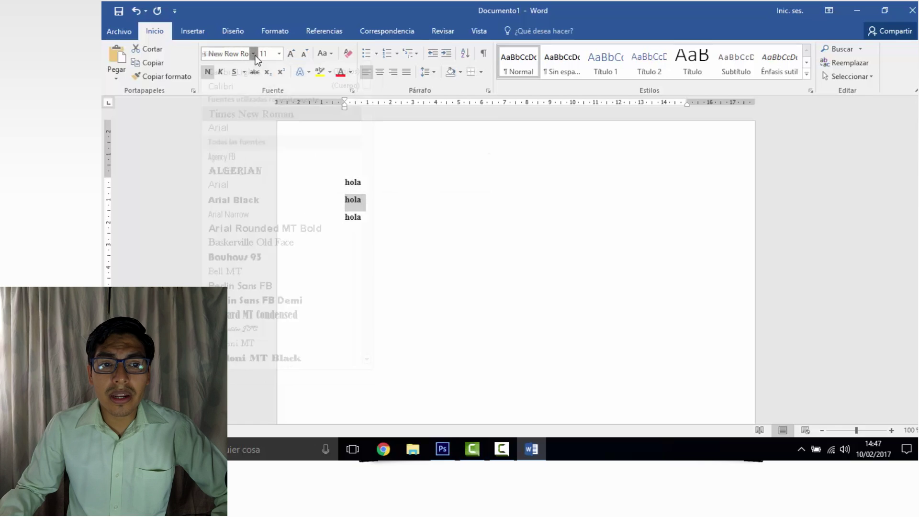
{"action": "left_click", "coordinate": [423, 266]}
{"action": "left_click", "coordinate": [409, 240]}
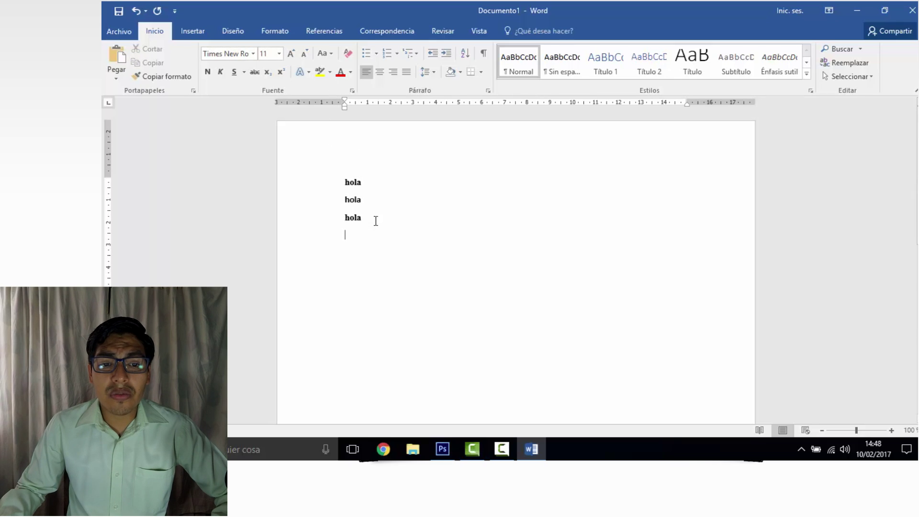
Set the font size of the third "hola" to 16
{"action": "left_click_drag", "start_coordinate": [376, 220], "coordinate": [345, 219]}
{"action": "left_click", "coordinate": [276, 57]}
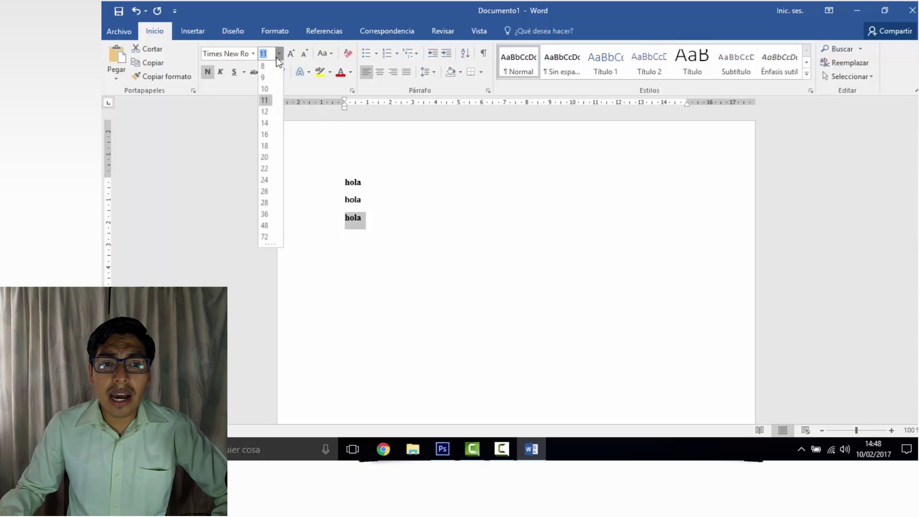
{"action": "left_click", "coordinate": [265, 135]}
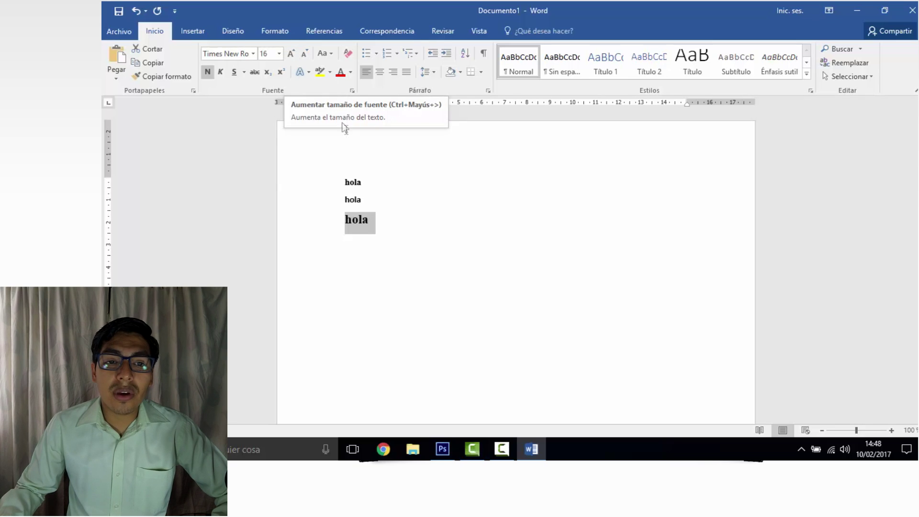
Increase the font size of the first "hola" step by step to at least 20, and shrink it back to 16
{"action": "double_click", "coordinate": [352, 182]}
{"action": "left_click", "coordinate": [293, 53]}
{"action": "left_click", "coordinate": [293, 54]}
{"action": "left_click", "coordinate": [293, 54]}
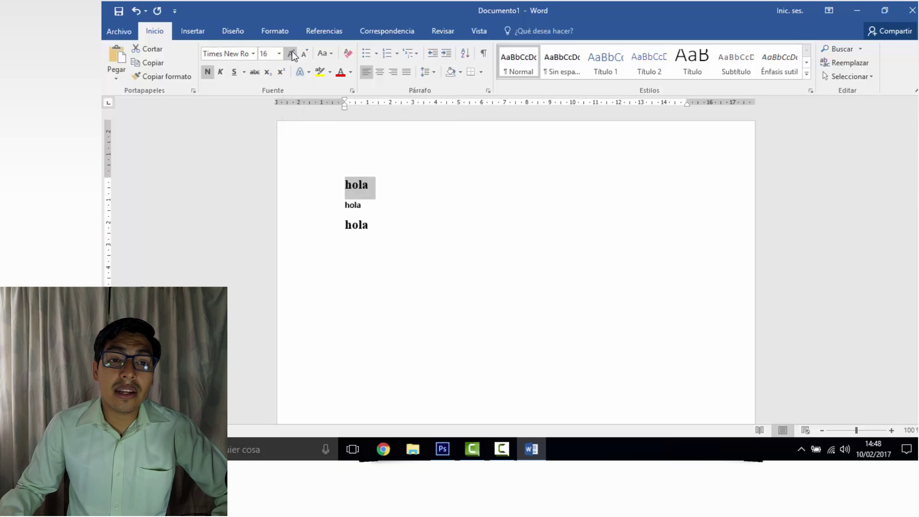
{"action": "left_click", "coordinate": [289, 56]}
{"action": "left_click", "coordinate": [288, 55]}
{"action": "left_click", "coordinate": [289, 56]}
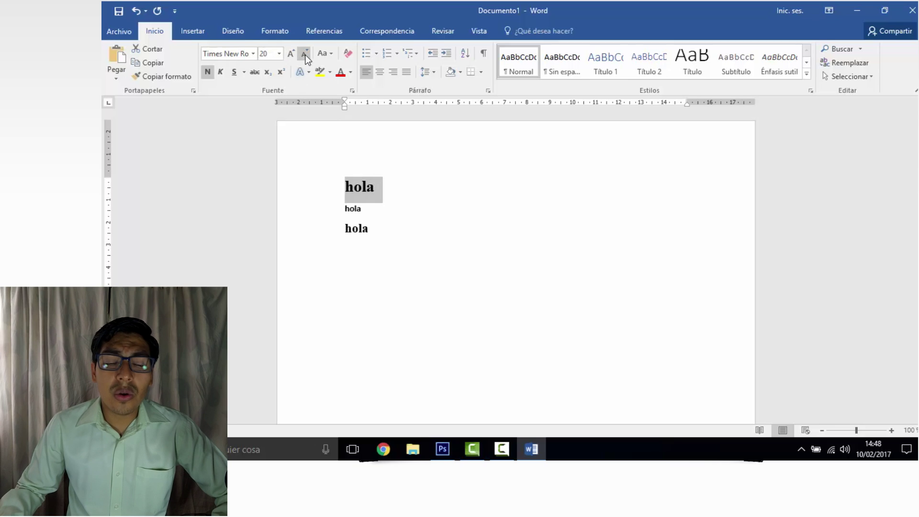
{"action": "left_click", "coordinate": [305, 56]}
{"action": "left_click", "coordinate": [305, 56]}
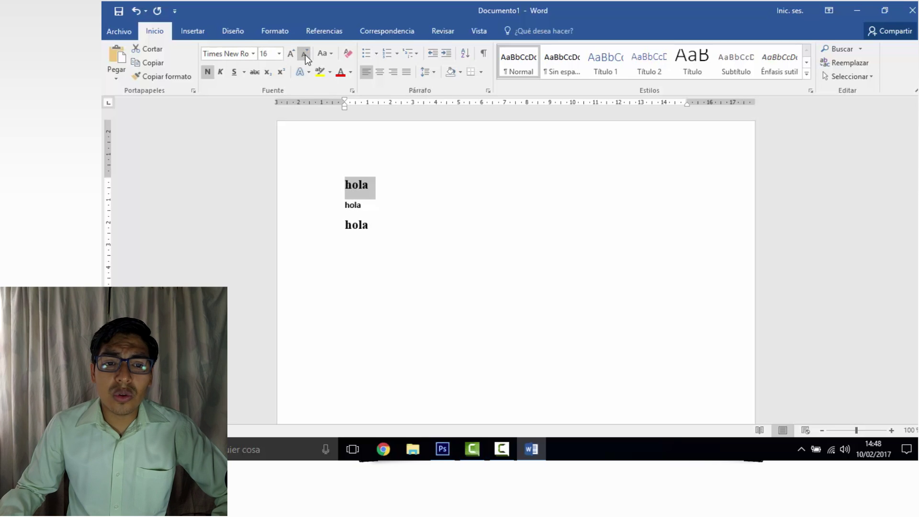
Change the first "hola" to sentence case and back to lowercase
{"action": "left_click", "coordinate": [332, 53]}
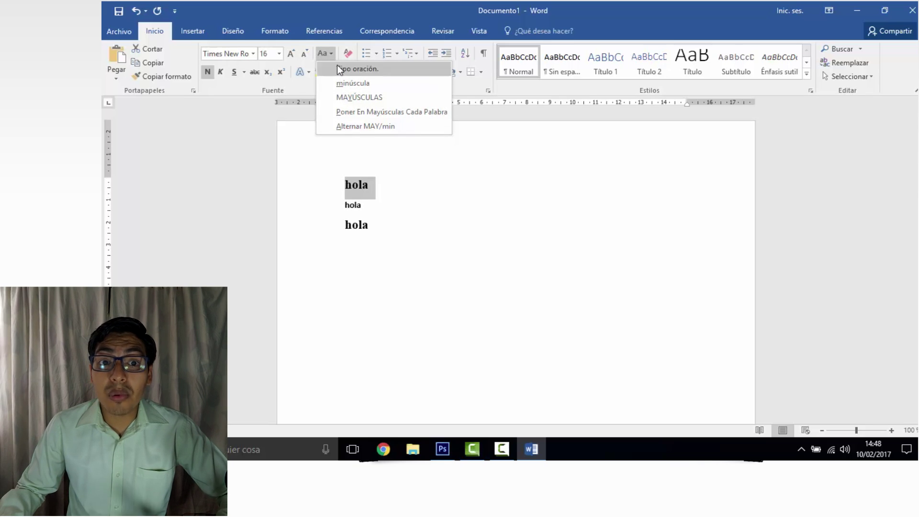
{"action": "left_click", "coordinate": [338, 67]}
{"action": "left_click", "coordinate": [333, 56]}
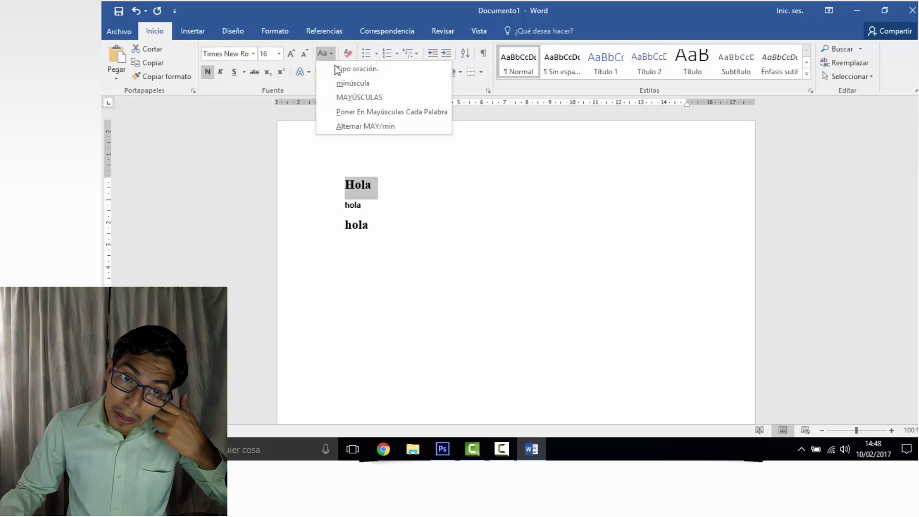
{"action": "left_click", "coordinate": [343, 83]}
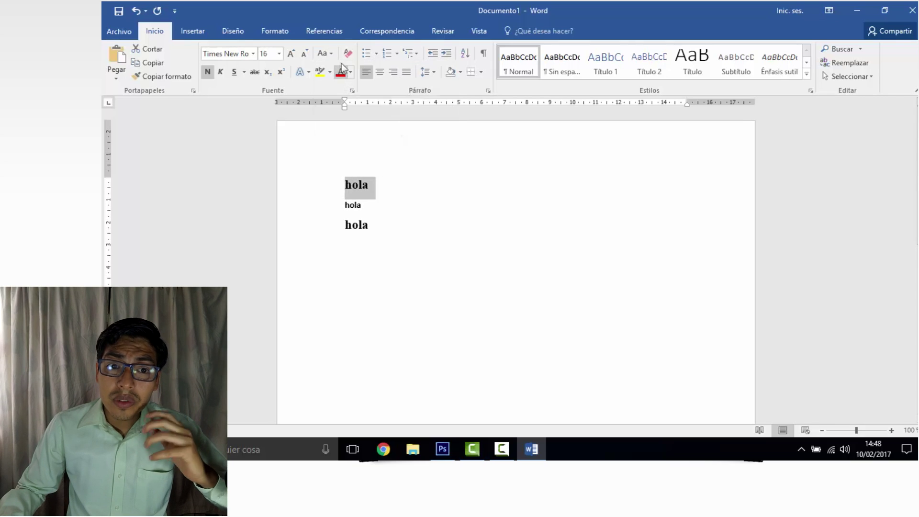
Change the first "hola" to uppercase and finally to capitalize each word
{"action": "left_click", "coordinate": [333, 53]}
{"action": "left_click", "coordinate": [343, 97]}
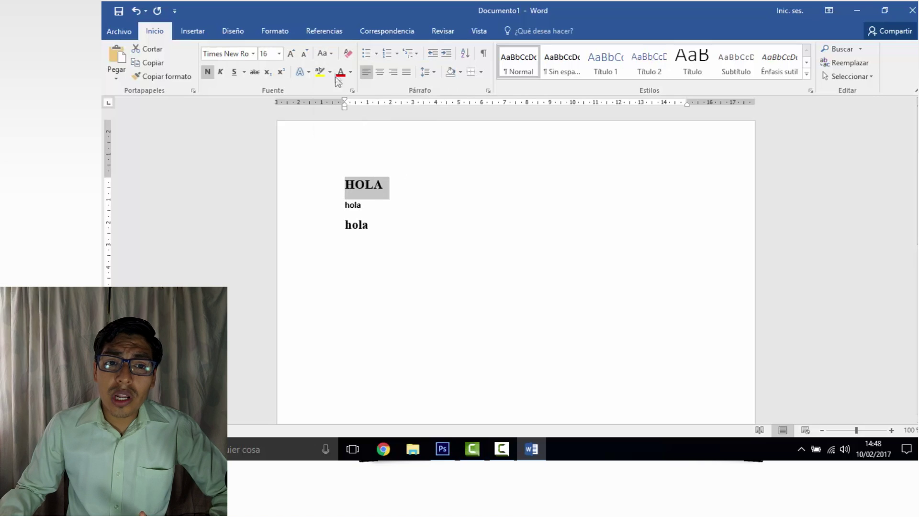
{"action": "left_click", "coordinate": [333, 55]}
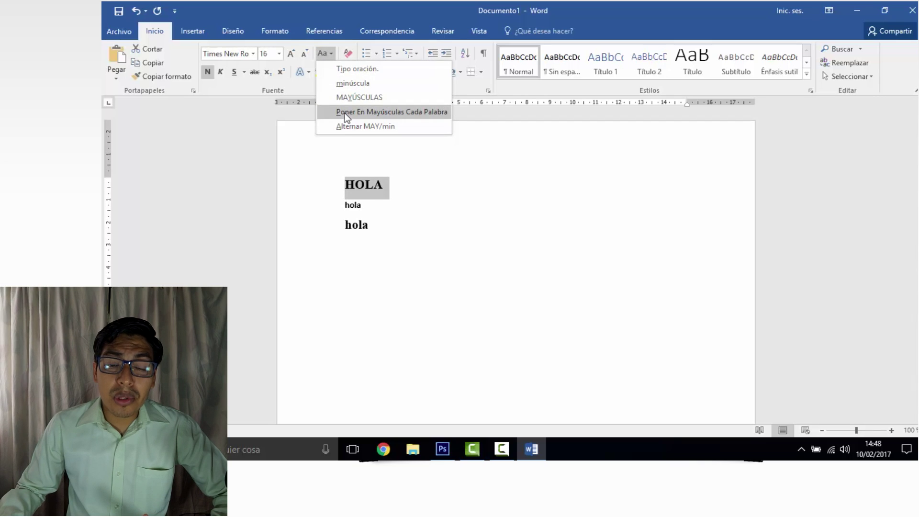
{"action": "left_click", "coordinate": [345, 113]}
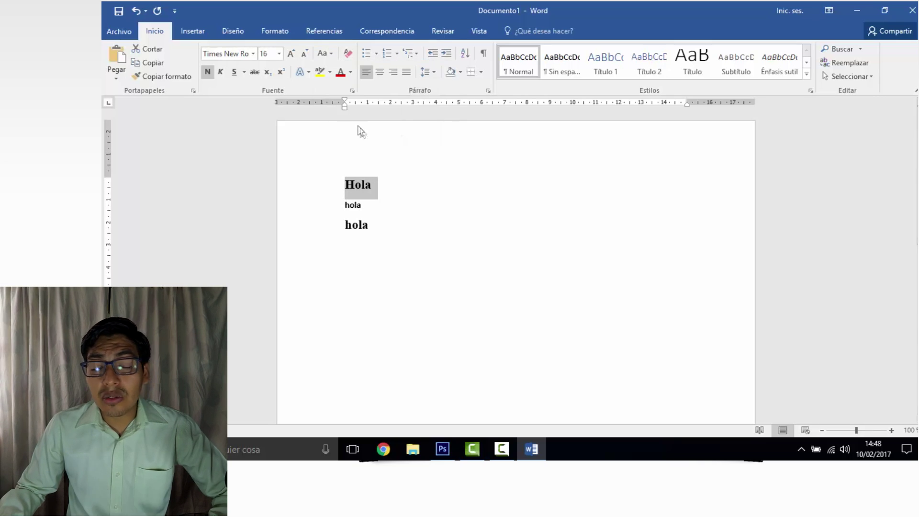
Toggle the case of the first "Hola" to "hOLA" and back to "Hola"
{"action": "left_click", "coordinate": [329, 54]}
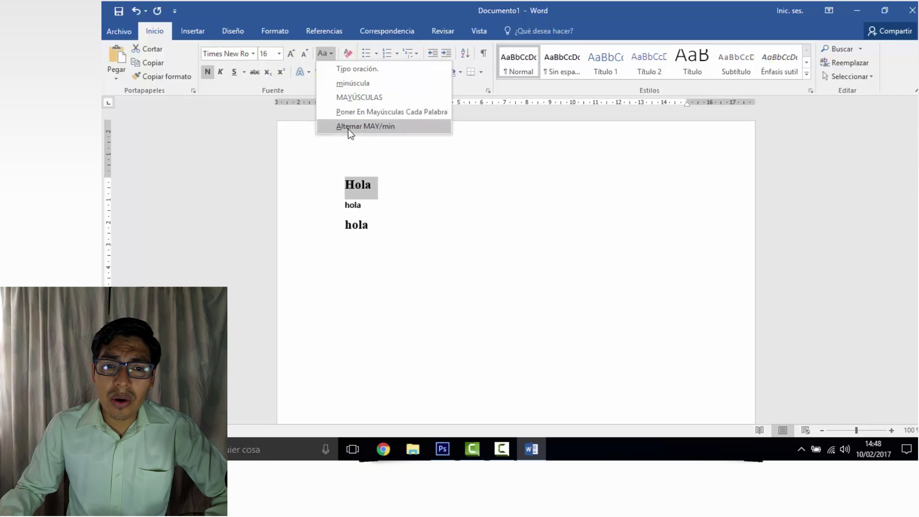
{"action": "left_click", "coordinate": [349, 127]}
{"action": "left_click", "coordinate": [330, 54]}
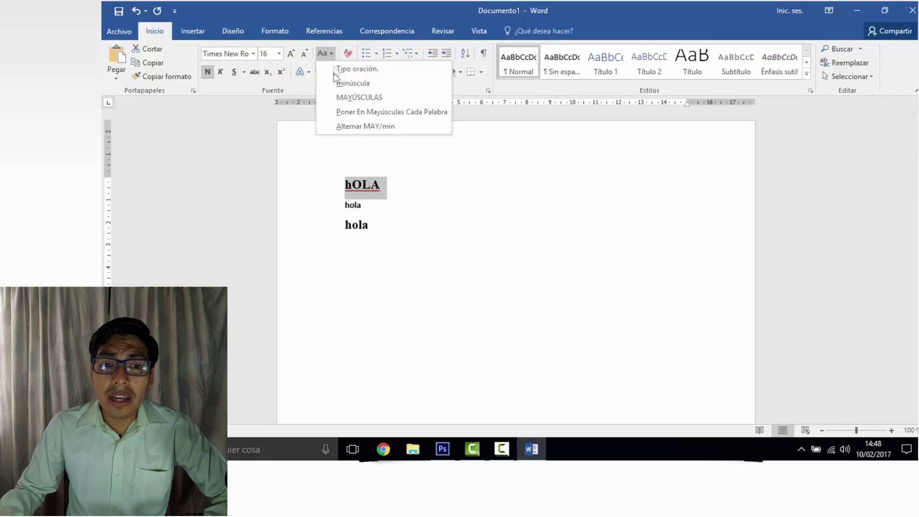
{"action": "left_click", "coordinate": [348, 124]}
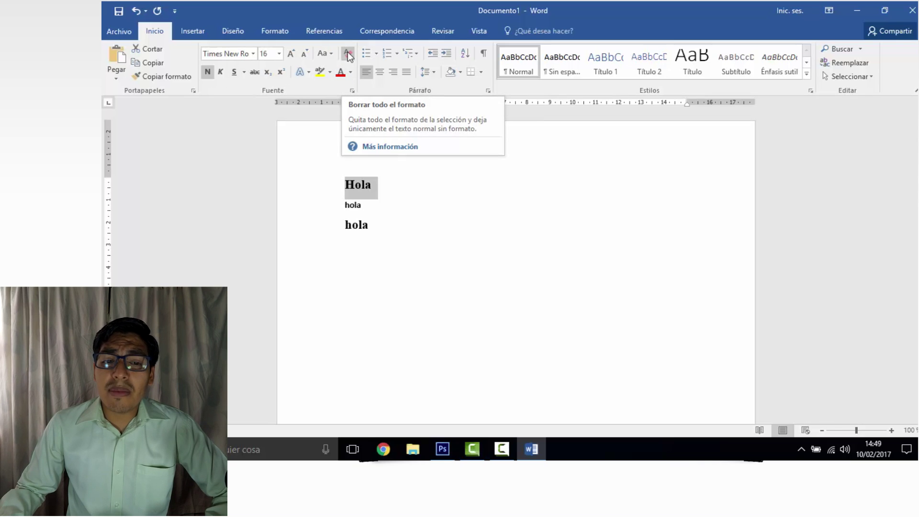
Clear all formatting from the three "hola" lines
{"action": "left_click_drag", "start_coordinate": [386, 230], "coordinate": [340, 179]}
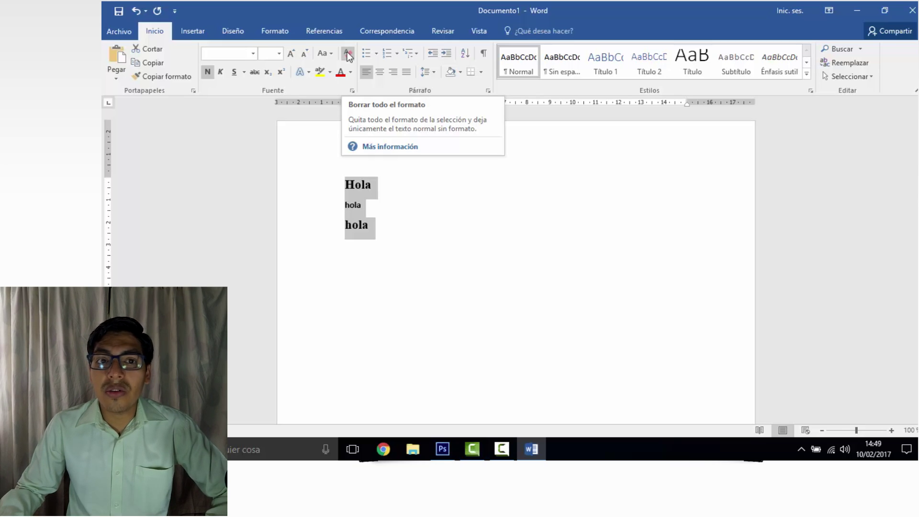
{"action": "left_click", "coordinate": [348, 55]}
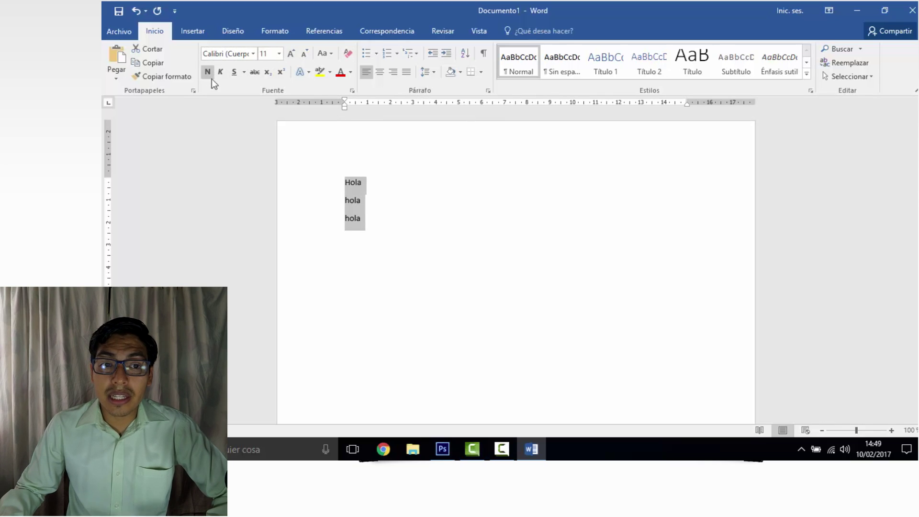
{"action": "left_click", "coordinate": [394, 177]}
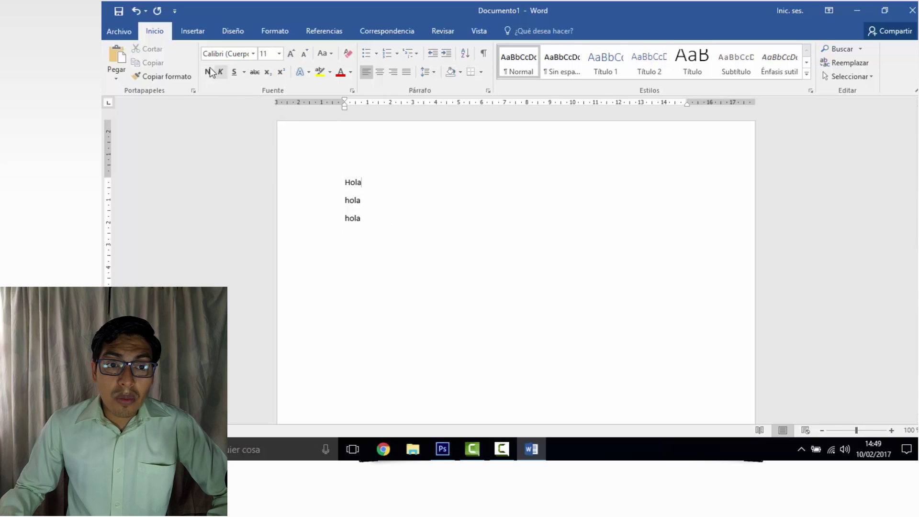
Make the first "Hola" bold and the second "hola" italic
{"action": "left_click_drag", "start_coordinate": [372, 181], "coordinate": [318, 168]}
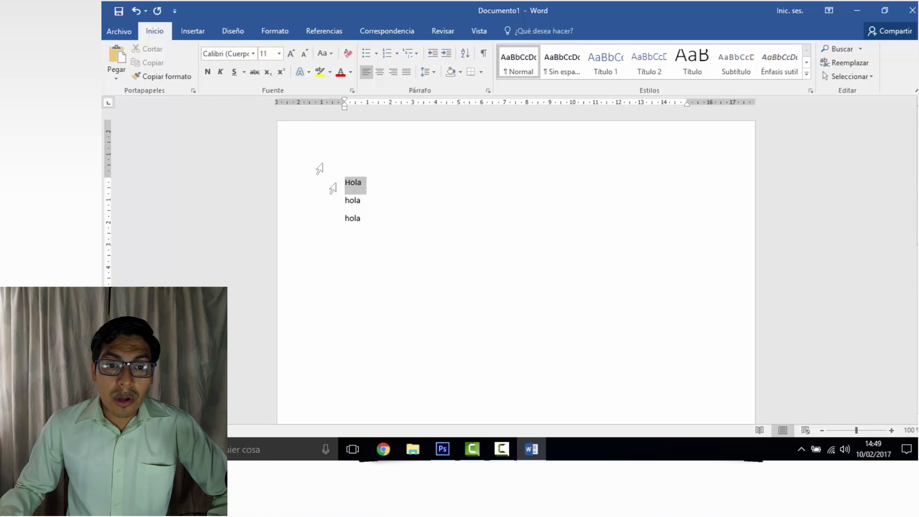
{"action": "left_click", "coordinate": [208, 73]}
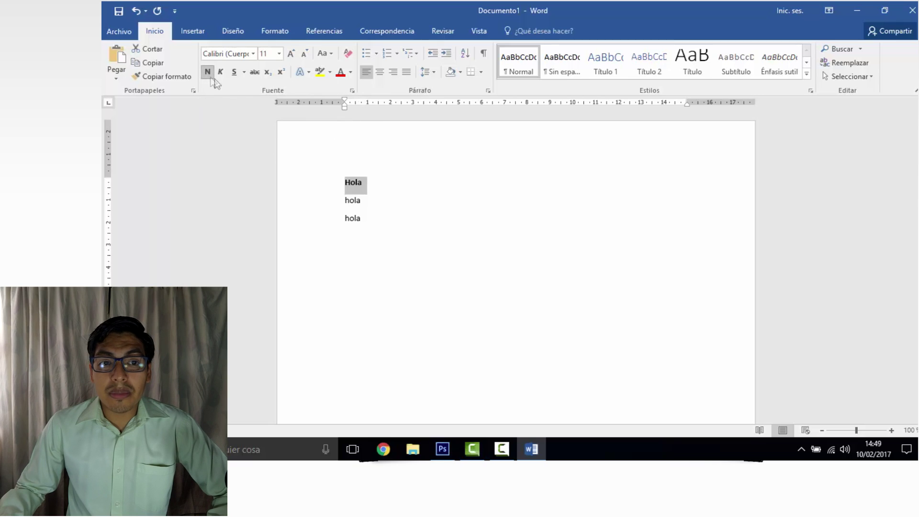
{"action": "left_click_drag", "start_coordinate": [368, 200], "coordinate": [342, 201]}
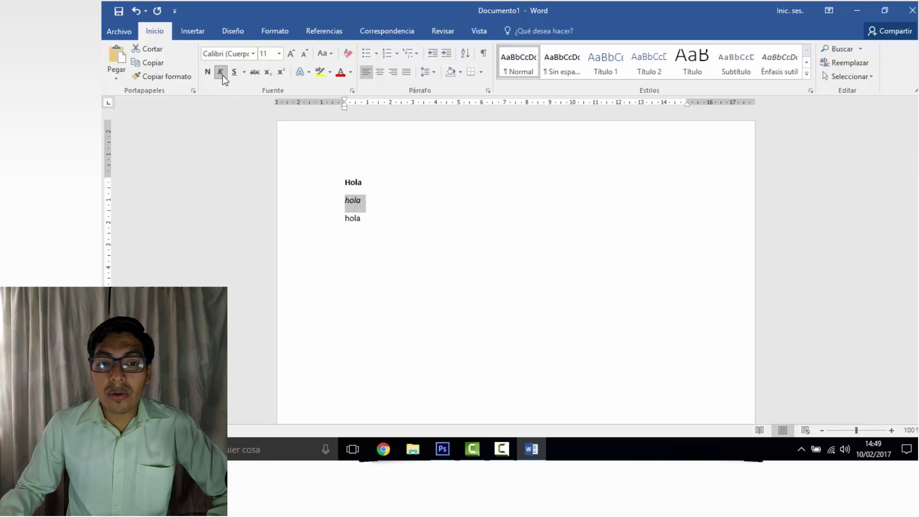
Underline the third "hola" and set its underline color to standard red
{"action": "left_click", "coordinate": [358, 218]}
{"action": "left_click_drag", "start_coordinate": [348, 221], "coordinate": [344, 220]}
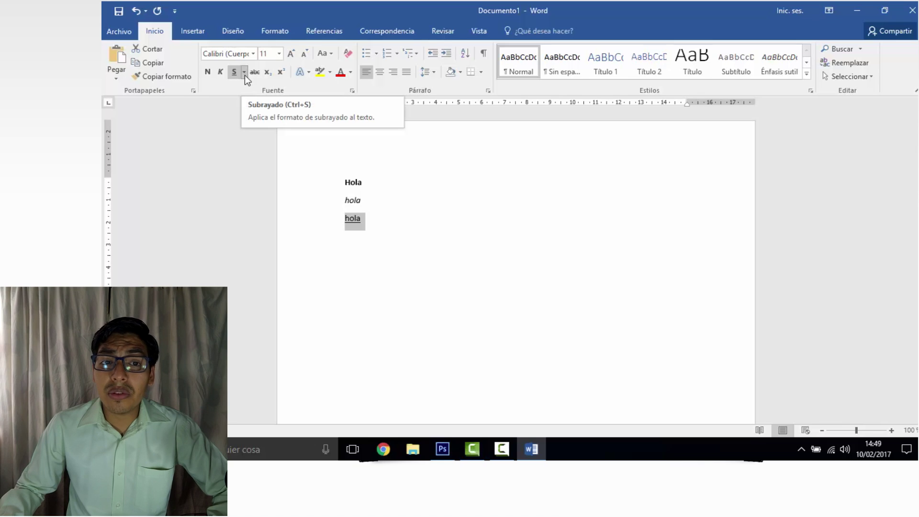
{"action": "left_click", "coordinate": [244, 75]}
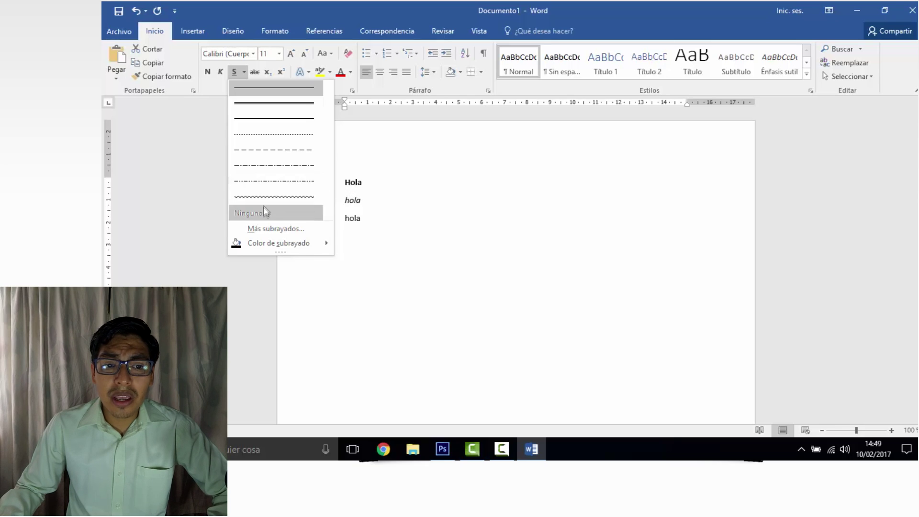
{"action": "mouse_move", "coordinate": [288, 245]}
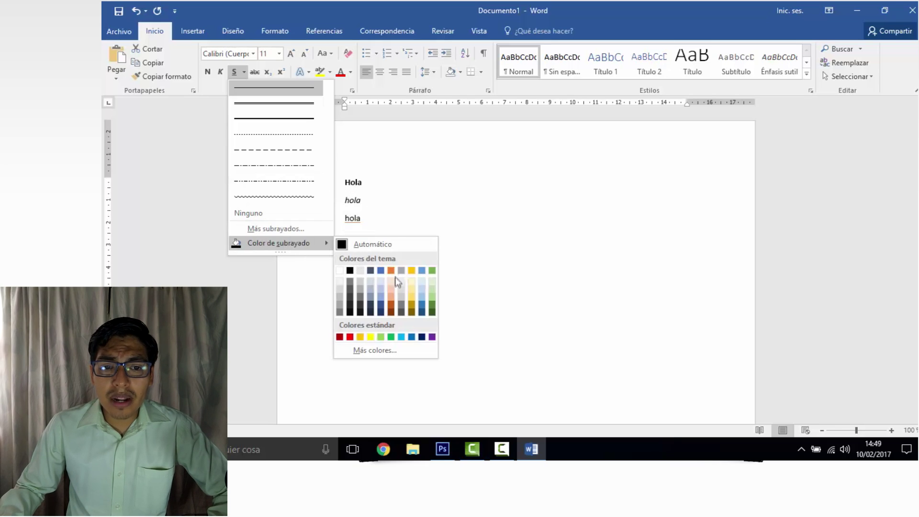
{"action": "left_click", "coordinate": [349, 337]}
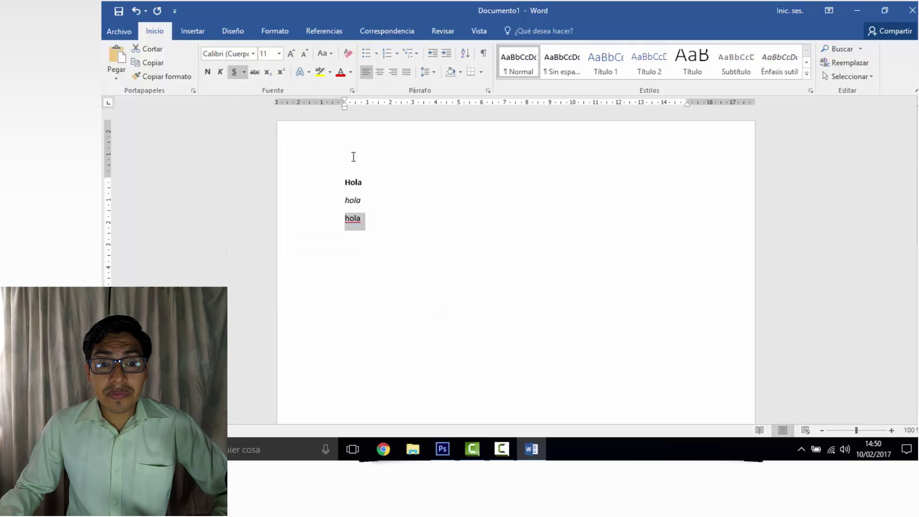
Apply strikethrough to the italic "hola" on the second line
{"action": "left_click_drag", "start_coordinate": [365, 200], "coordinate": [347, 202]}
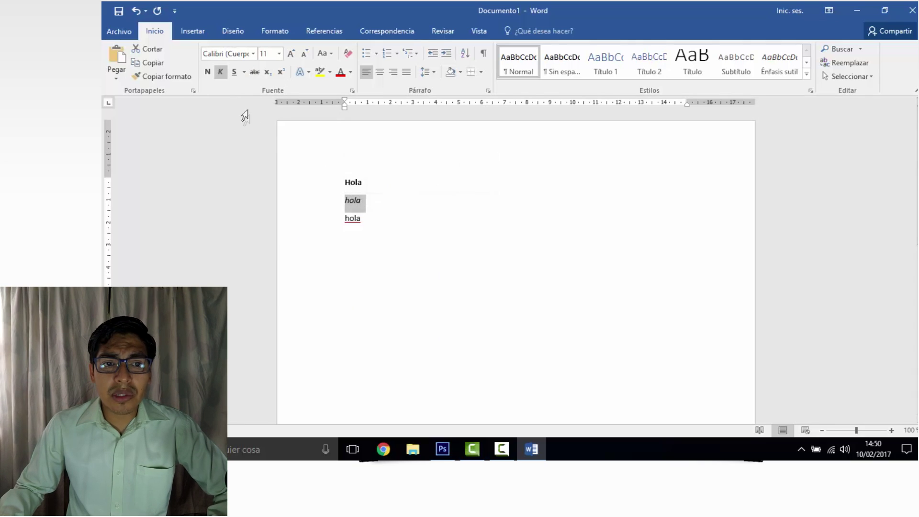
{"action": "left_click", "coordinate": [254, 74]}
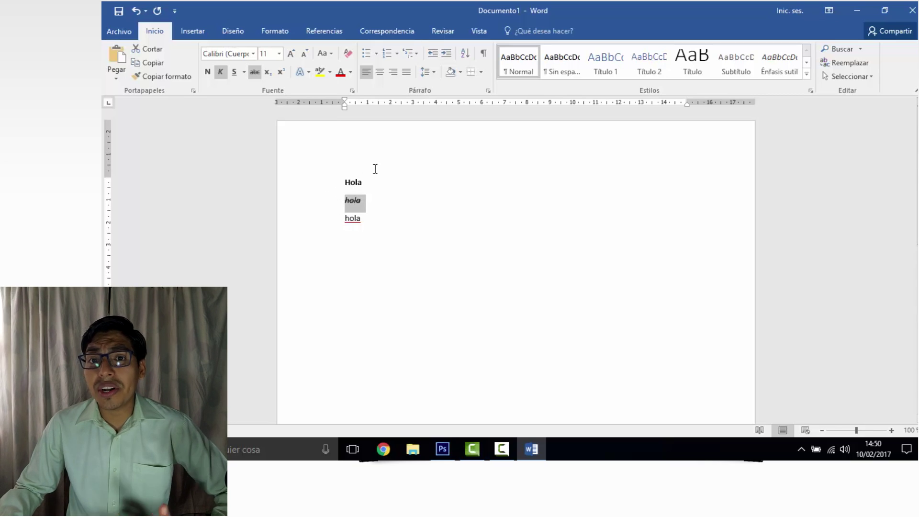
{"action": "left_click", "coordinate": [361, 202]}
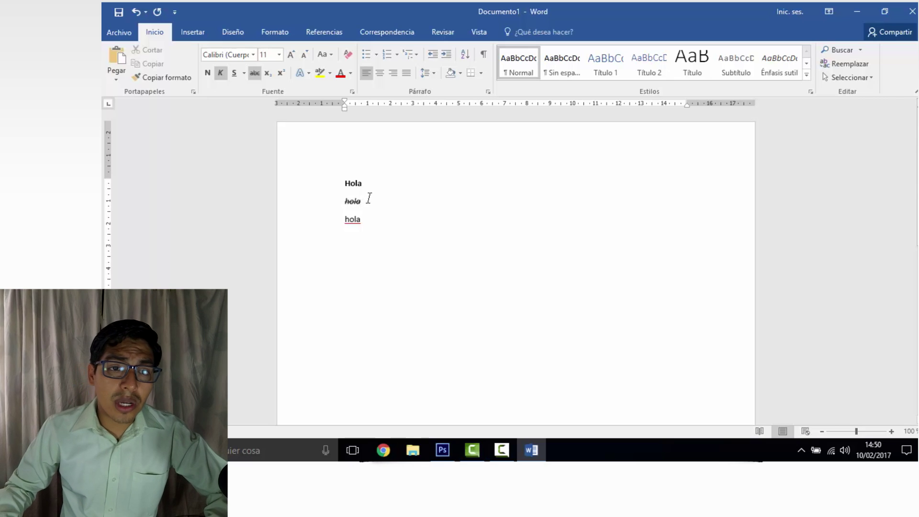
Add a "2" directly after the first "Hola" and format that digit as subscript
{"action": "double_click", "coordinate": [359, 183]}
{"action": "left_click", "coordinate": [375, 182]}
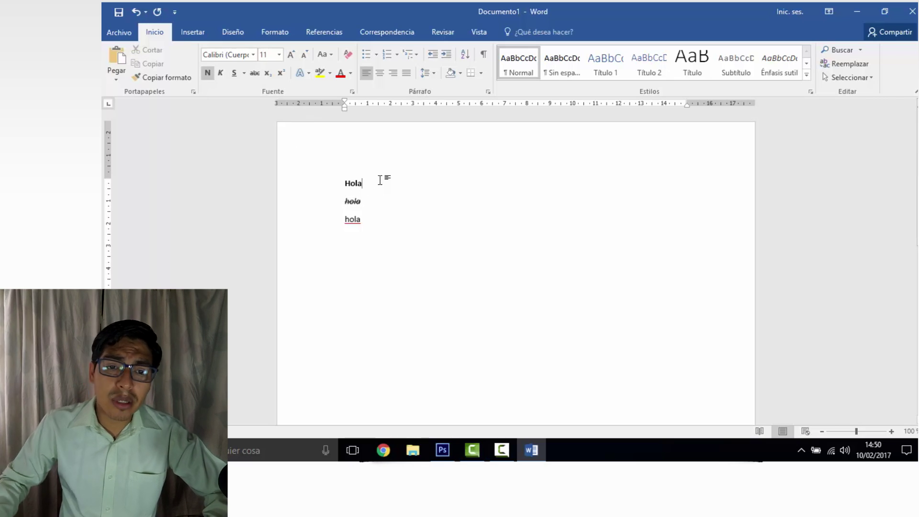
{"action": "type", "text": "2"}
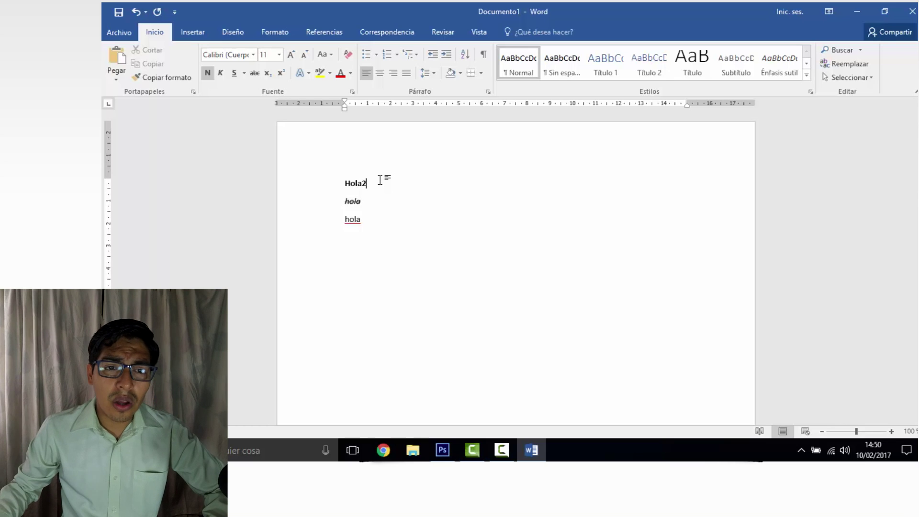
{"action": "left_click_drag", "start_coordinate": [364, 188], "coordinate": [368, 187]}
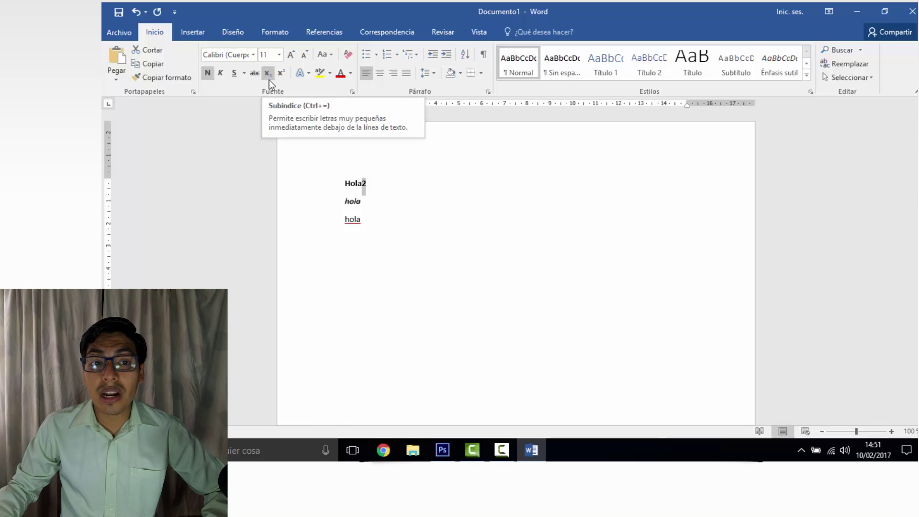
{"action": "left_click", "coordinate": [269, 79]}
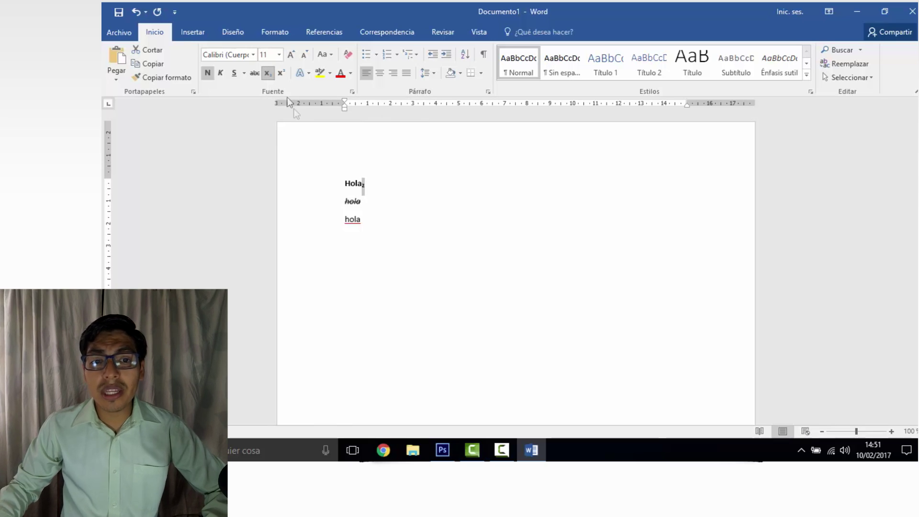
Add a "2" directly after the struck-through "hola" on the second line and format that digit as superscript
{"action": "left_click", "coordinate": [891, 432]}
{"action": "left_click", "coordinate": [892, 431]}
{"action": "left_click", "coordinate": [892, 431]}
{"action": "left_click", "coordinate": [891, 431]}
{"action": "left_click", "coordinate": [891, 431]}
{"action": "left_click", "coordinate": [891, 431]}
{"action": "left_click", "coordinate": [891, 432]}
{"action": "left_click", "coordinate": [891, 432]}
{"action": "left_click", "coordinate": [891, 431]}
{"action": "left_click", "coordinate": [892, 431]}
{"action": "left_click", "coordinate": [892, 432]}
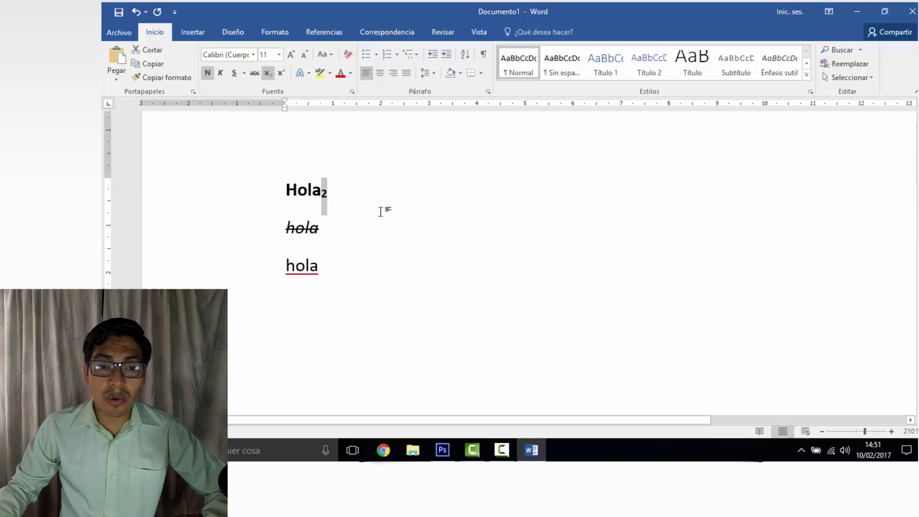
{"action": "left_click", "coordinate": [338, 229]}
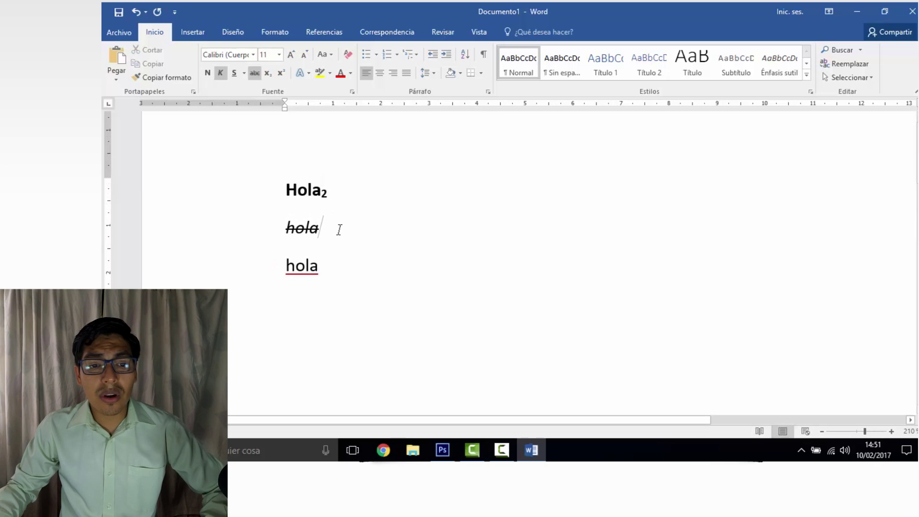
{"action": "type", "text": "2"}
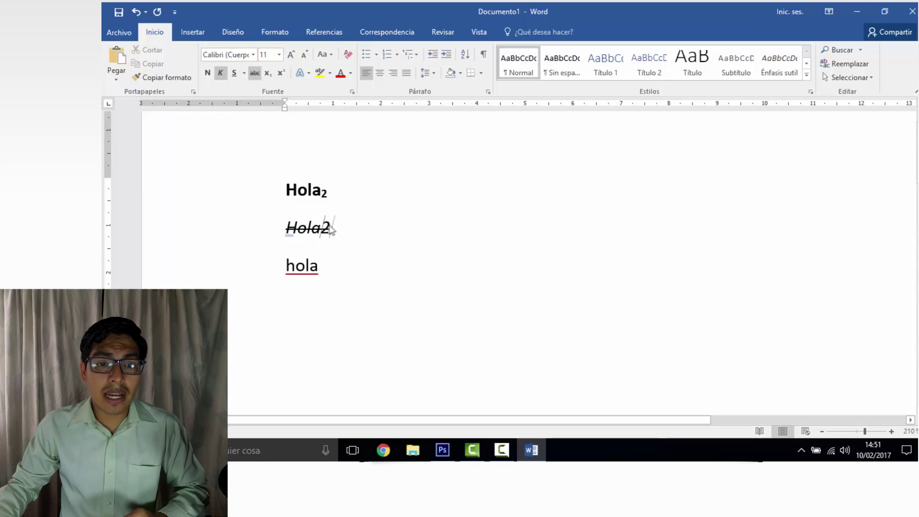
{"action": "left_click_drag", "start_coordinate": [331, 228], "coordinate": [322, 229]}
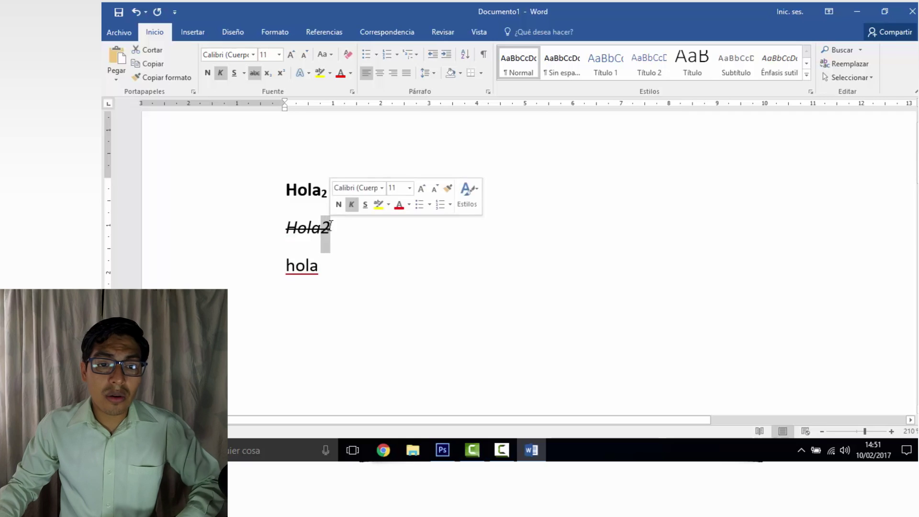
{"action": "left_click", "coordinate": [283, 76]}
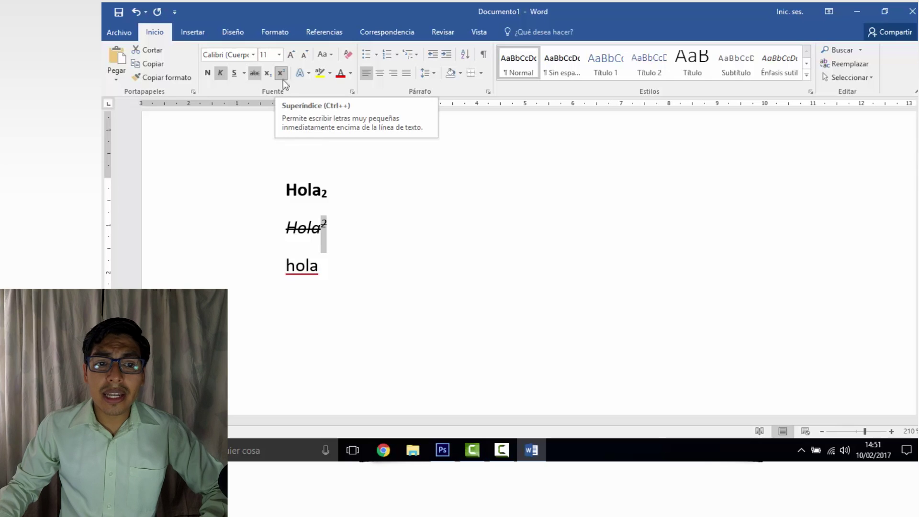
{"action": "left_click", "coordinate": [336, 236]}
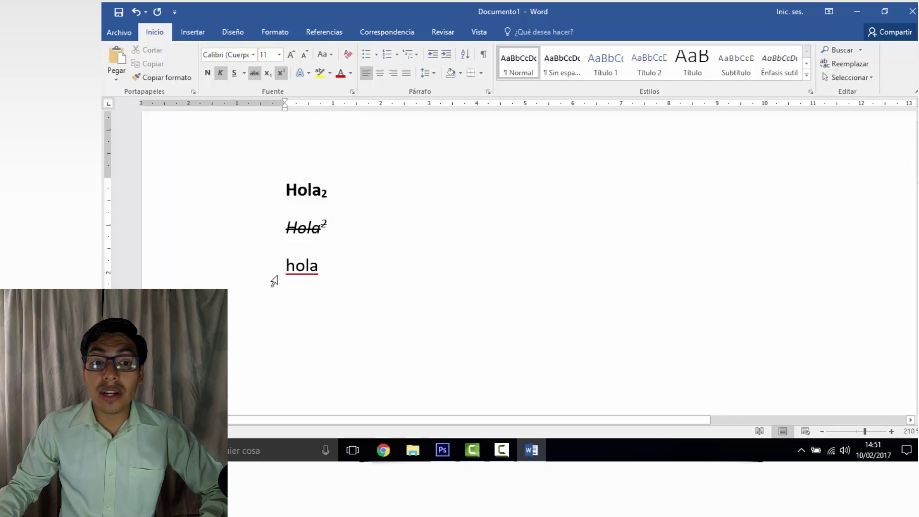
Apply the gold text effect preset from the first row of the gallery to the underlined third "hola"
{"action": "left_click_drag", "start_coordinate": [285, 266], "coordinate": [320, 266]}
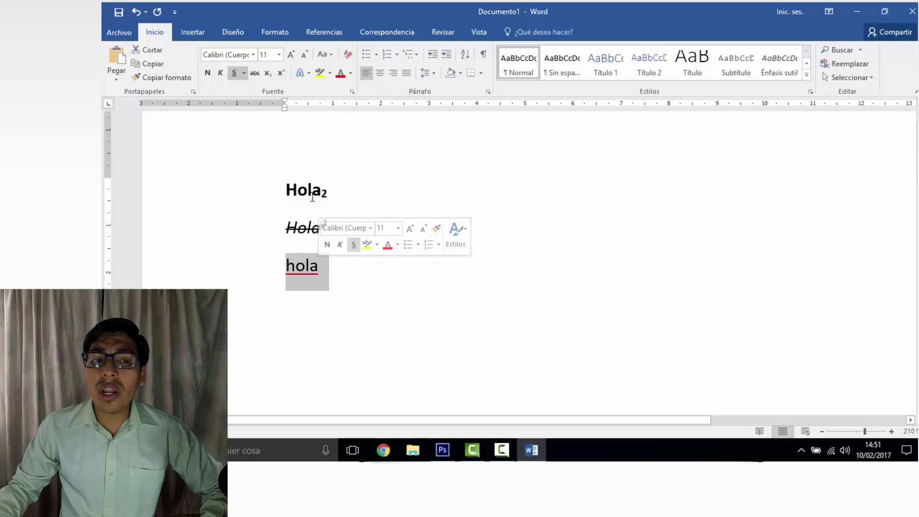
{"action": "left_click", "coordinate": [308, 73]}
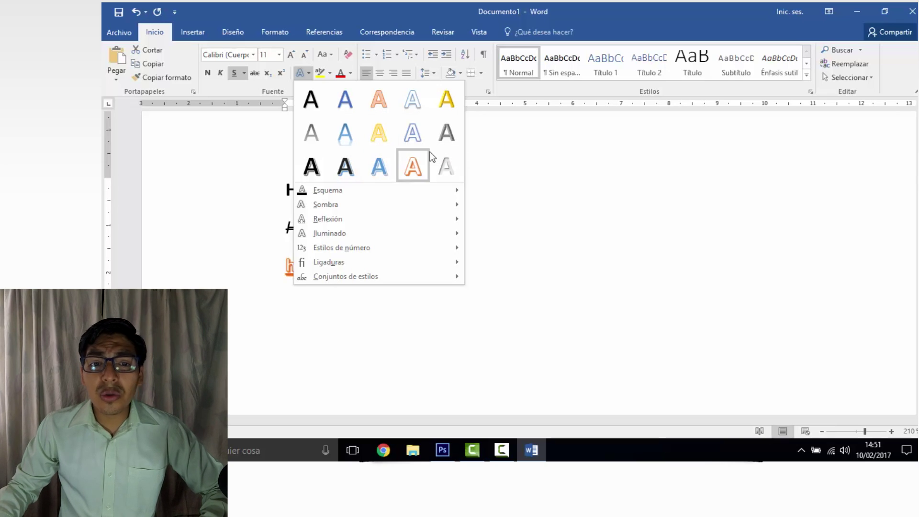
{"action": "left_click", "coordinate": [441, 104]}
{"action": "left_click", "coordinate": [364, 263]}
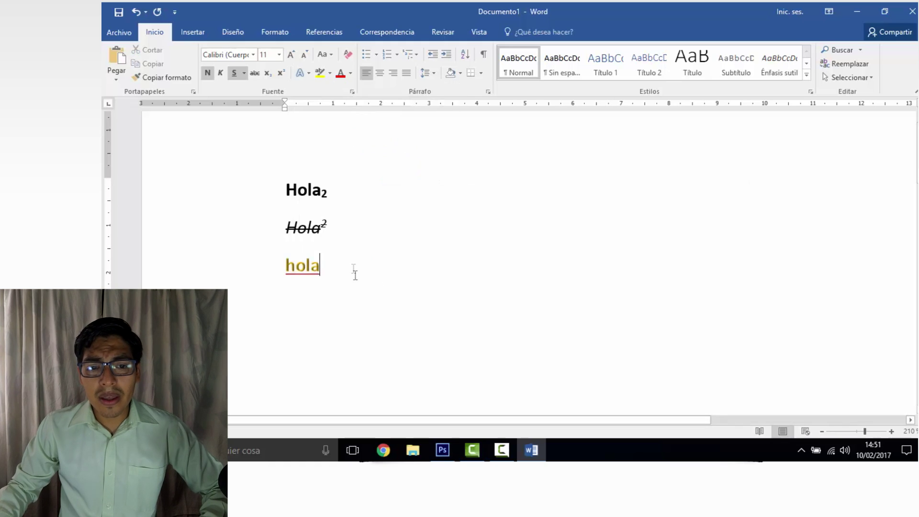
Give the gold "hola" on the third line a text outline in the darkest green theme color
{"action": "left_click", "coordinate": [892, 432]}
{"action": "left_click", "coordinate": [892, 431]}
{"action": "left_click", "coordinate": [891, 431]}
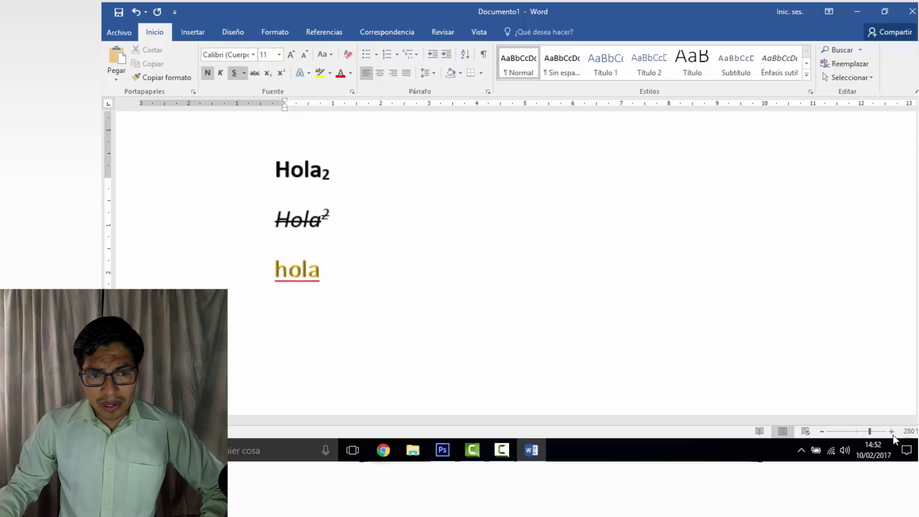
{"action": "left_click", "coordinate": [892, 431]}
{"action": "left_click", "coordinate": [891, 431]}
{"action": "left_click", "coordinate": [891, 431]}
{"action": "left_click", "coordinate": [891, 431]}
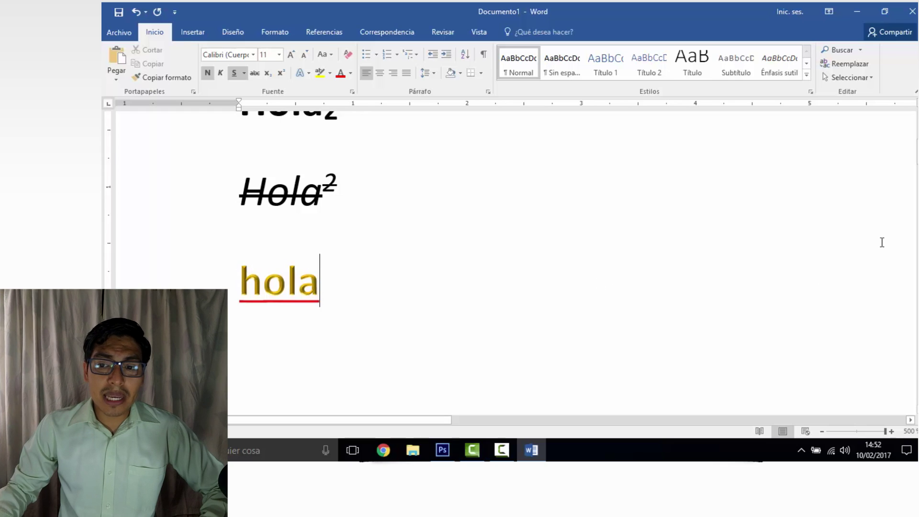
{"action": "scroll", "coordinate": [882, 242], "scroll_direction": "up", "scroll_amount": 3}
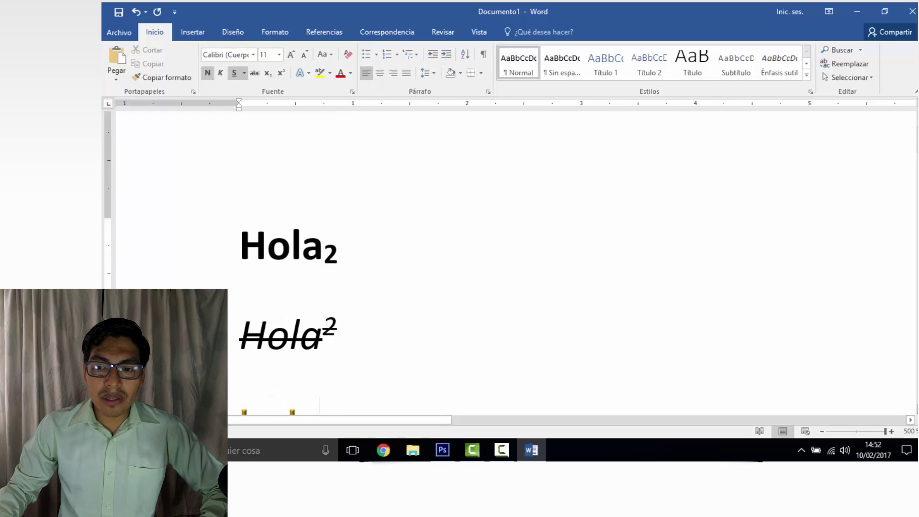
{"action": "scroll", "coordinate": [516, 263], "scroll_direction": "down", "scroll_amount": 2}
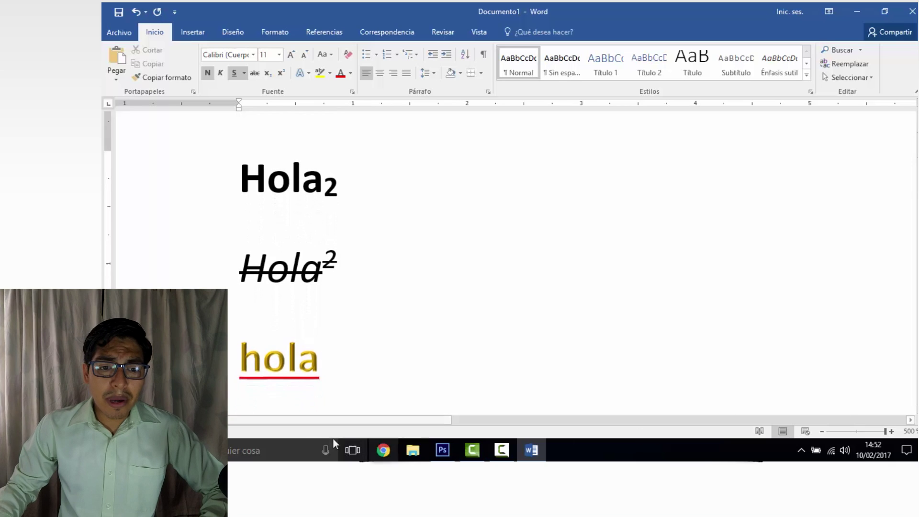
{"action": "left_click_drag", "start_coordinate": [333, 361], "coordinate": [261, 360]}
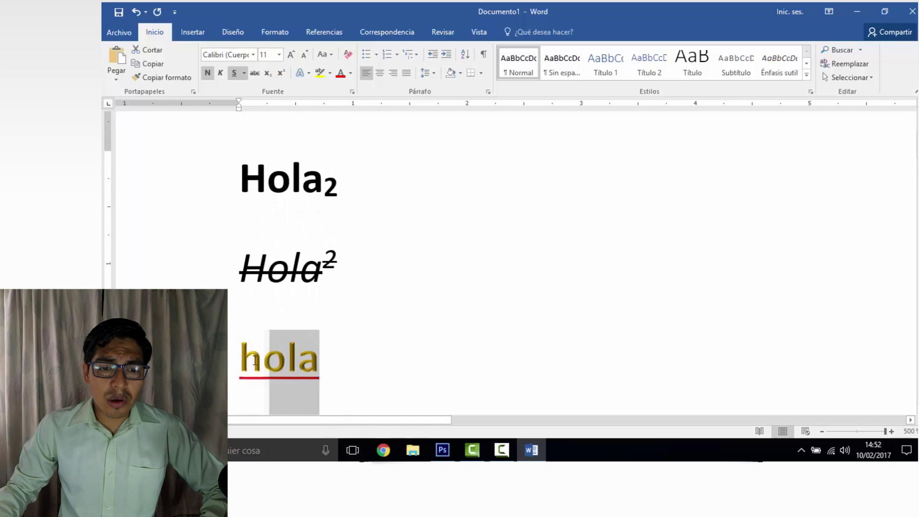
{"action": "left_click", "coordinate": [308, 71]}
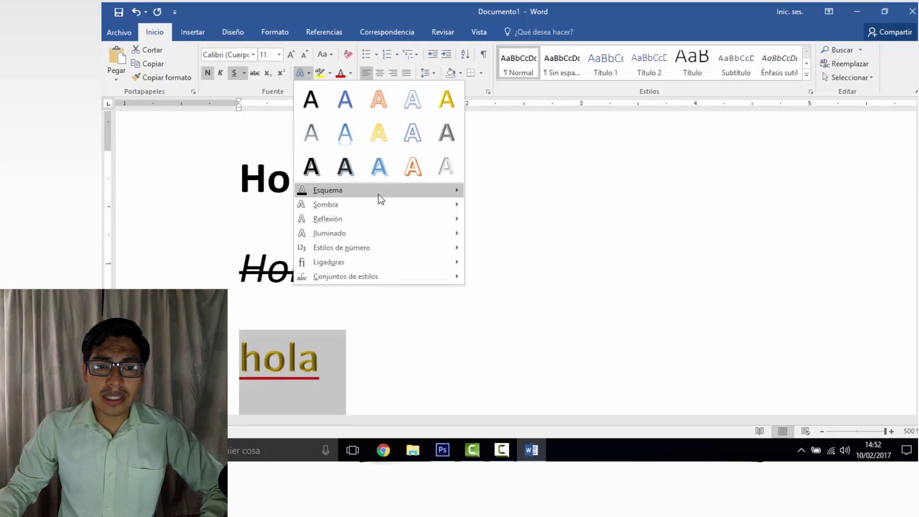
{"action": "mouse_move", "coordinate": [378, 194]}
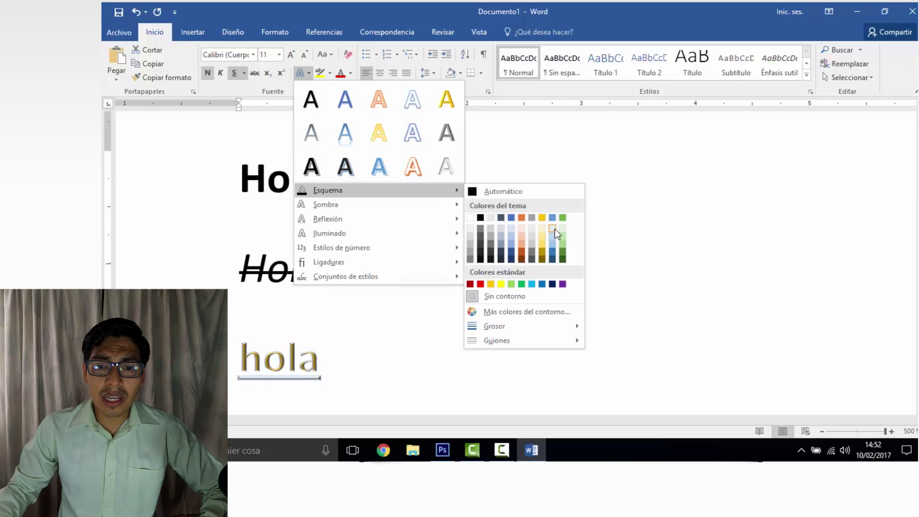
{"action": "left_click", "coordinate": [564, 261]}
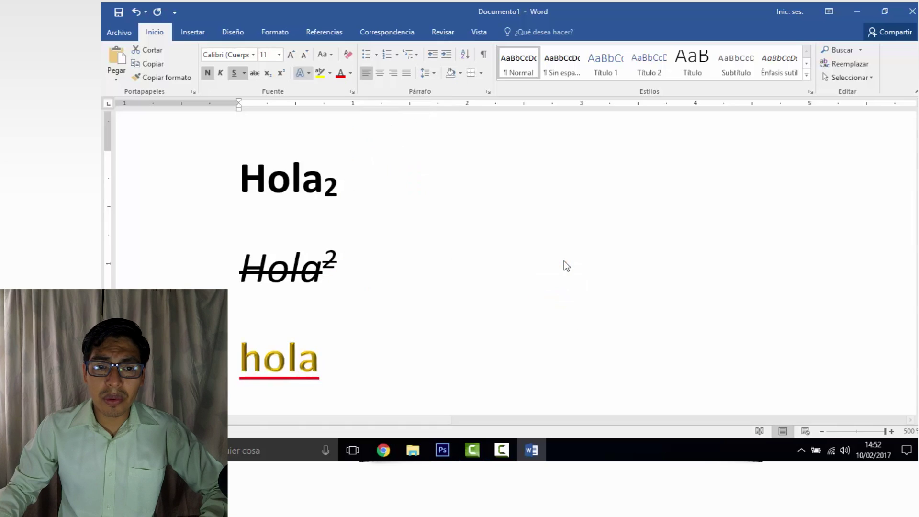
Add the second perspective shadow preset and the middle reflection variation to the third "hola"
{"action": "left_click", "coordinate": [309, 73]}
{"action": "mouse_move", "coordinate": [438, 206]}
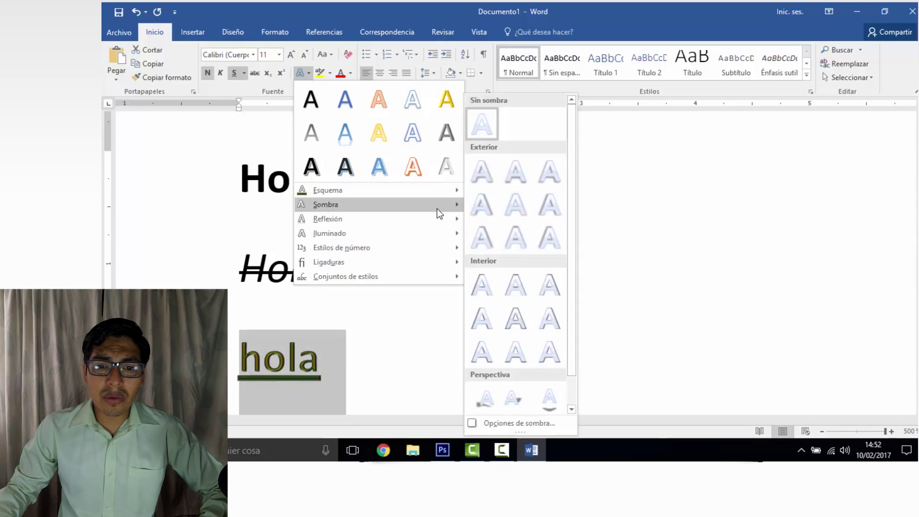
{"action": "left_click", "coordinate": [514, 400]}
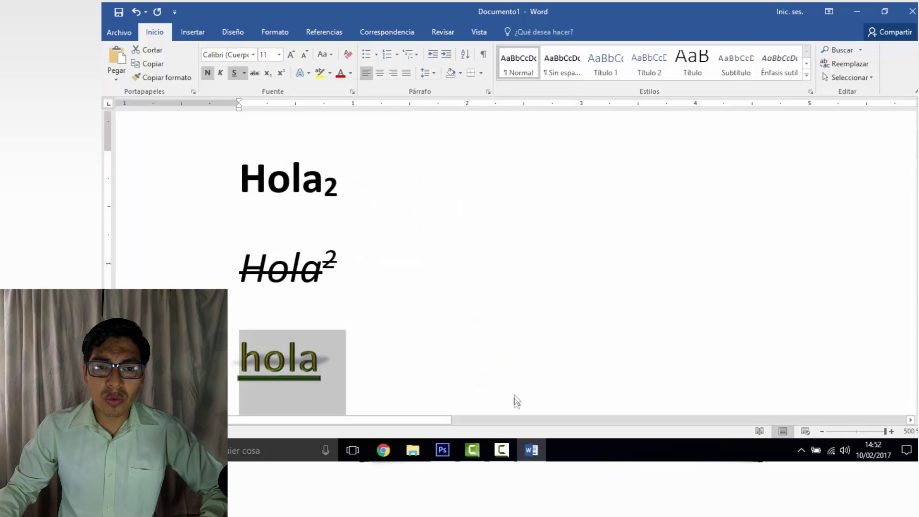
{"action": "left_click", "coordinate": [301, 72]}
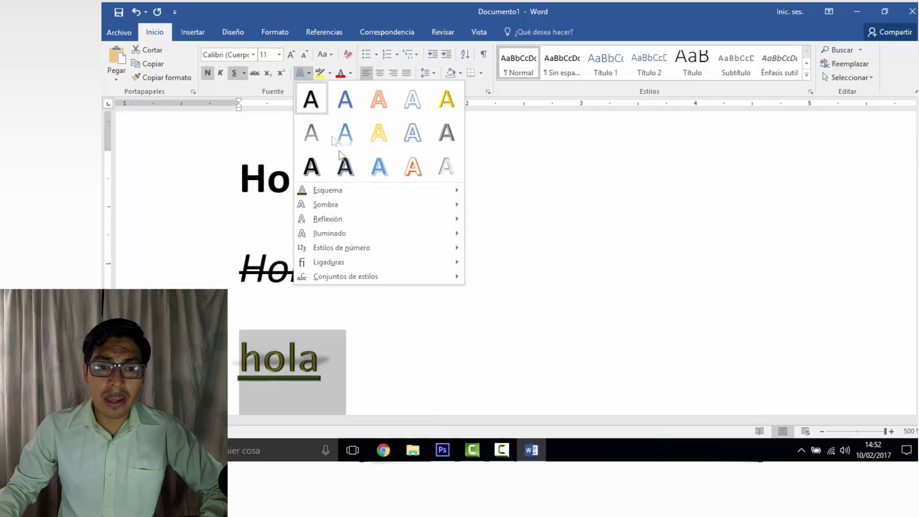
{"action": "mouse_move", "coordinate": [369, 217]}
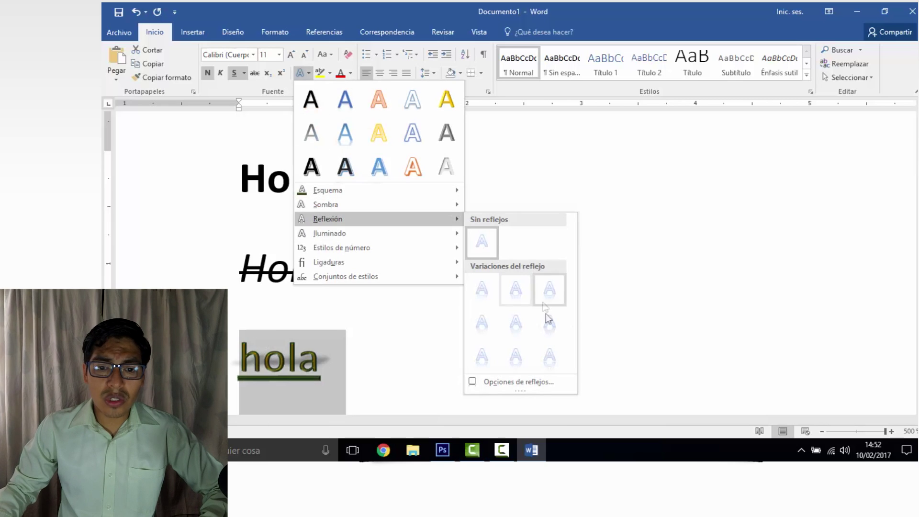
{"action": "left_click", "coordinate": [524, 333]}
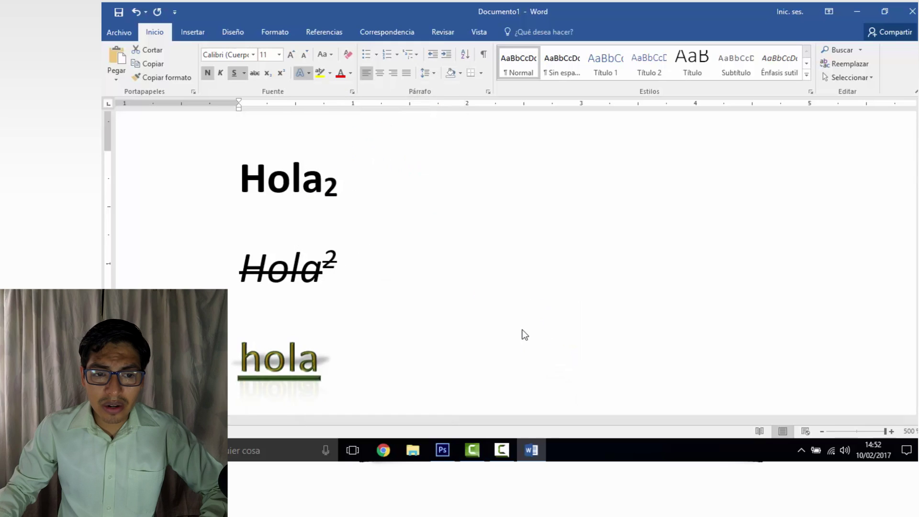
Apply the blue glow variation from the last row to the third "hola"
{"action": "left_click", "coordinate": [310, 72]}
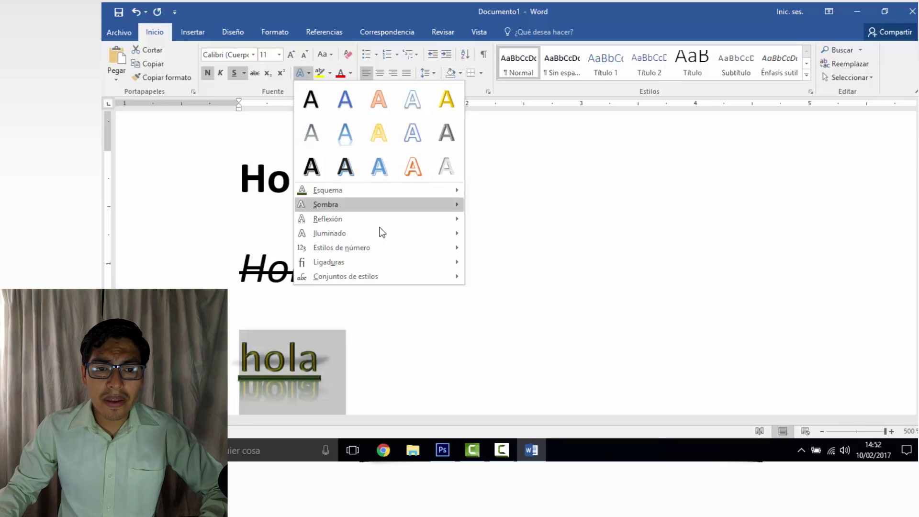
{"action": "mouse_move", "coordinate": [397, 243]}
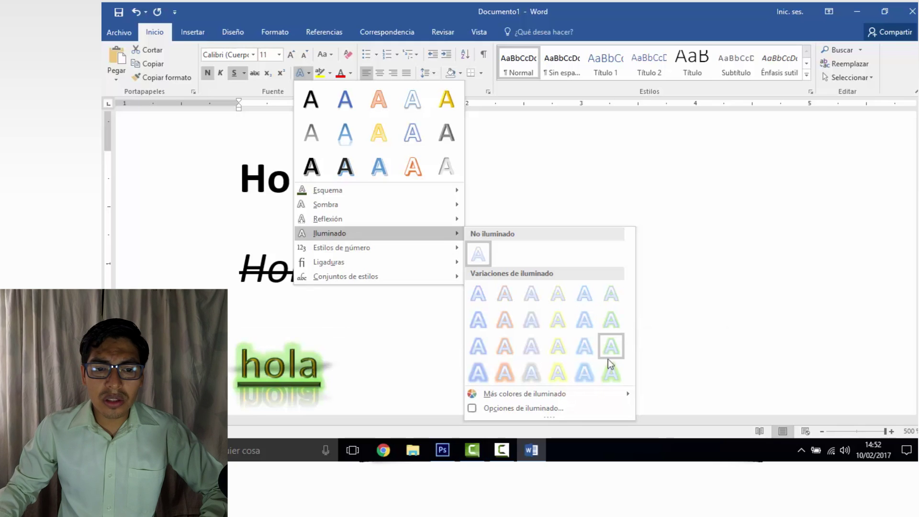
{"action": "left_click", "coordinate": [585, 373]}
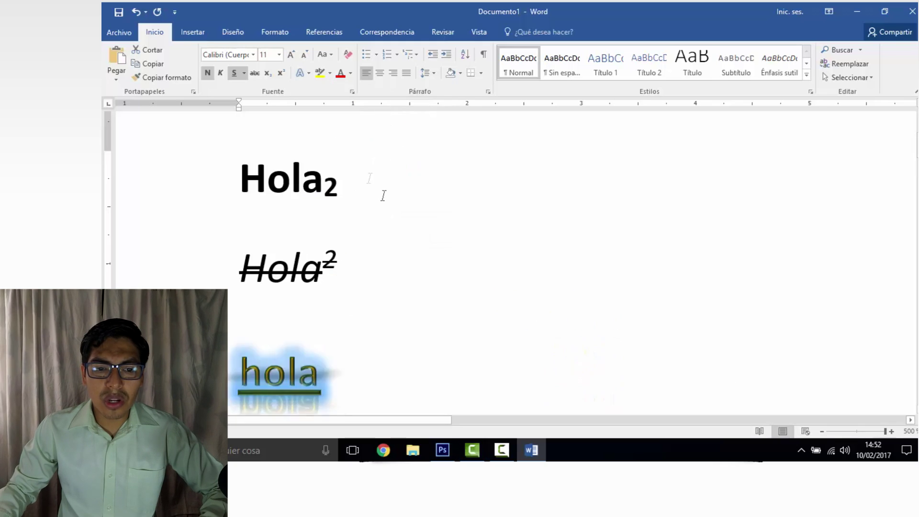
{"action": "left_click", "coordinate": [300, 73]}
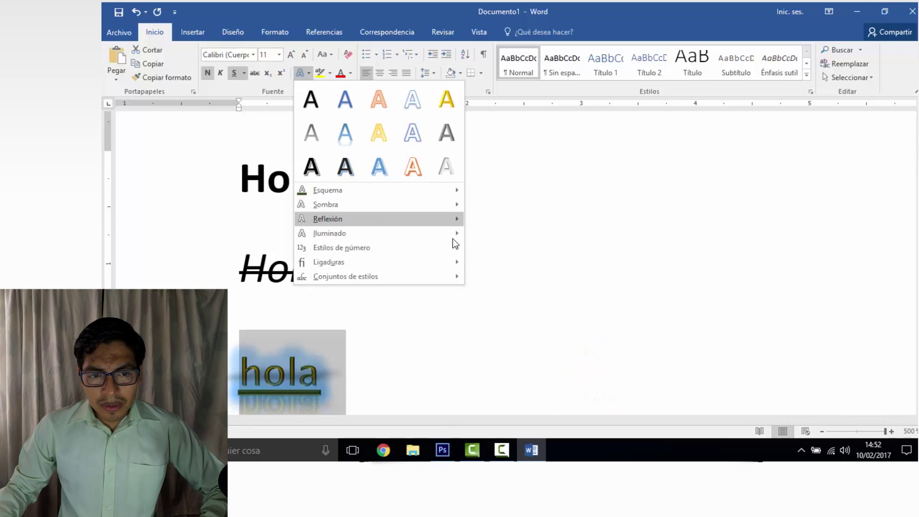
{"action": "mouse_move", "coordinate": [454, 239]}
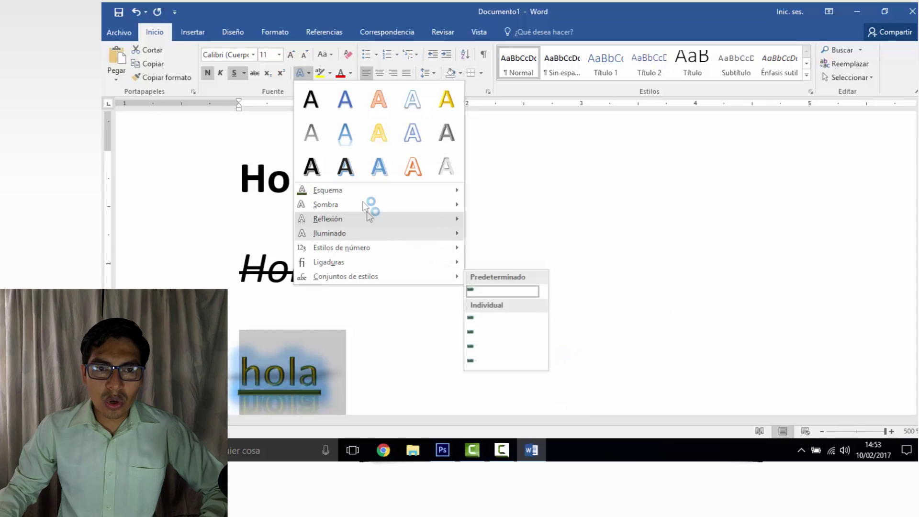
{"action": "left_click", "coordinate": [334, 217]}
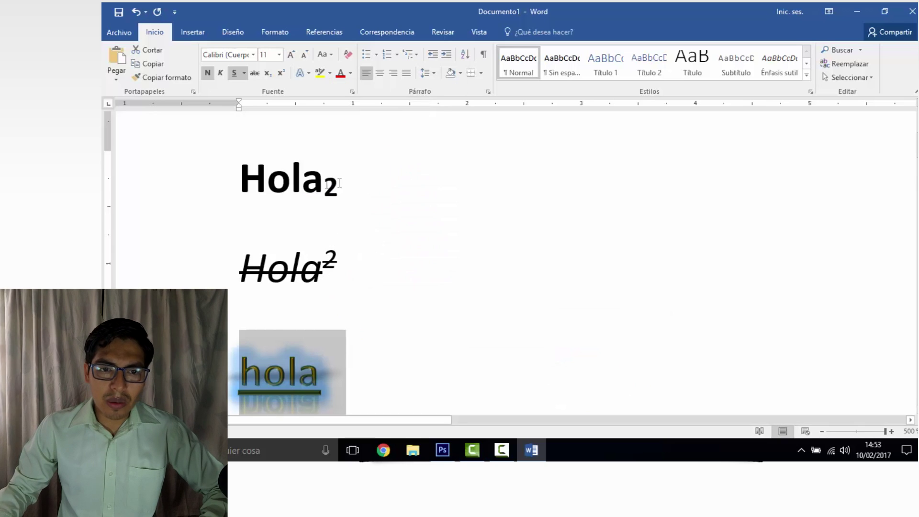
Highlight the first line's "Hola2" in yellow, and replace that highlight with bright green across the whole word
{"action": "left_click", "coordinate": [232, 173]}
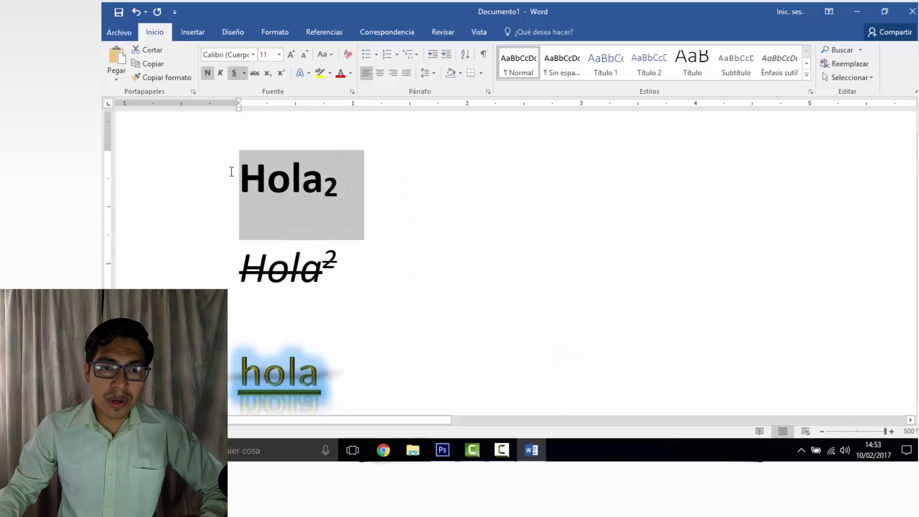
{"action": "left_click", "coordinate": [320, 76]}
{"action": "left_click", "coordinate": [332, 74]}
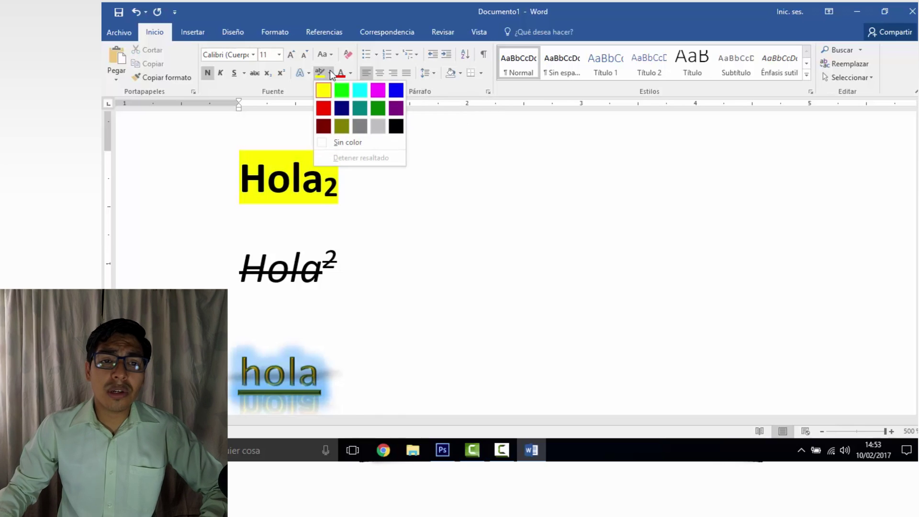
{"action": "left_click", "coordinate": [341, 91]}
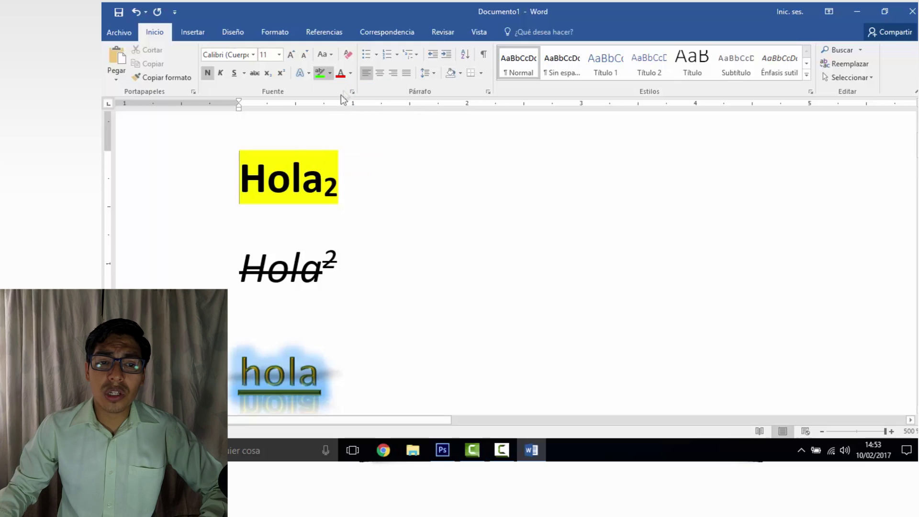
{"action": "left_click_drag", "start_coordinate": [302, 175], "coordinate": [332, 171]}
{"action": "mouse_move", "coordinate": [240, 173]}
{"action": "left_mouse_down"}
{"action": "mouse_move", "coordinate": [291, 173]}
{"action": "mouse_move", "coordinate": [267, 172]}
{"action": "left_mouse_up"}
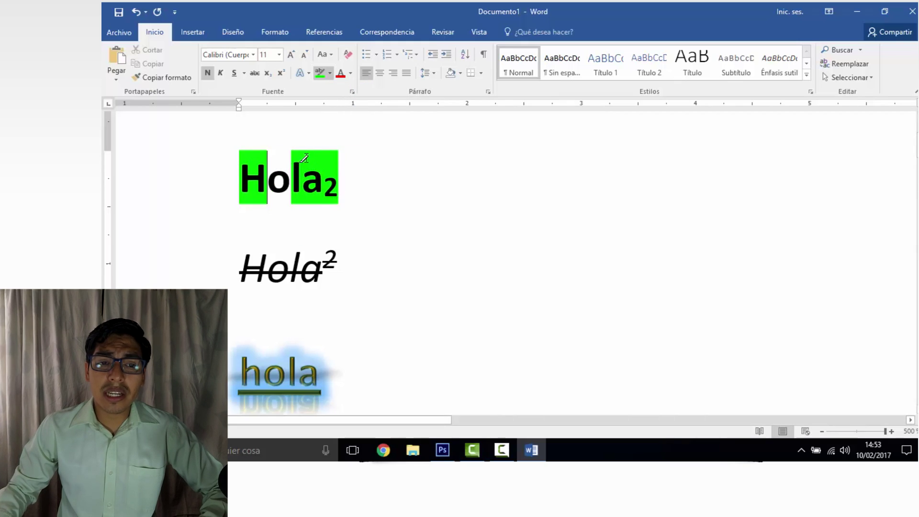
{"action": "left_click_drag", "start_coordinate": [345, 170], "coordinate": [235, 172]}
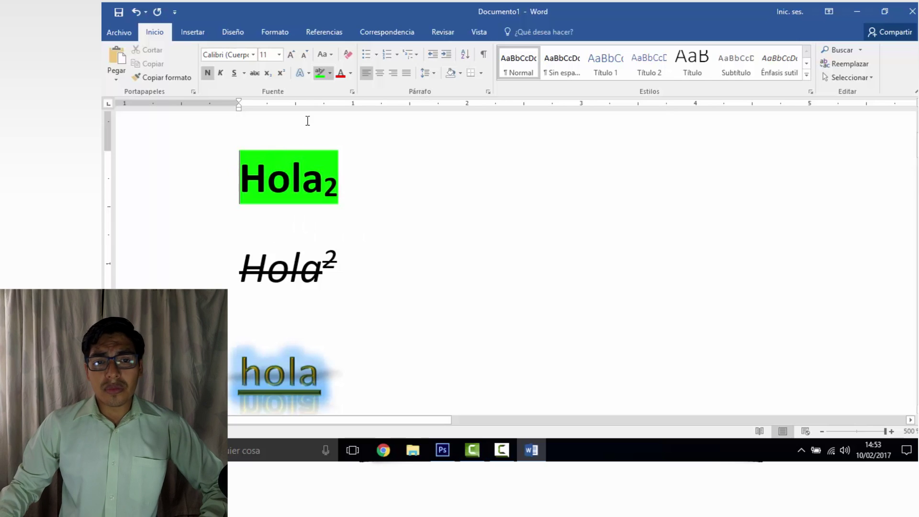
Remove the green highlight from the first line's "Hola2" and turn off the text highlighter
{"action": "left_click_drag", "start_coordinate": [303, 172], "coordinate": [267, 172]}
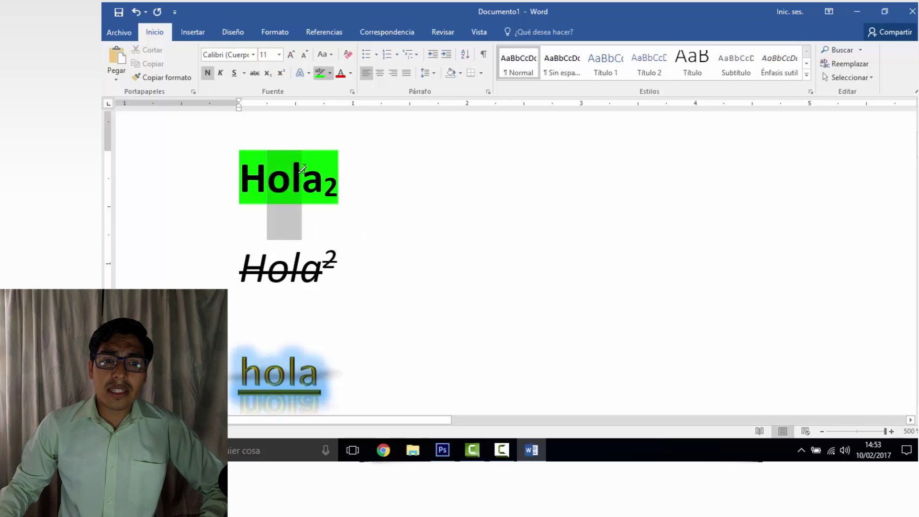
{"action": "mouse_move", "coordinate": [339, 181]}
{"action": "left_mouse_down"}
{"action": "mouse_move", "coordinate": [239, 183]}
{"action": "mouse_move", "coordinate": [338, 182]}
{"action": "left_mouse_up"}
{"action": "left_click", "coordinate": [322, 76]}
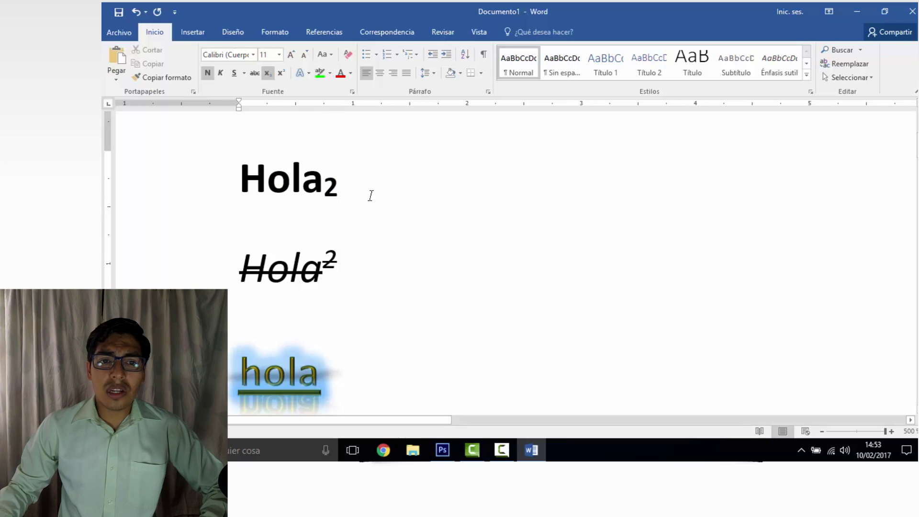
Set the font color of the first line's "Hola2" to the standard orange
{"action": "left_click_drag", "start_coordinate": [338, 186], "coordinate": [241, 189]}
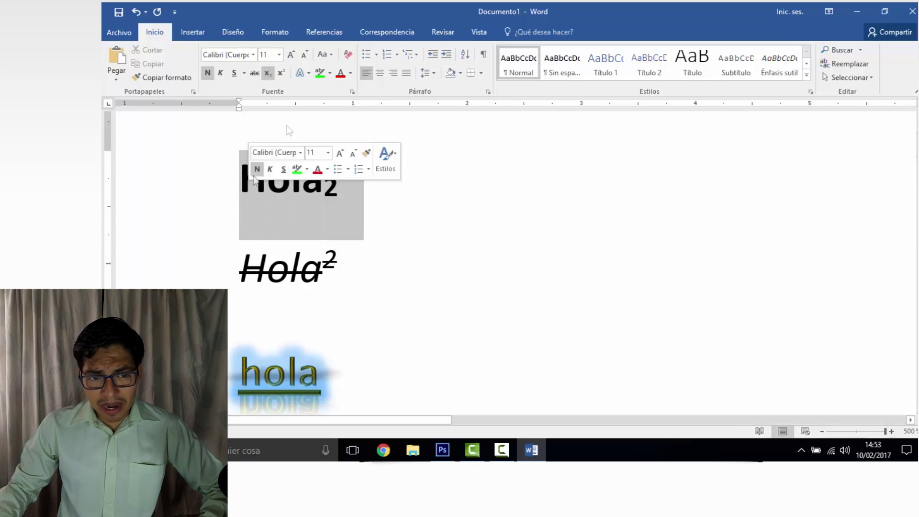
{"action": "left_click", "coordinate": [351, 73]}
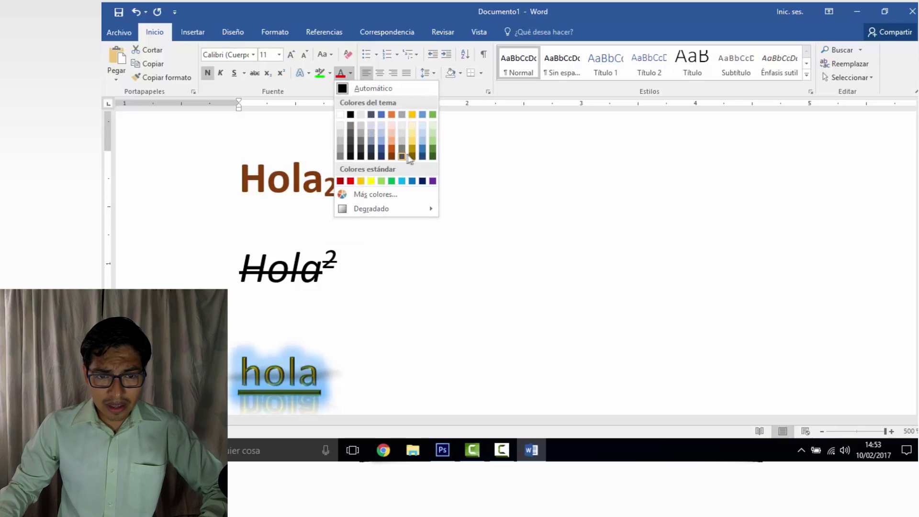
{"action": "left_click", "coordinate": [361, 181]}
{"action": "left_click", "coordinate": [360, 183]}
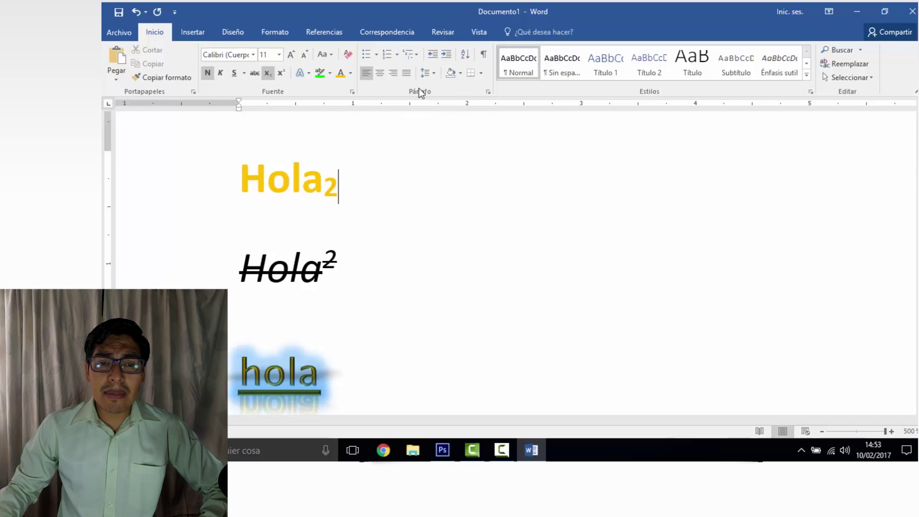
{"action": "scroll", "coordinate": [383, 230], "scroll_direction": "down", "scroll_amount": 3}
{"action": "scroll", "coordinate": [388, 244], "scroll_direction": "up", "scroll_amount": 5}
{"action": "scroll", "coordinate": [381, 242], "scroll_direction": "down", "scroll_amount": 3}
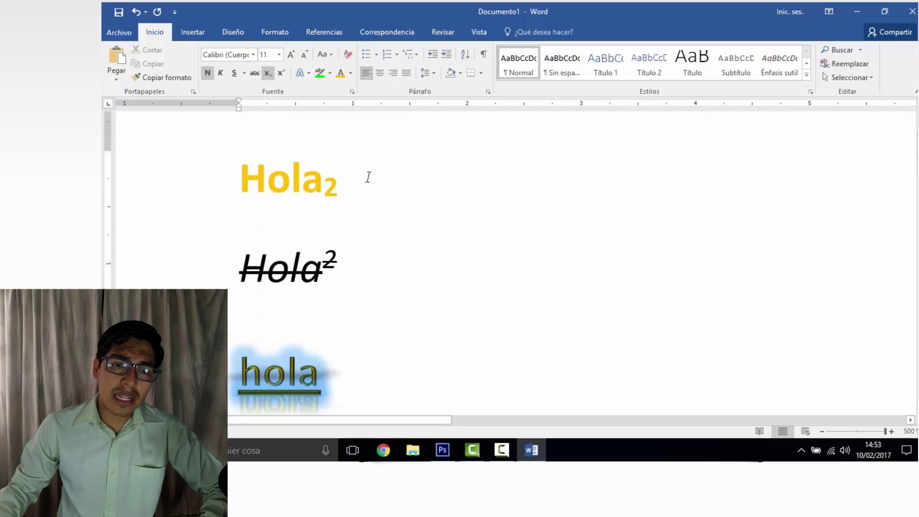
{"action": "scroll", "coordinate": [369, 187], "scroll_direction": "down", "scroll_amount": 5}
{"action": "scroll", "coordinate": [371, 197], "scroll_direction": "up", "scroll_amount": 5}
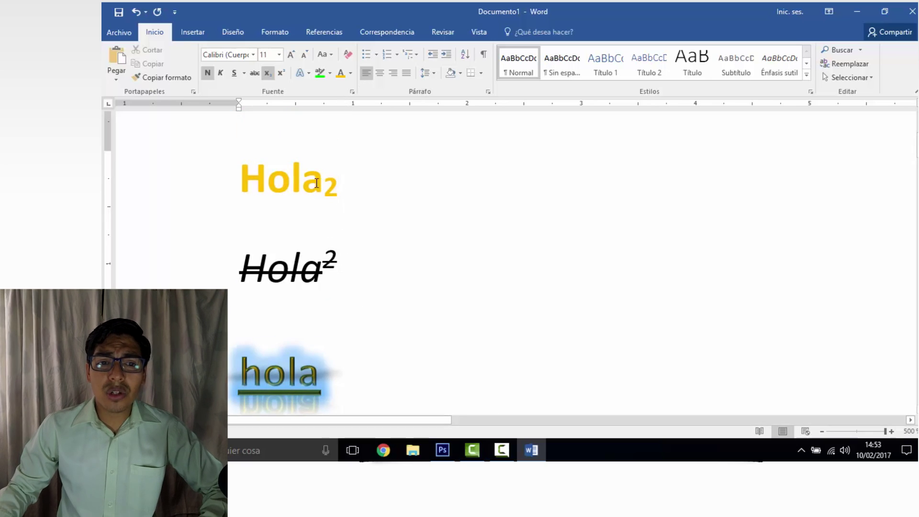
{"action": "key", "text": "Left"}
{"action": "key", "text": "Left"}
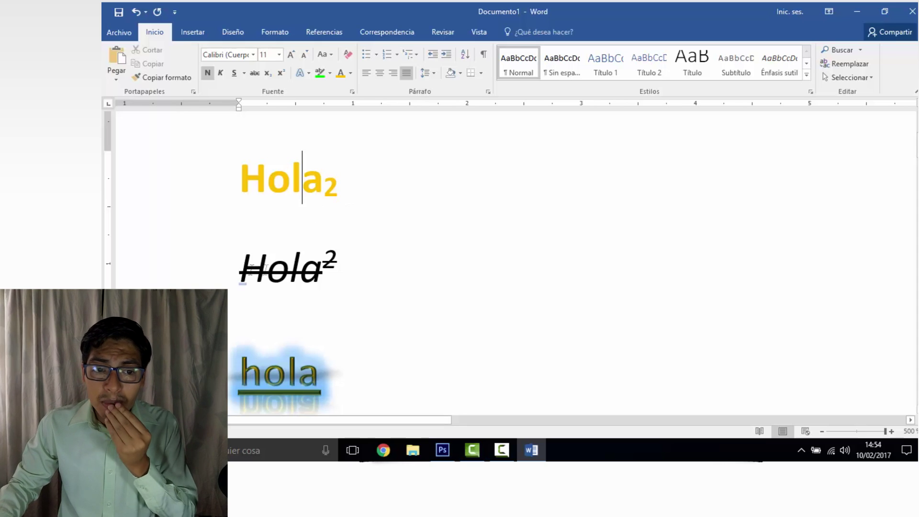
Center the struck-through second line "Hola2" between the page margins
{"action": "left_click_drag", "start_coordinate": [241, 268], "coordinate": [363, 271]}
{"action": "key", "text": "ctrl+c"}
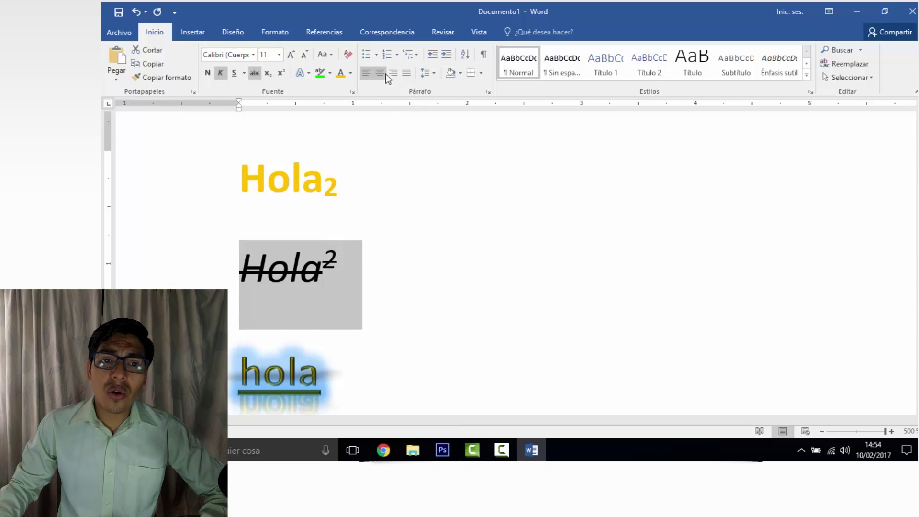
{"action": "left_click", "coordinate": [383, 74]}
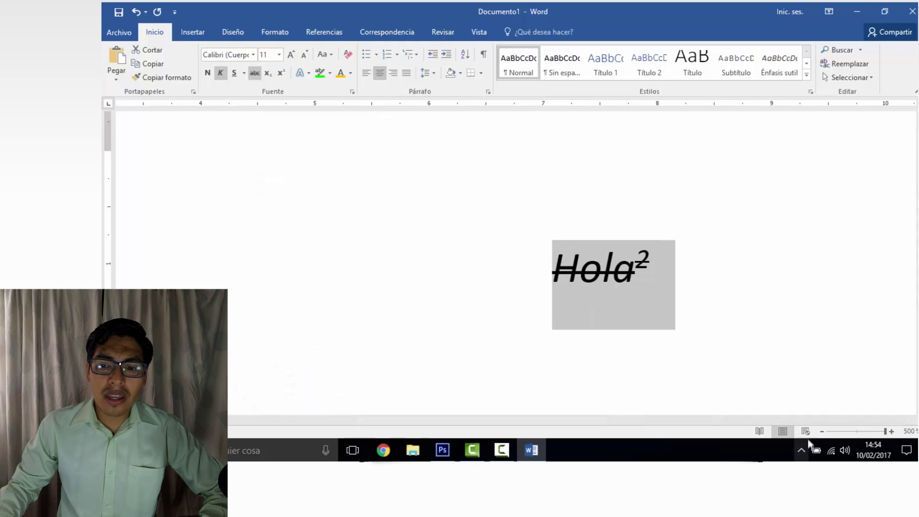
Align the third line's glowing "hola" to the right margin
{"action": "left_click", "coordinate": [821, 432]}
{"action": "left_click", "coordinate": [820, 433]}
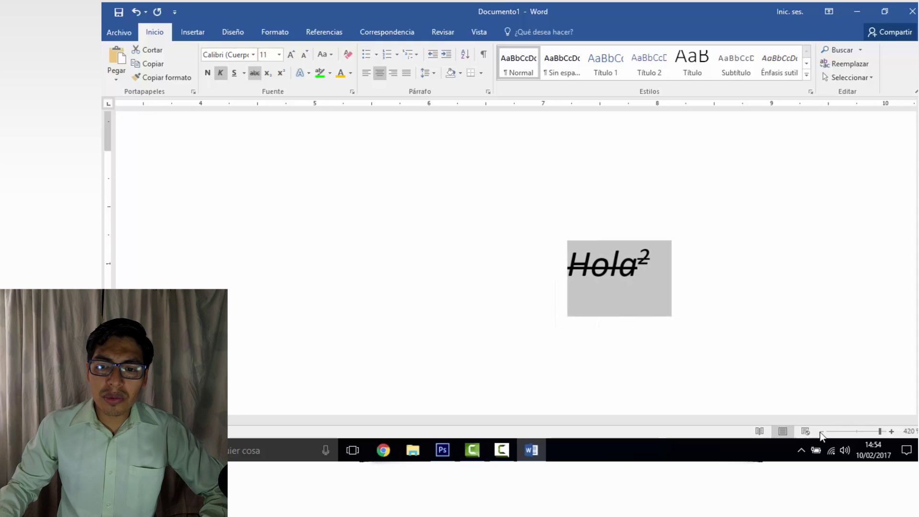
{"action": "left_click", "coordinate": [822, 433]}
{"action": "left_click", "coordinate": [821, 433]}
{"action": "left_click", "coordinate": [822, 432]}
{"action": "left_click", "coordinate": [823, 433]}
{"action": "left_click", "coordinate": [822, 433]}
{"action": "left_click", "coordinate": [822, 432]}
{"action": "left_click", "coordinate": [823, 432]}
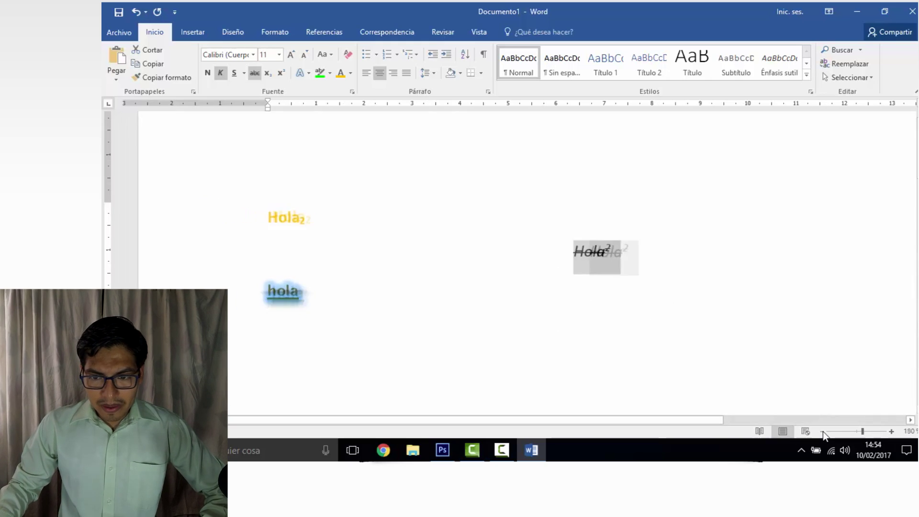
{"action": "left_click", "coordinate": [823, 432]}
{"action": "left_click", "coordinate": [822, 432]}
{"action": "left_click", "coordinate": [822, 432]}
{"action": "left_click", "coordinate": [823, 433]}
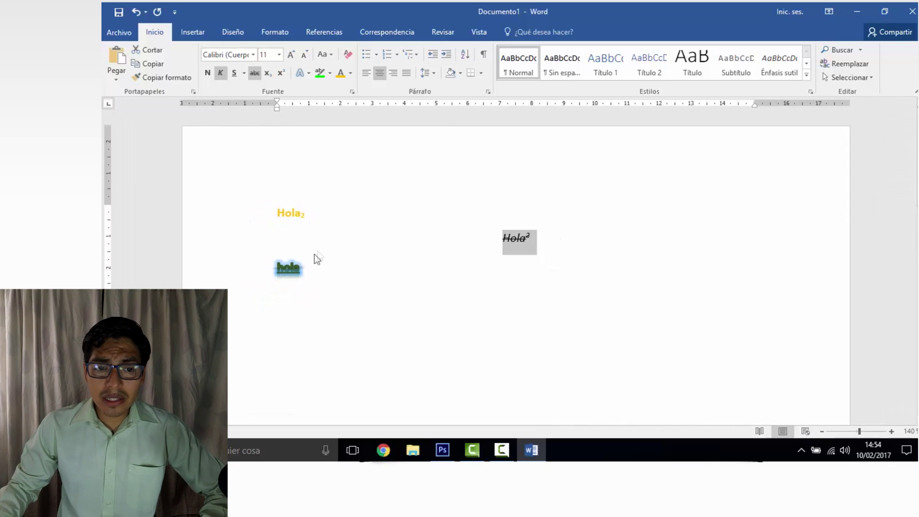
{"action": "left_click", "coordinate": [322, 264]}
{"action": "left_click_drag", "start_coordinate": [322, 265], "coordinate": [279, 266]}
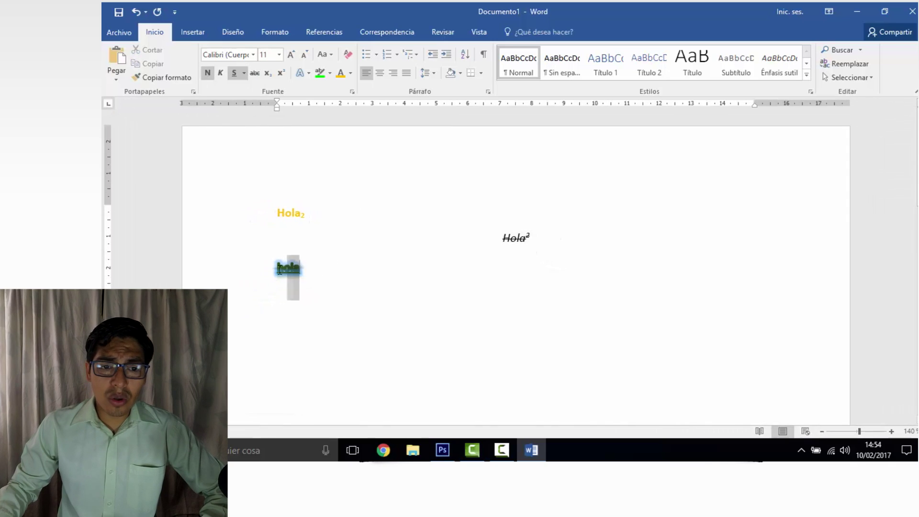
{"action": "left_click", "coordinate": [392, 73]}
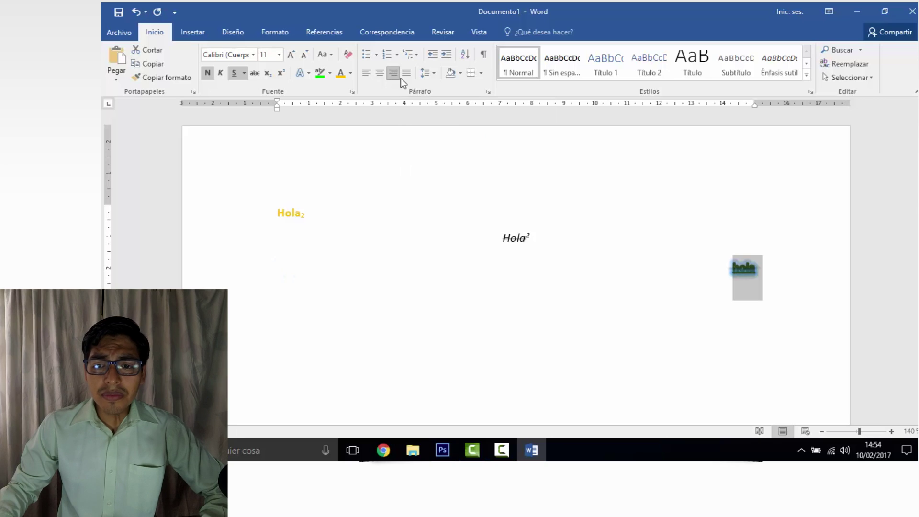
{"action": "left_click", "coordinate": [515, 251]}
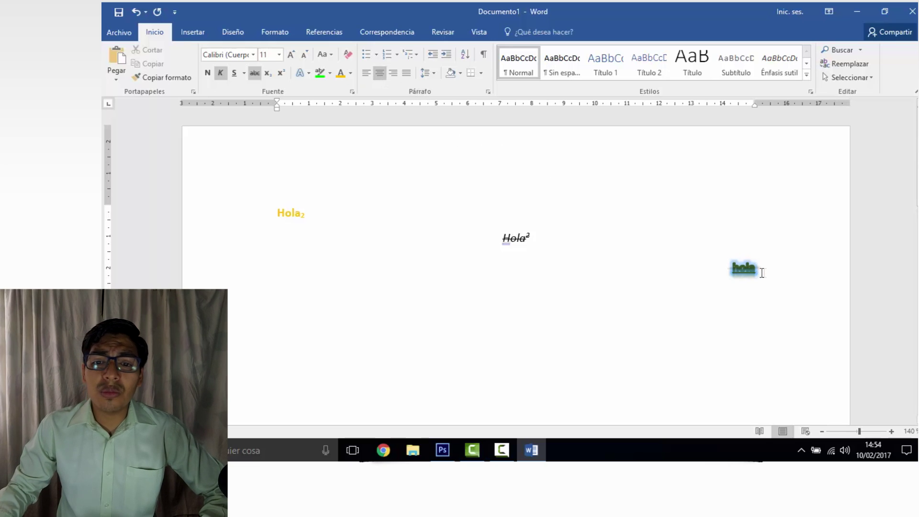
Copy the first line's "Hola2" and paste it once beside the original and repeatedly on new lines below
{"action": "left_click_drag", "start_coordinate": [312, 209], "coordinate": [245, 215]}
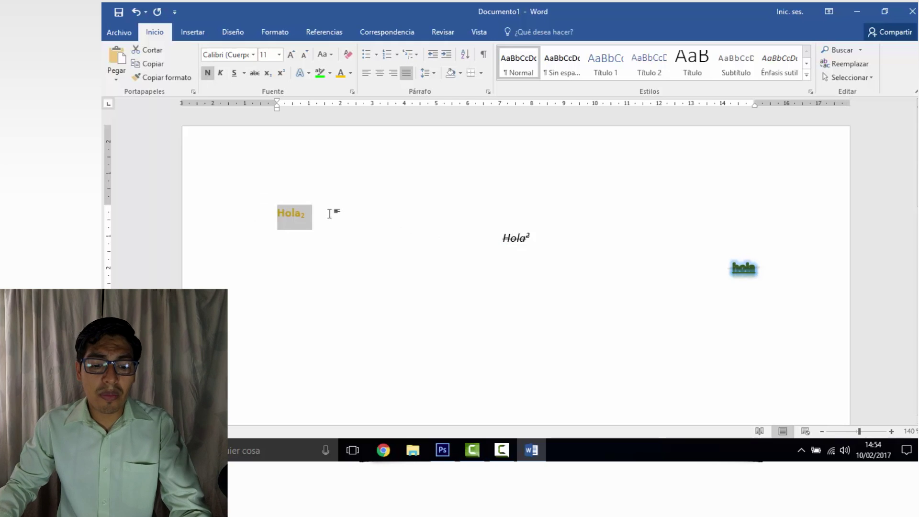
{"action": "key", "text": "ctrl+v"}
{"action": "key", "text": "ctrl+v"}
{"action": "key", "text": "Return"}
{"action": "key", "text": "ctrl+v"}
{"action": "key", "text": "Return"}
{"action": "key", "text": "ctrl+v"}
{"action": "key", "text": "Return"}
{"action": "key", "text": "ctrl+v"}
{"action": "key", "text": "Return"}
{"action": "key", "text": "ctrl+v"}
{"action": "key", "text": "Return"}
{"action": "key", "text": "ctrl+v"}
{"action": "key", "text": "Return"}
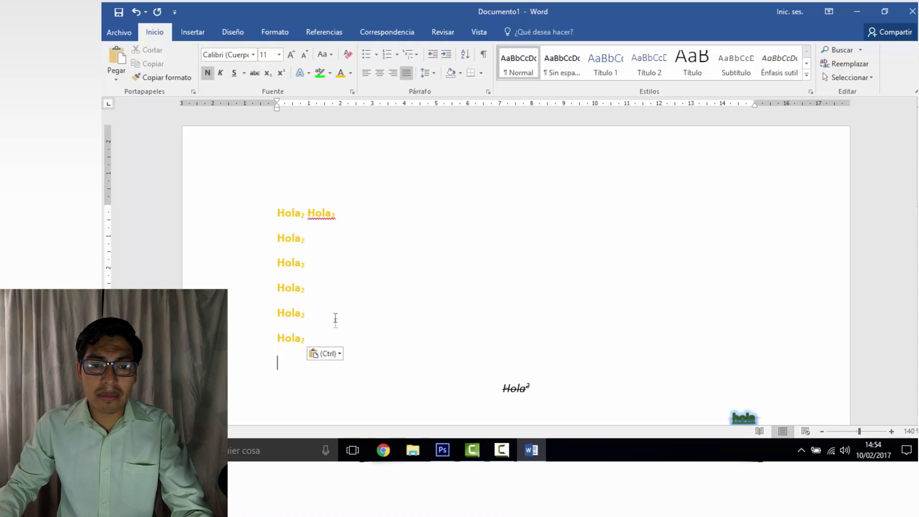
Remove the "Hola2" copies stacked on separate lines below the first line
{"action": "key", "text": "BackSpace"}
{"action": "key", "text": "BackSpace"}
{"action": "key", "text": "BackSpace"}
{"action": "key", "text": "BackSpace"}
{"action": "key", "text": "BackSpace"}
{"action": "key", "text": "BackSpace"}
{"action": "key", "text": "BackSpace"}
{"action": "key", "text": "BackSpace"}
{"action": "key", "text": "BackSpace"}
{"action": "key", "text": "BackSpace"}
{"action": "key", "text": "BackSpace"}
{"action": "key", "text": "BackSpace"}
{"action": "key", "text": "BackSpace"}
{"action": "key", "text": "BackSpace"}
{"action": "key", "text": "BackSpace"}
{"action": "key", "text": "BackSpace"}
{"action": "key", "text": "BackSpace"}
{"action": "key", "text": "BackSpace"}
{"action": "key", "text": "BackSpace"}
{"action": "key", "text": "BackSpace"}
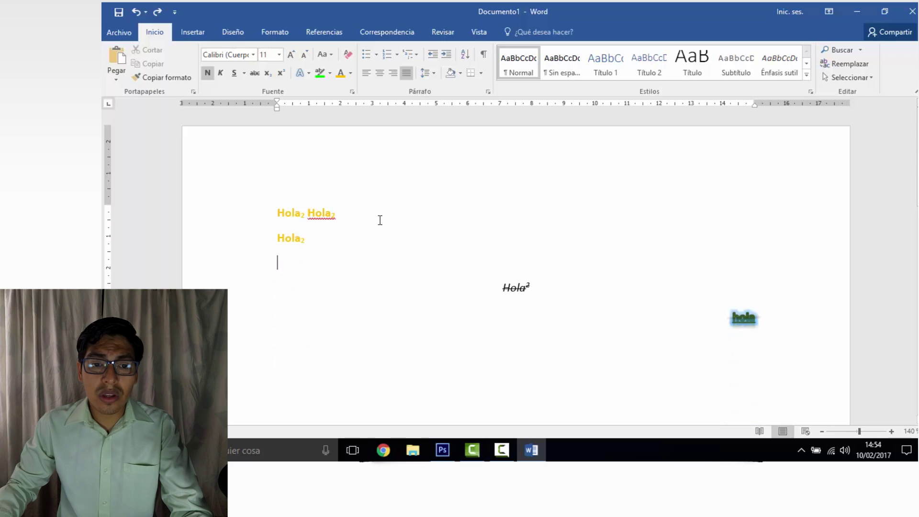
Paste further copies of "Hola2" along the first line until it holds four, and undo the surplus pastes
{"action": "left_click", "coordinate": [376, 216]}
{"action": "type", "text": "Hola₂"}
{"action": "left_click", "coordinate": [390, 214]}
{"action": "type", "text": "Hola₂"}
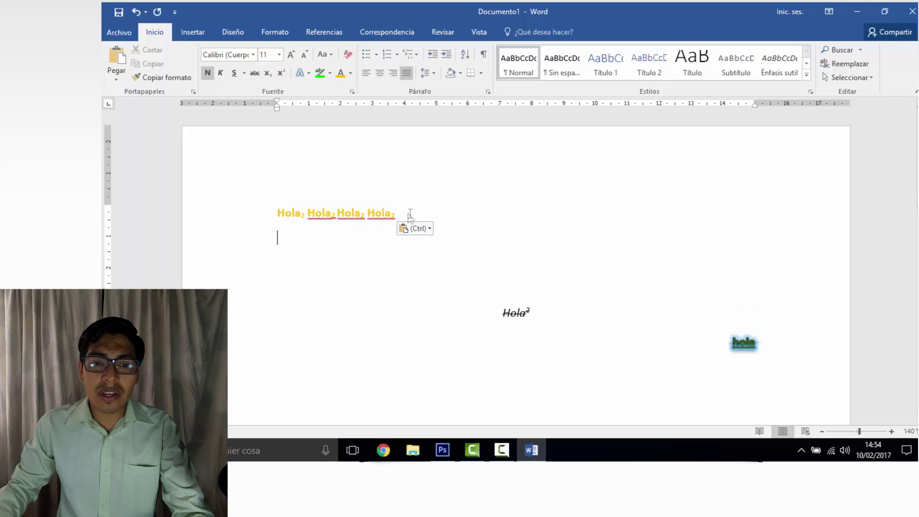
{"action": "key", "text": "ctrl+v"}
{"action": "key", "text": "ctrl+v"}
{"action": "key", "text": "ctrl+v"}
{"action": "key", "text": "ctrl+z"}
{"action": "key", "text": "ctrl+z"}
{"action": "key", "text": "ctrl+z"}
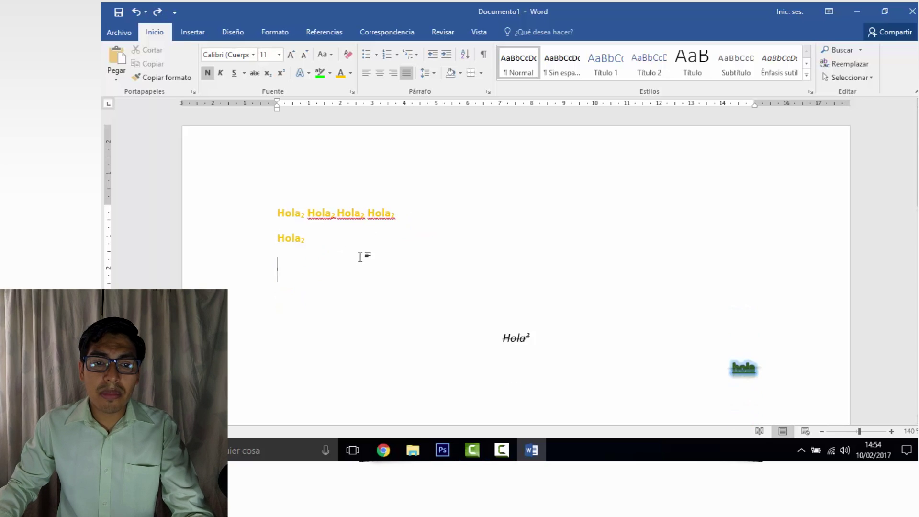
Copy the line of four "Hola2" words and paste it repeatedly at its end to build a four-line paragraph
{"action": "left_click_drag", "start_coordinate": [401, 217], "coordinate": [271, 213]}
{"action": "key", "text": "ctrl+c"}
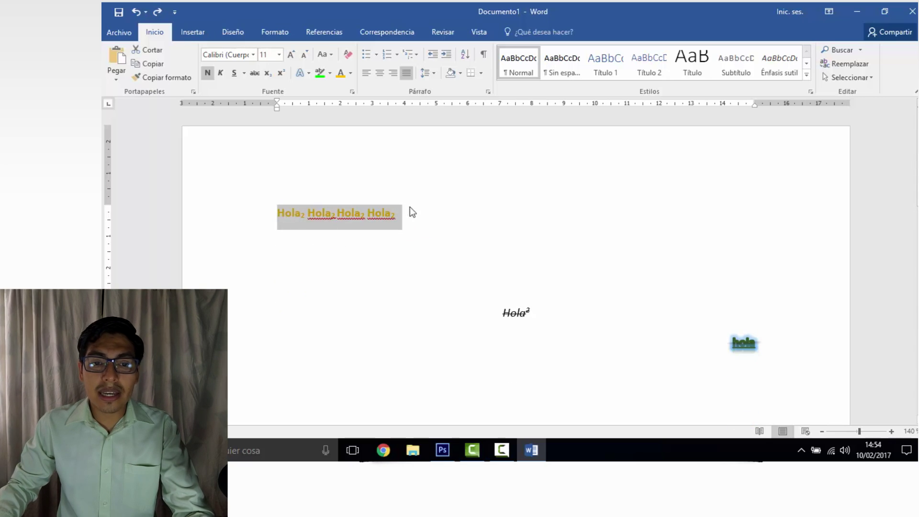
{"action": "left_click", "coordinate": [411, 216]}
{"action": "key", "text": "ctrl+v"}
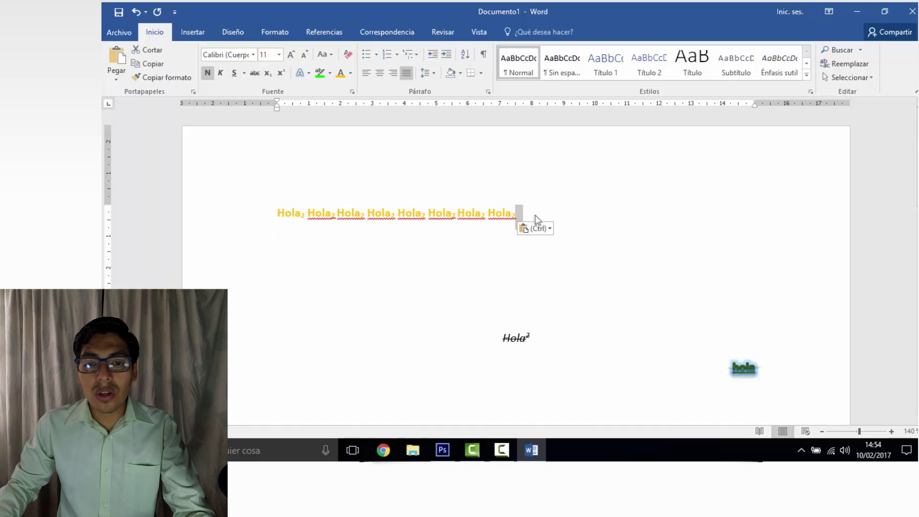
{"action": "key", "text": "ctrl+v"}
{"action": "key", "text": "ctrl+v"}
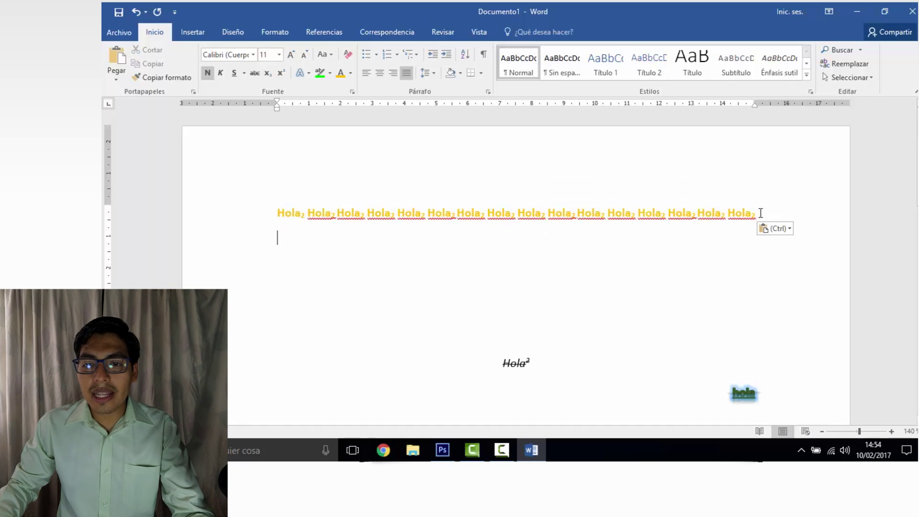
{"action": "key", "text": "ctrl+v"}
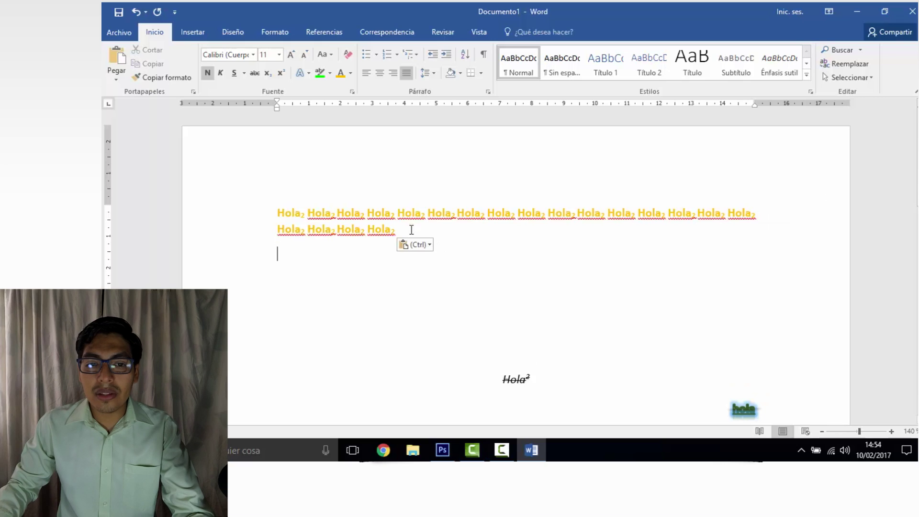
{"action": "triple_click", "coordinate": [224, 213]}
{"action": "left_click", "coordinate": [436, 232]}
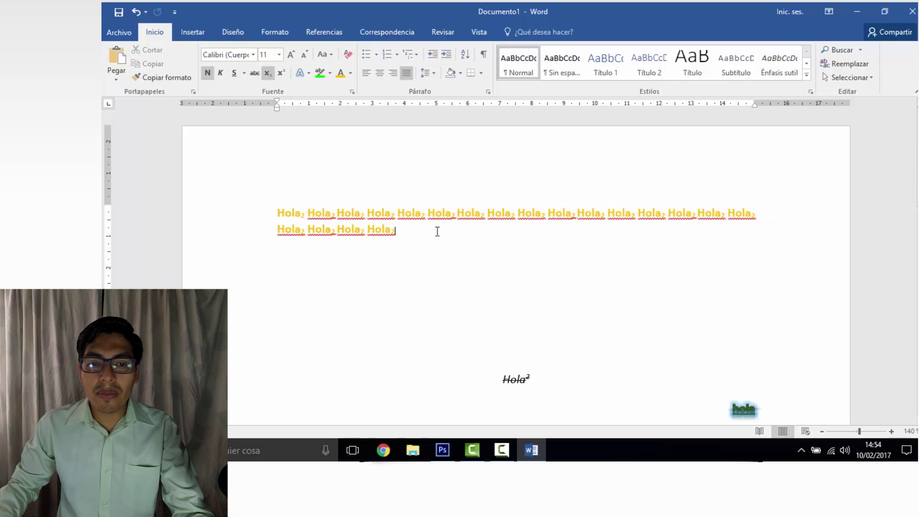
{"action": "key", "text": "ctrl+v"}
{"action": "key", "text": "BackSpace"}
{"action": "key", "text": "ctrl+v"}
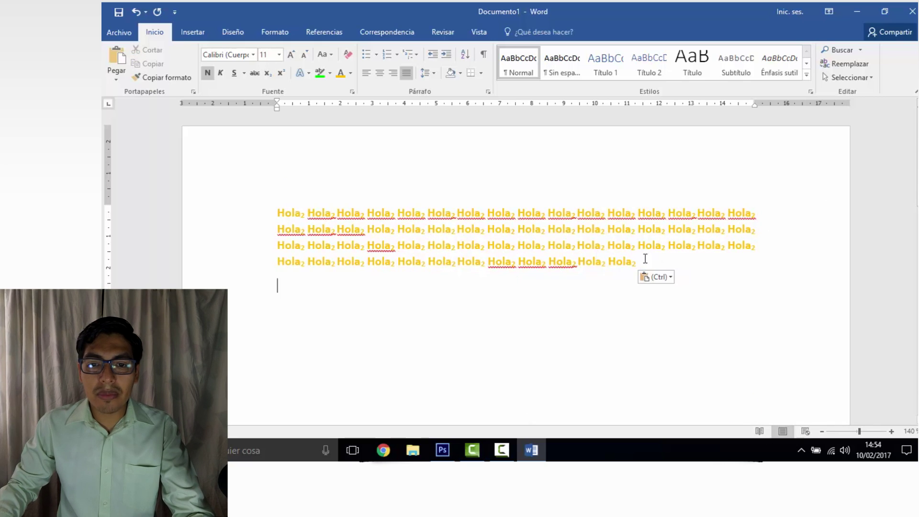
Left-align the whole four-line "Hola2" paragraph
{"action": "left_click_drag", "start_coordinate": [702, 259], "coordinate": [267, 211]}
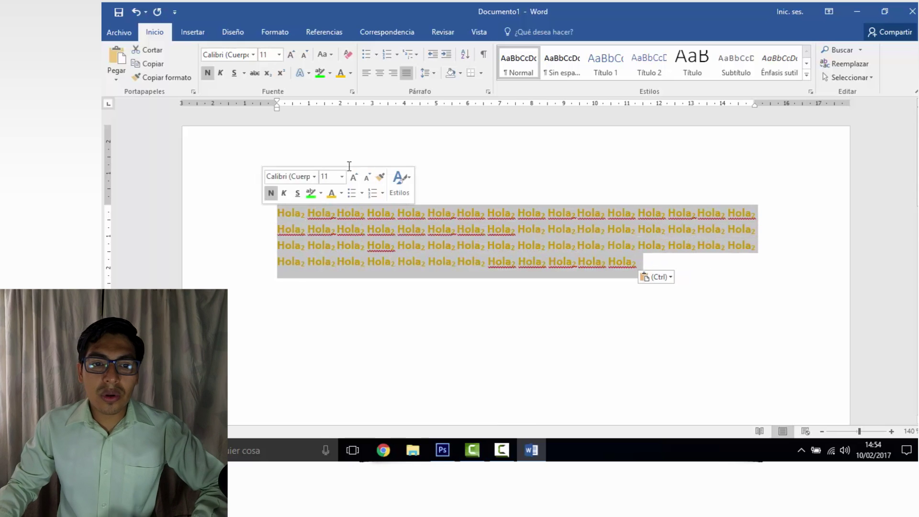
{"action": "left_click", "coordinate": [365, 73]}
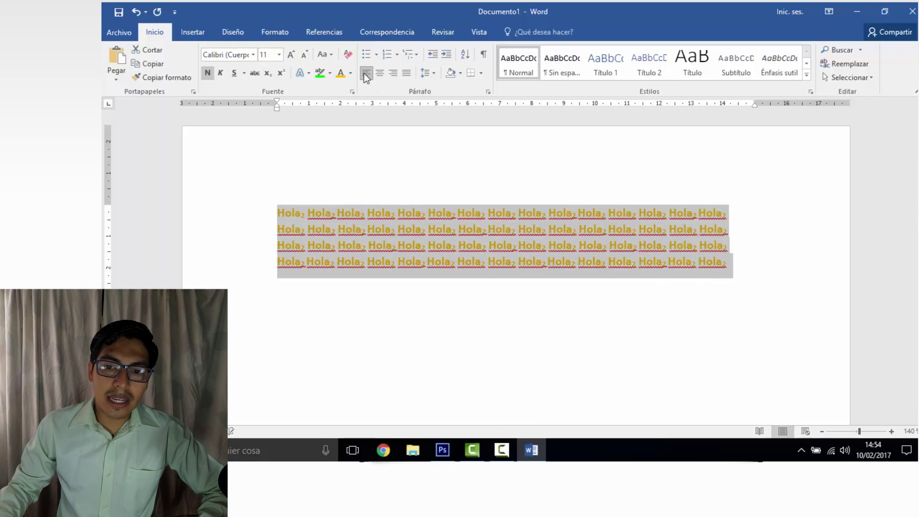
{"action": "left_click", "coordinate": [740, 281]}
Delete the last "Hola2" on the paragraph's second line and justify the whole paragraph
{"action": "left_click_drag", "start_coordinate": [736, 230], "coordinate": [709, 229]}
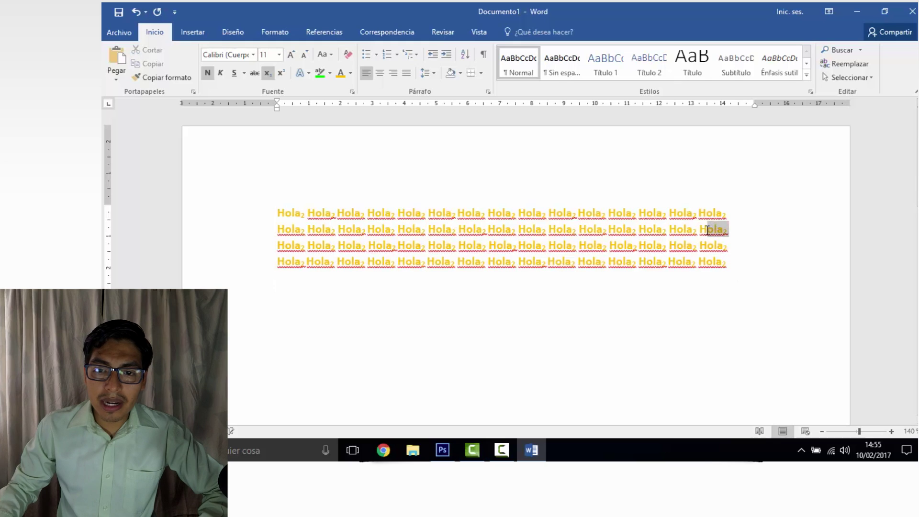
{"action": "key", "text": "Delete"}
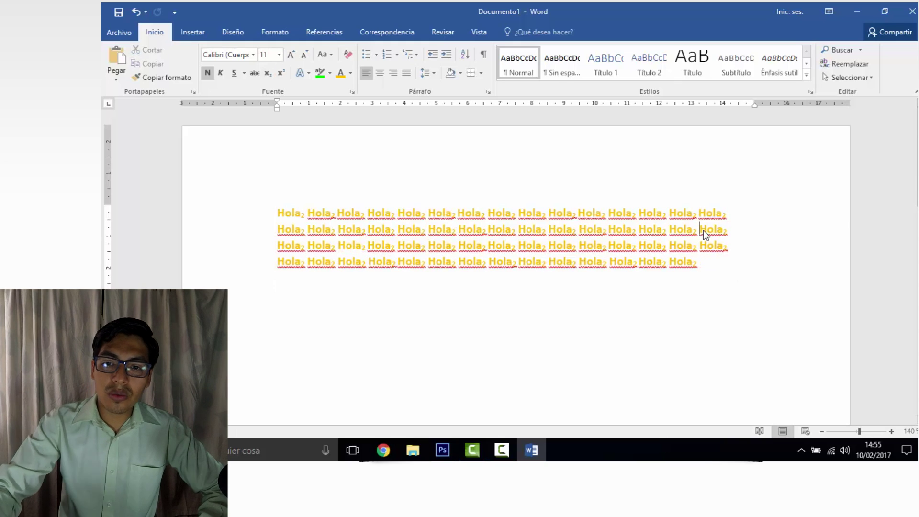
{"action": "left_click", "coordinate": [768, 302]}
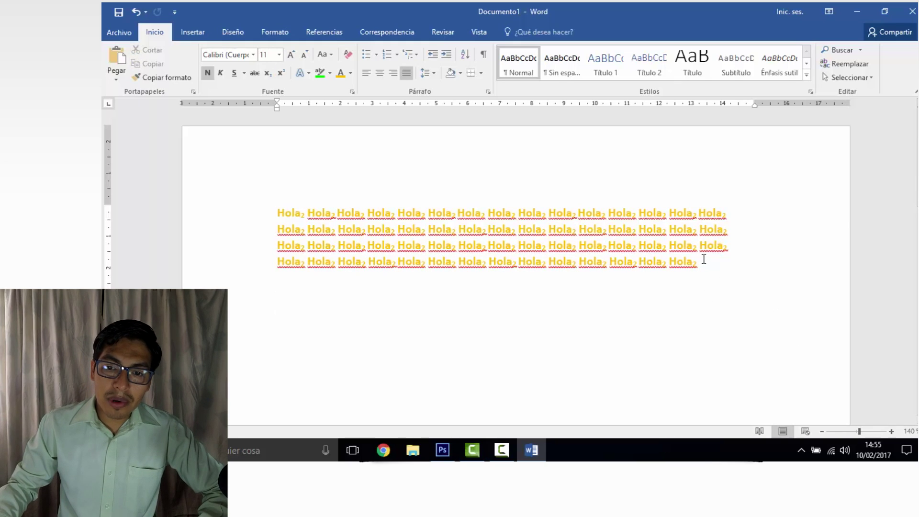
{"action": "left_click", "coordinate": [703, 260]}
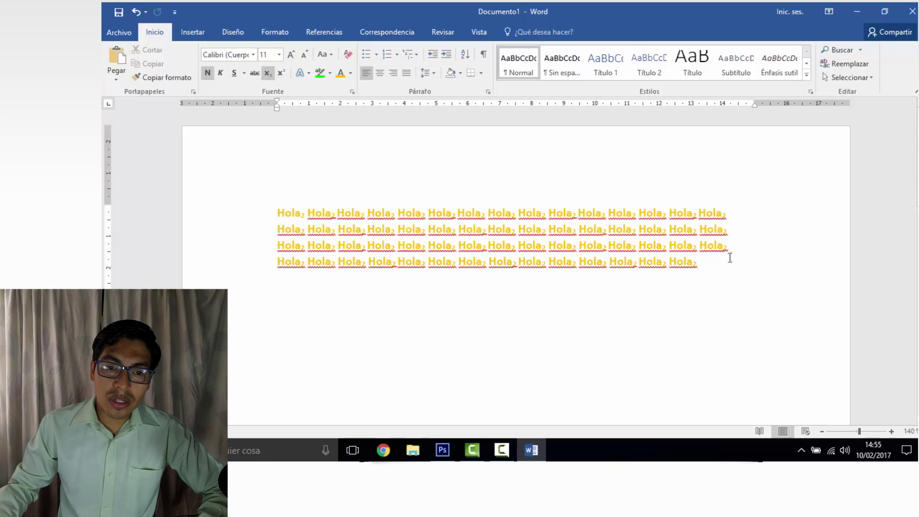
{"action": "left_click", "coordinate": [407, 73]}
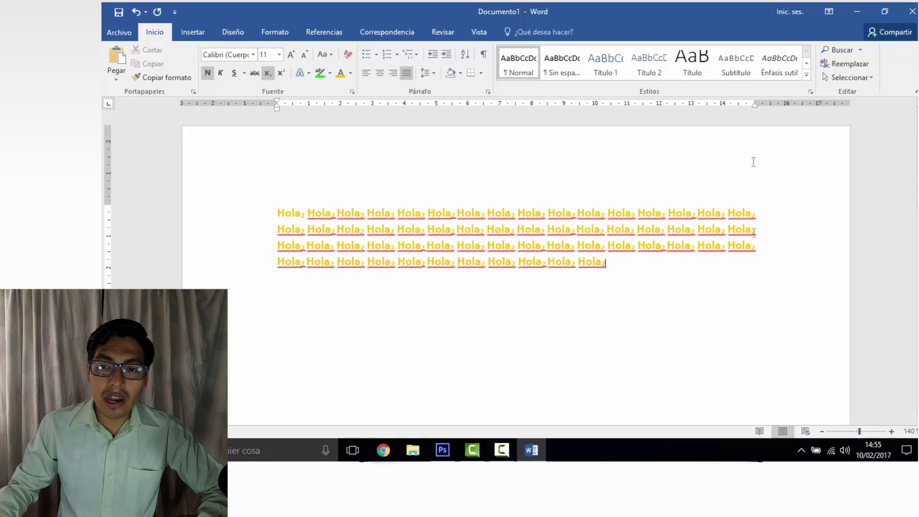
Delete all the pasted "Hola2" copies after the first word, along with the blank line below it
{"action": "left_click_drag", "start_coordinate": [622, 260], "coordinate": [310, 193]}
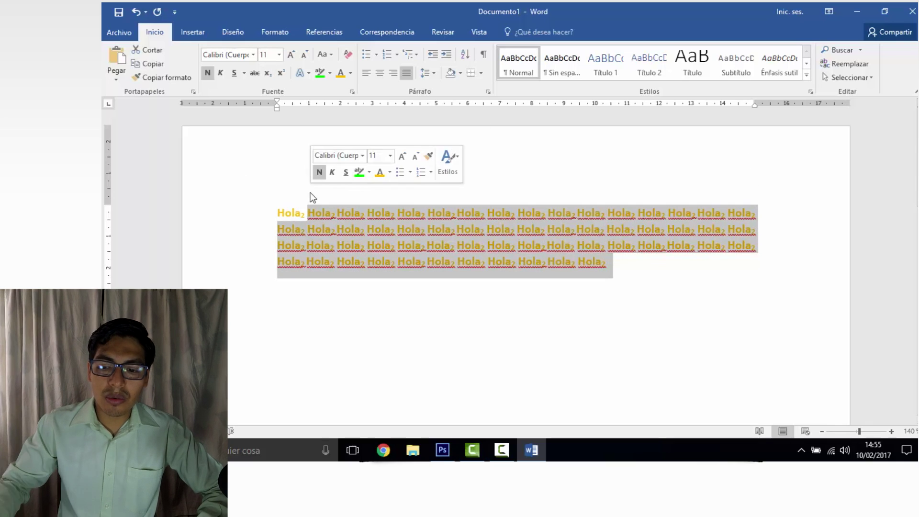
{"action": "key", "text": "Delete"}
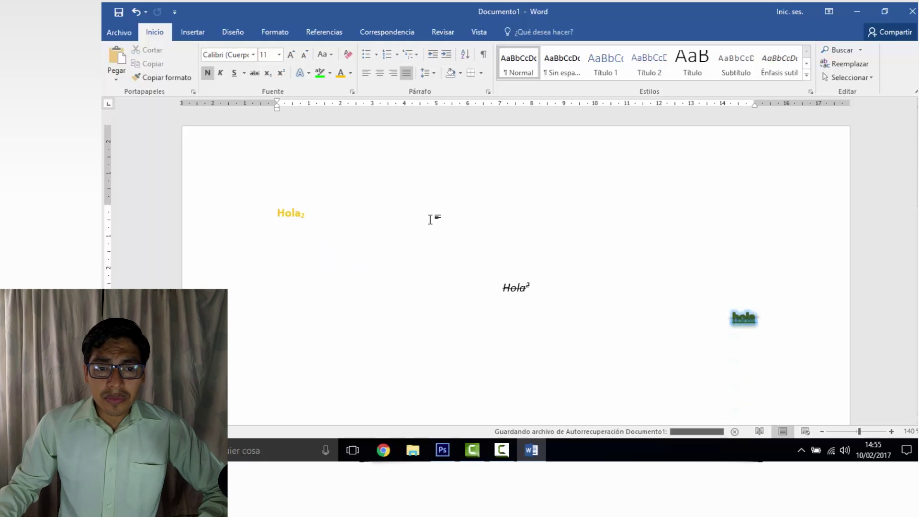
{"action": "key", "text": "Delete"}
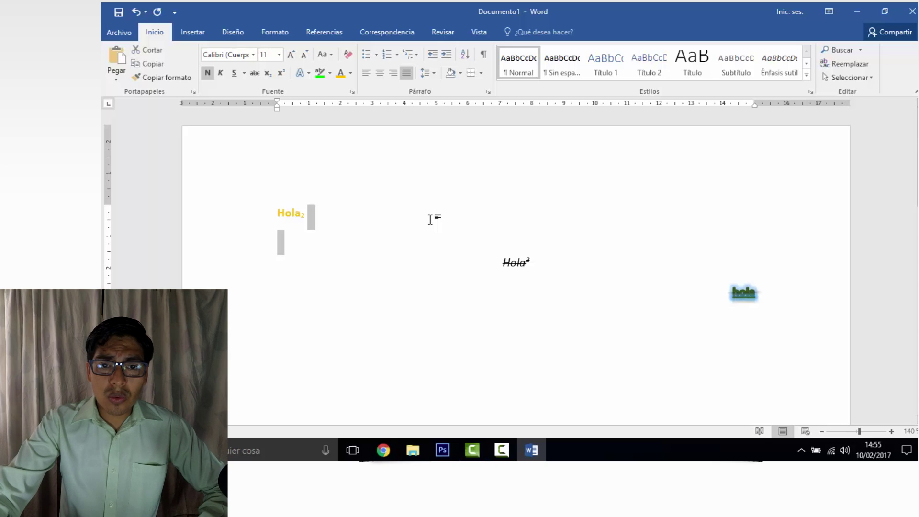
Delete the blank line below the yellow "Hola2" and left-align all the remaining lines of the document
{"action": "key", "text": "Delete"}
{"action": "key", "text": "ctrl+shift+End"}
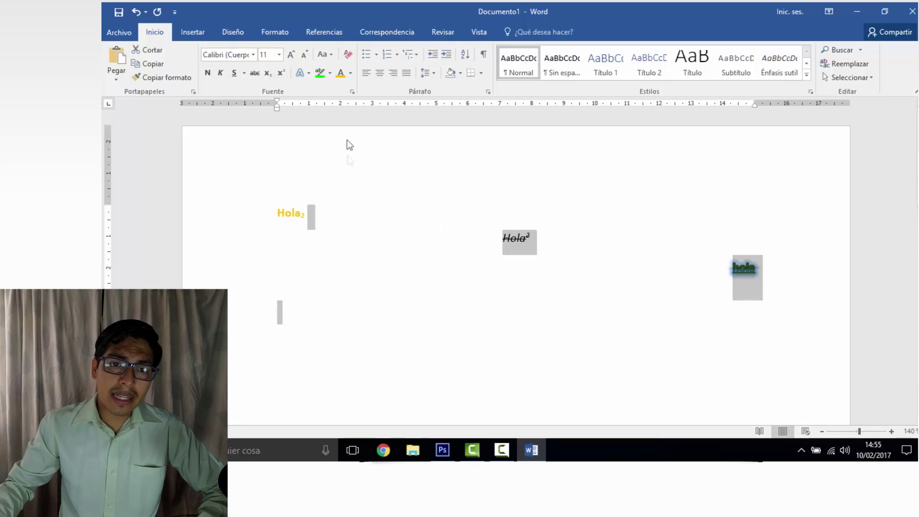
{"action": "left_click", "coordinate": [367, 74]}
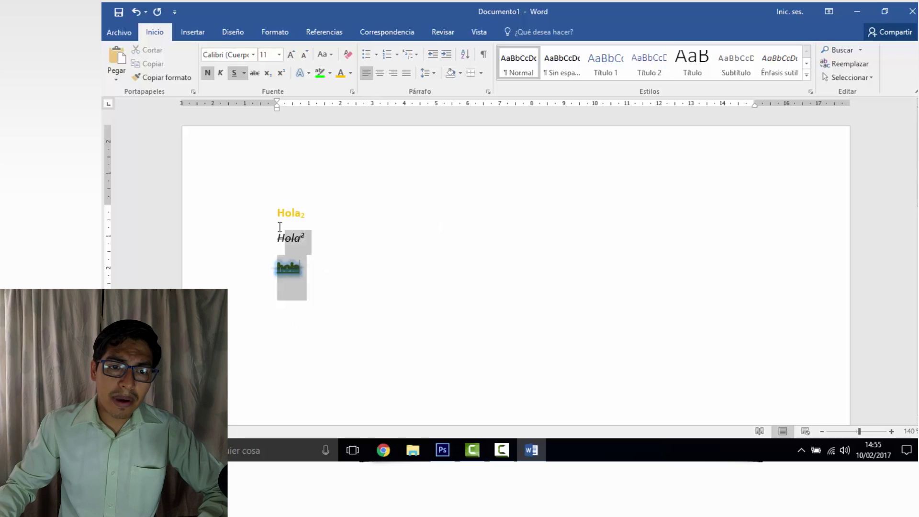
Examine the line spacing options and the shading color palette for the three "Hola" lines
{"action": "left_click", "coordinate": [308, 269]}
{"action": "left_click_drag", "start_coordinate": [308, 269], "coordinate": [252, 222]}
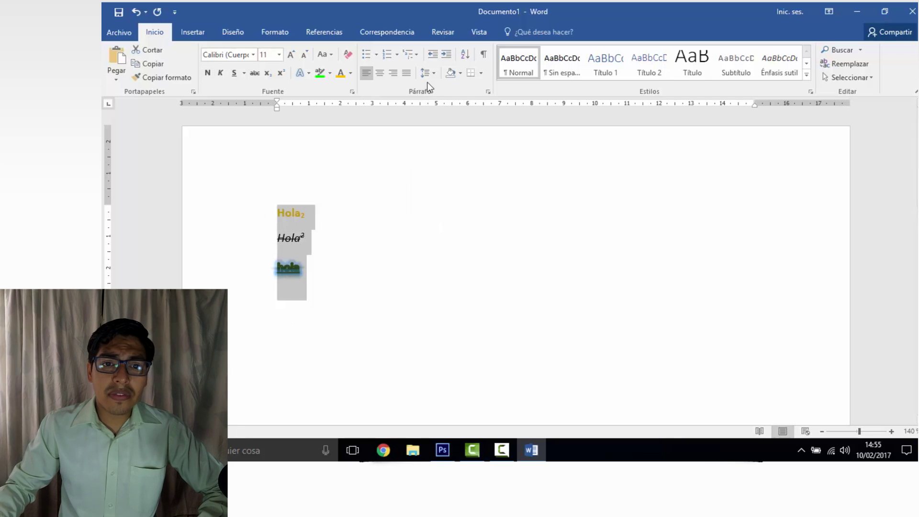
{"action": "left_click", "coordinate": [301, 214]}
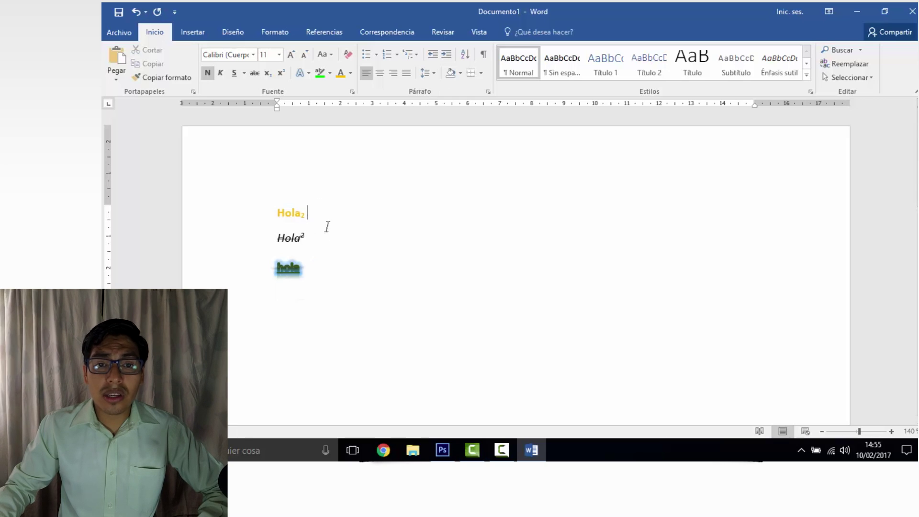
{"action": "left_click_drag", "start_coordinate": [318, 275], "coordinate": [265, 222]}
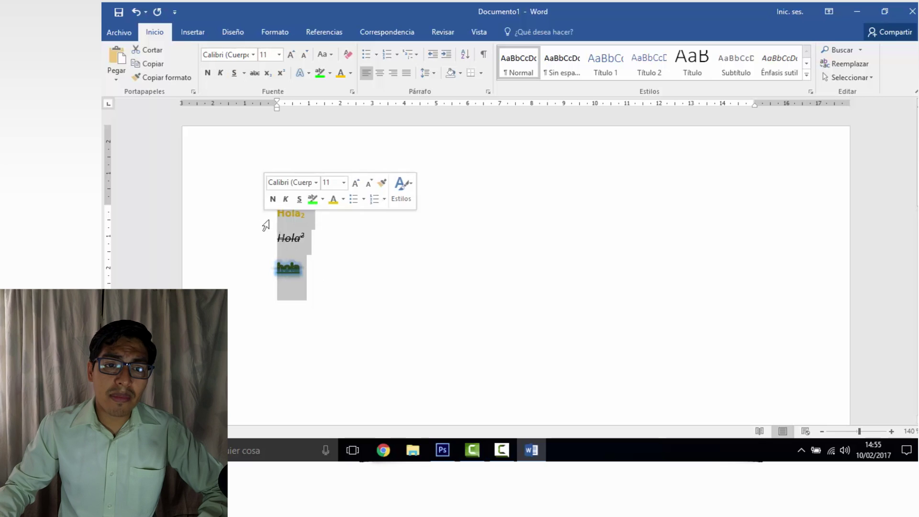
{"action": "left_click", "coordinate": [433, 72]}
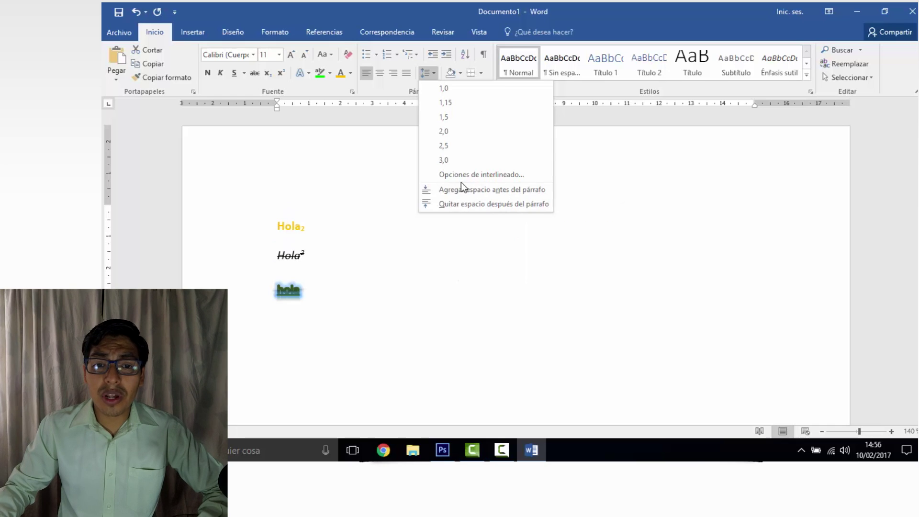
{"action": "left_click", "coordinate": [461, 73]}
{"action": "left_click", "coordinate": [460, 74]}
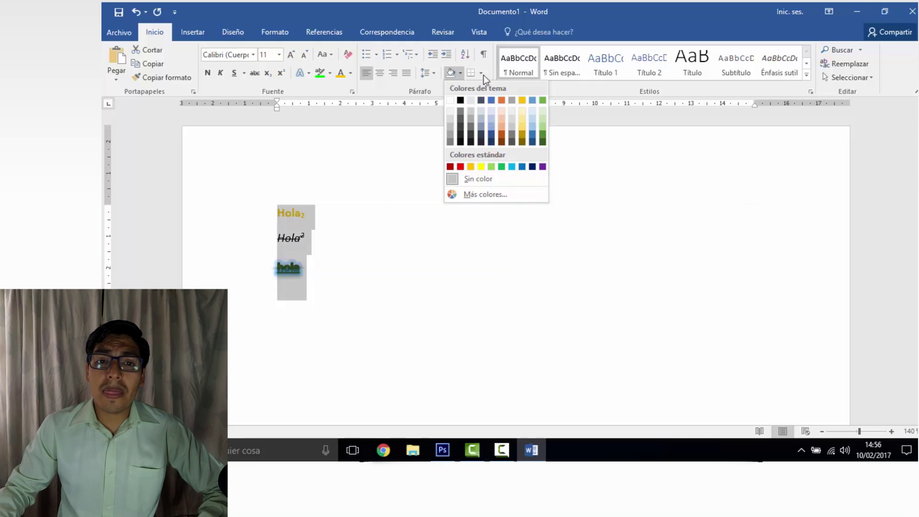
{"action": "left_click", "coordinate": [341, 208]}
{"action": "left_click", "coordinate": [337, 213]}
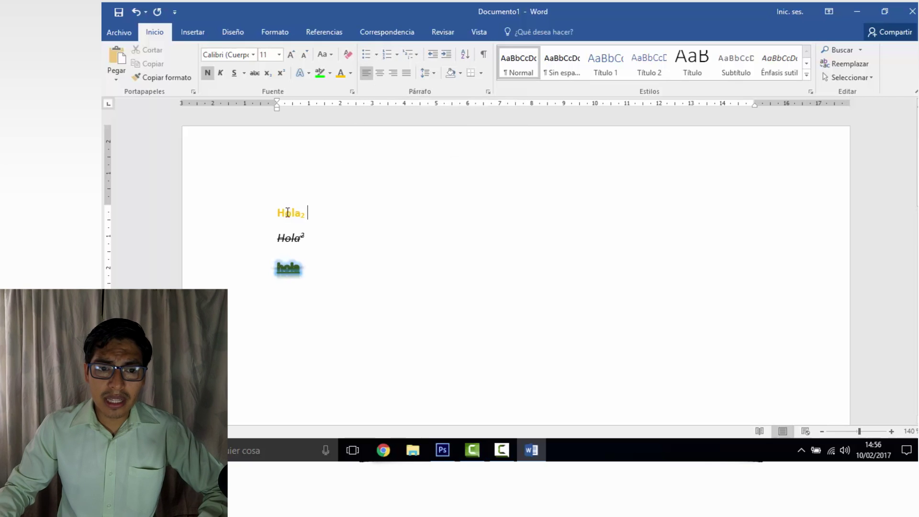
Apply round bullets to all the lines and view the bullet library and the new bullet definition settings
{"action": "key", "text": "ctrl+a"}
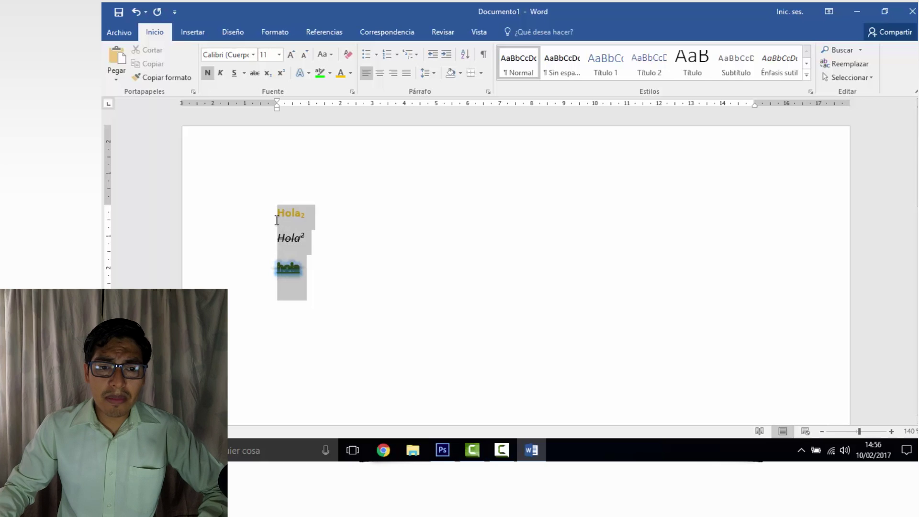
{"action": "left_click", "coordinate": [366, 57]}
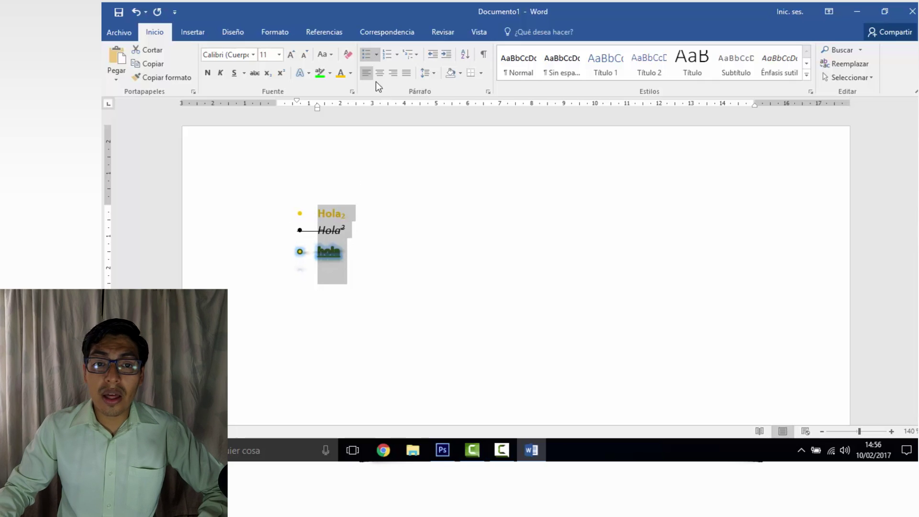
{"action": "left_click", "coordinate": [378, 52]}
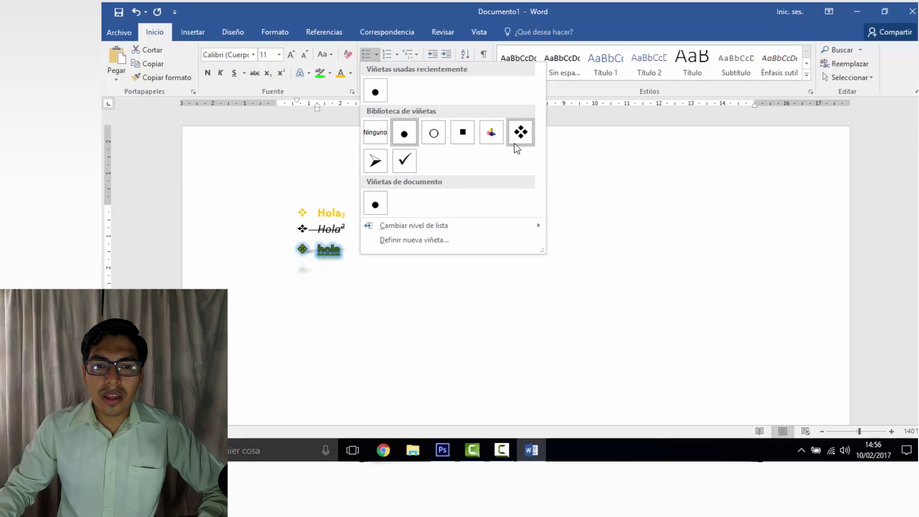
{"action": "left_click", "coordinate": [455, 241]}
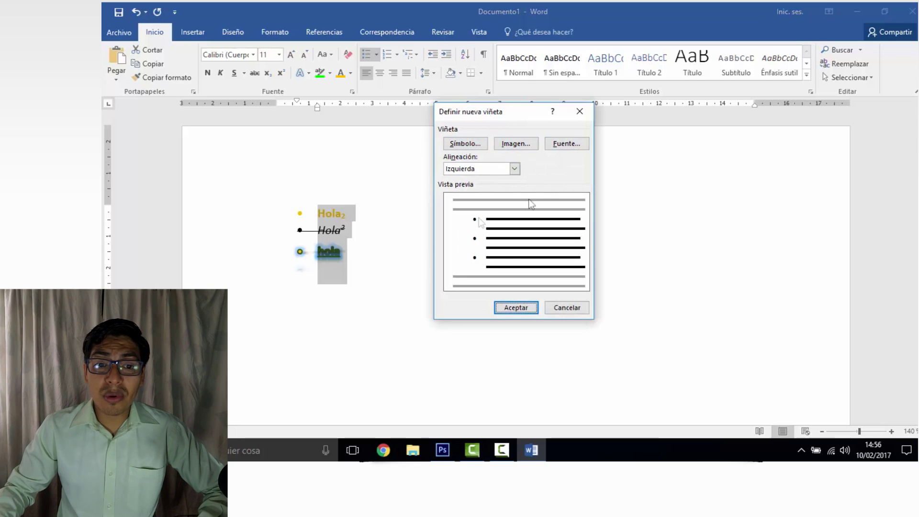
{"action": "left_click", "coordinate": [582, 110]}
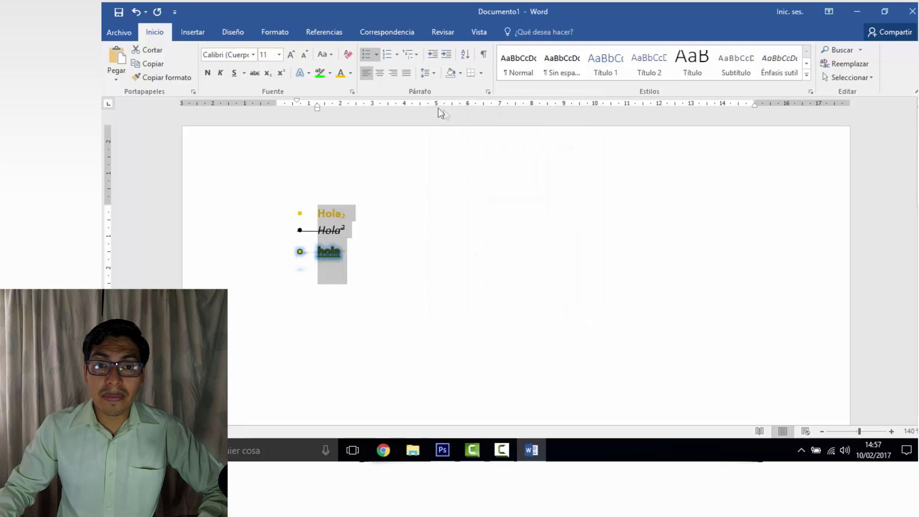
Examine the numbering library formats and the available list levels for the bulleted lines
{"action": "left_click", "coordinate": [397, 56]}
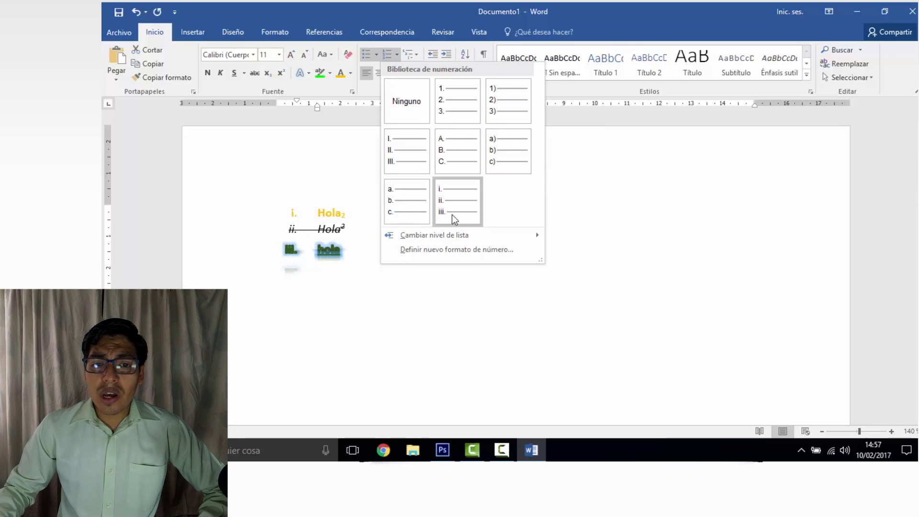
{"action": "mouse_move", "coordinate": [453, 233]}
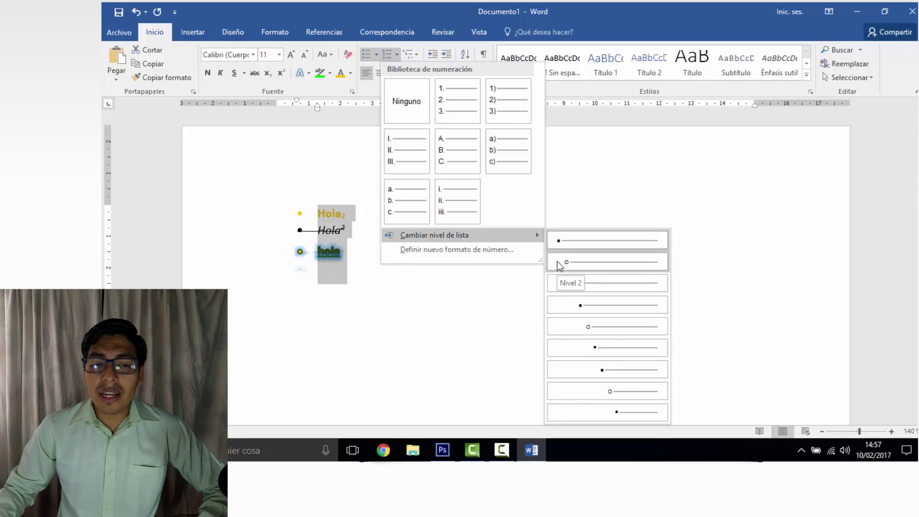
{"action": "left_click", "coordinate": [328, 271]}
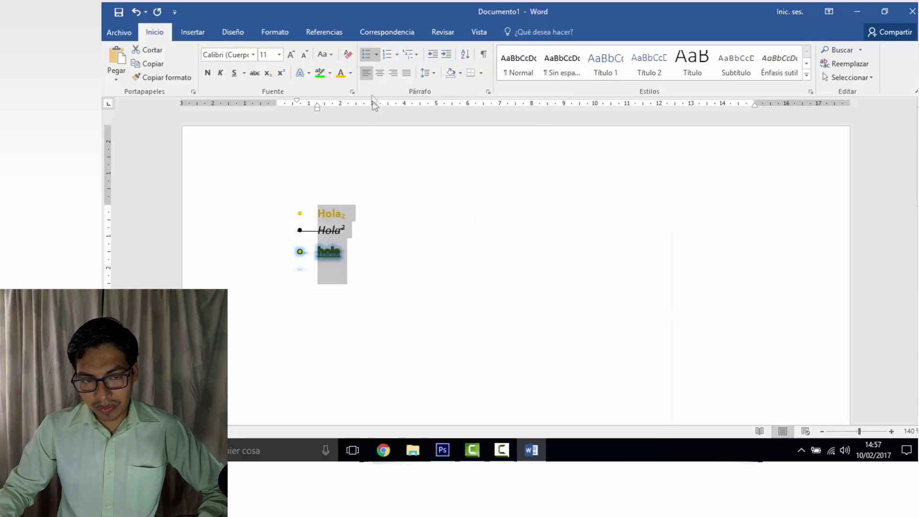
Replace the bullets on all the lines with a), b), c) numbering
{"action": "left_click", "coordinate": [368, 52]}
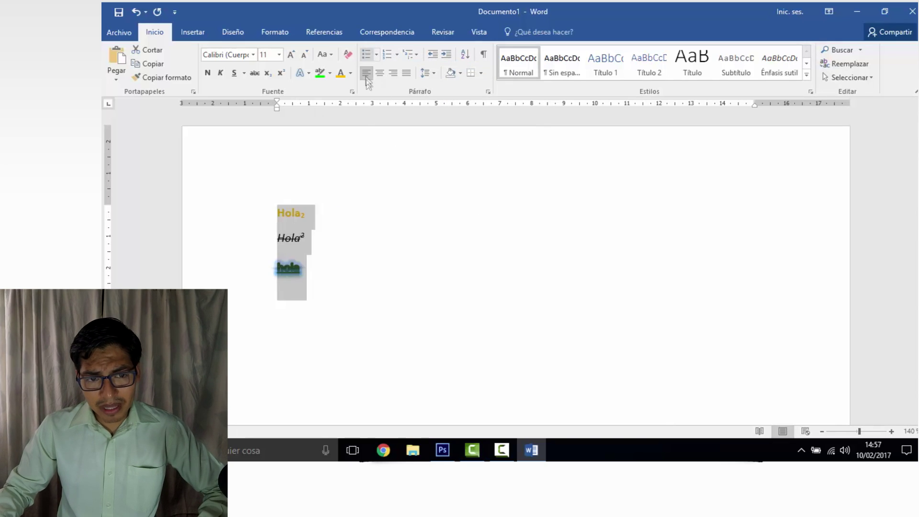
{"action": "left_click", "coordinate": [396, 54]}
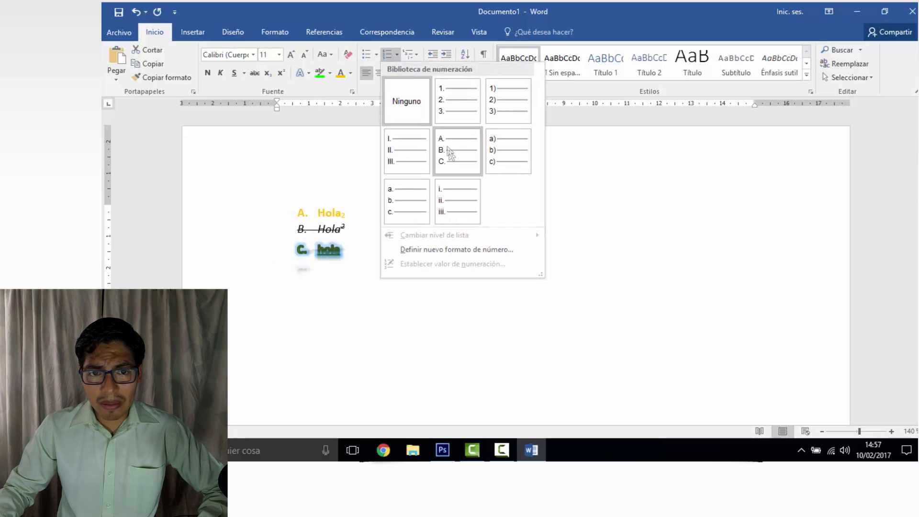
{"action": "left_click", "coordinate": [521, 151]}
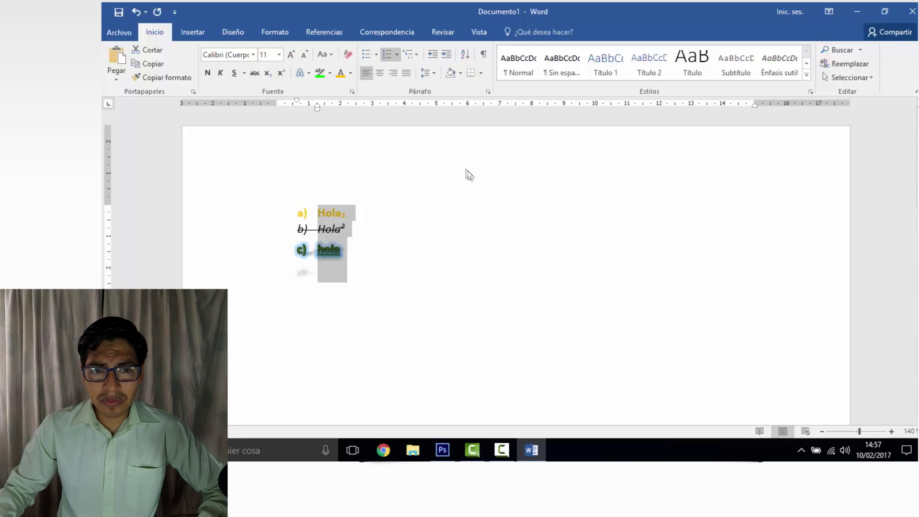
{"action": "left_click", "coordinate": [376, 207]}
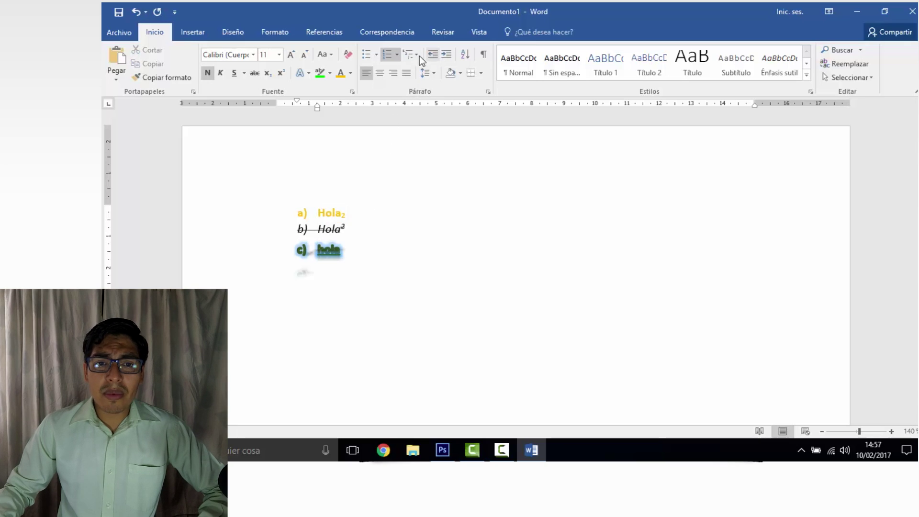
Demote the second list item one level beneath the first and remove its strikethrough
{"action": "left_click", "coordinate": [364, 225]}
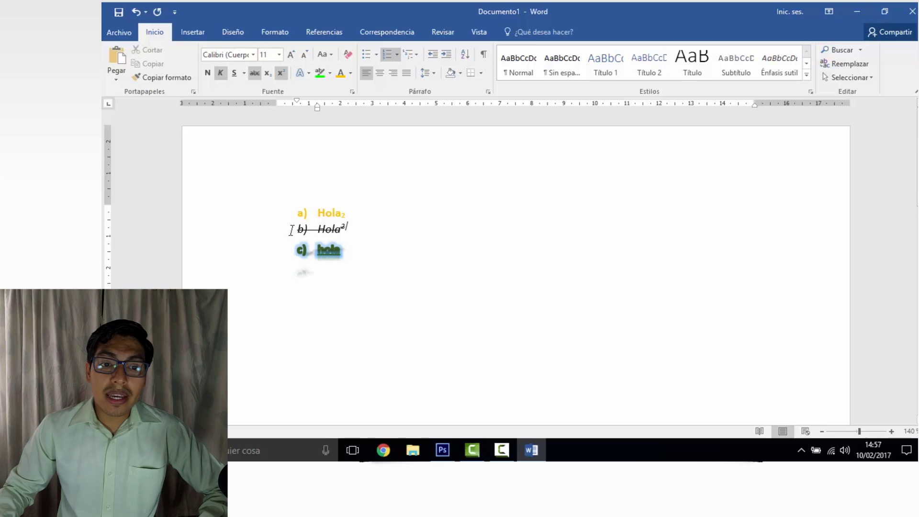
{"action": "left_click_drag", "start_coordinate": [317, 229], "coordinate": [353, 229]}
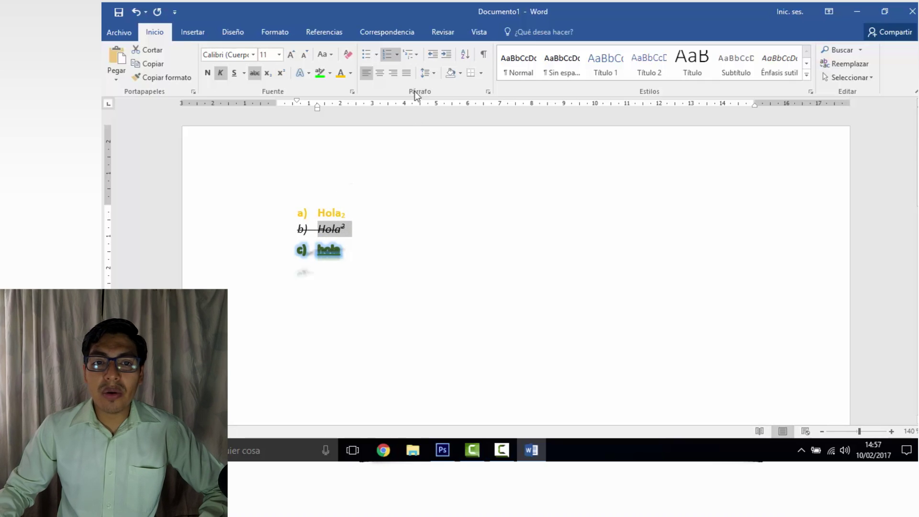
{"action": "left_click", "coordinate": [446, 57]}
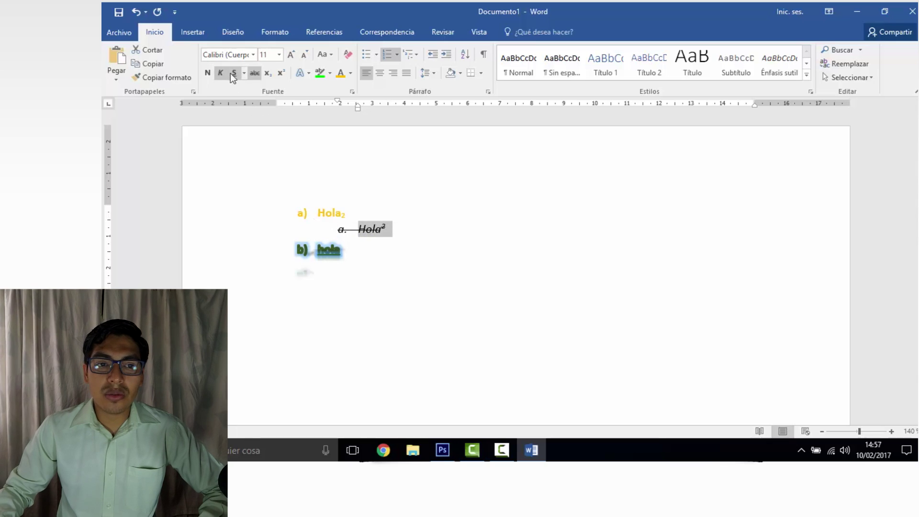
{"action": "left_click", "coordinate": [255, 72]}
{"action": "left_click", "coordinate": [369, 250]}
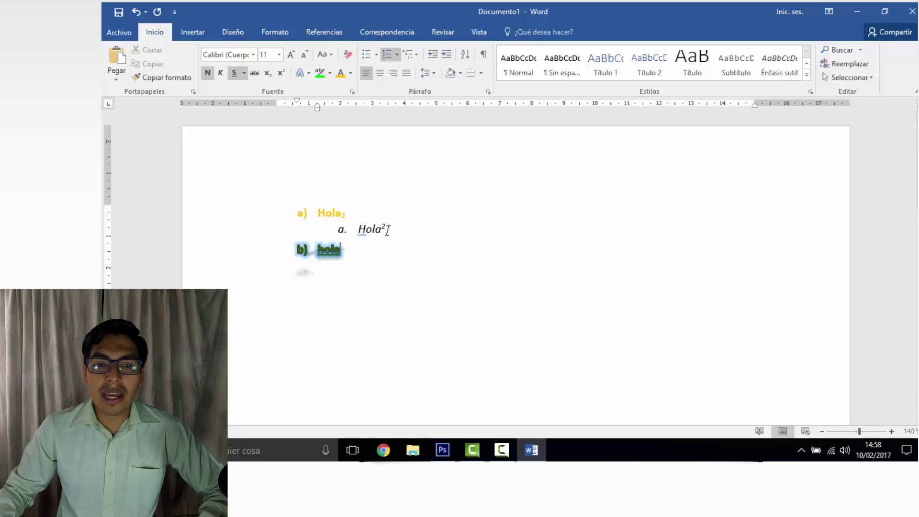
Select the list label of the second-level "Hola2" item and indent that level slightly further
{"action": "double_click", "coordinate": [366, 229]}
{"action": "left_click_drag", "start_coordinate": [318, 213], "coordinate": [341, 214]}
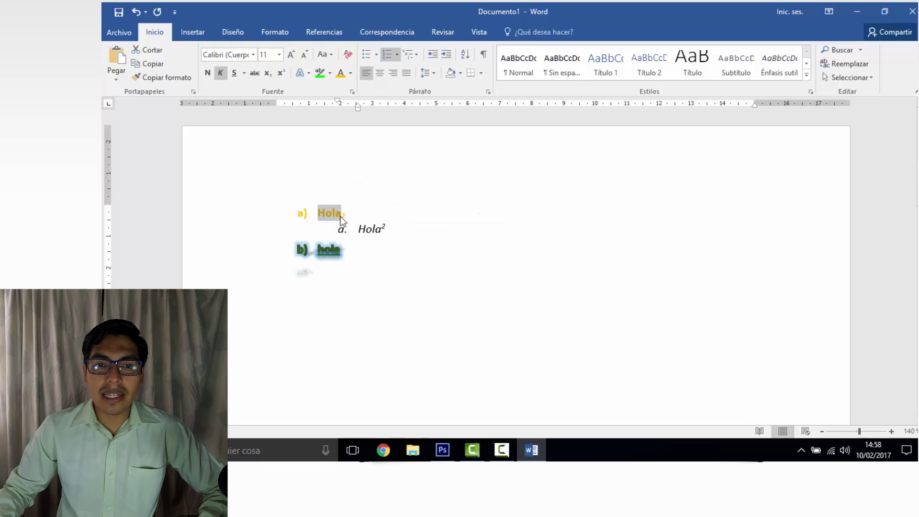
{"action": "left_click", "coordinate": [360, 231]}
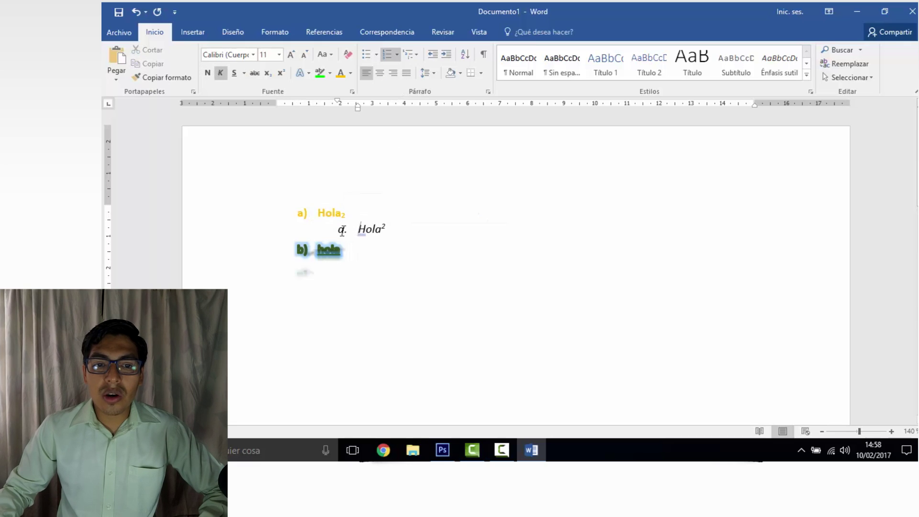
{"action": "left_click", "coordinate": [340, 228]}
{"action": "key", "text": "Tab"}
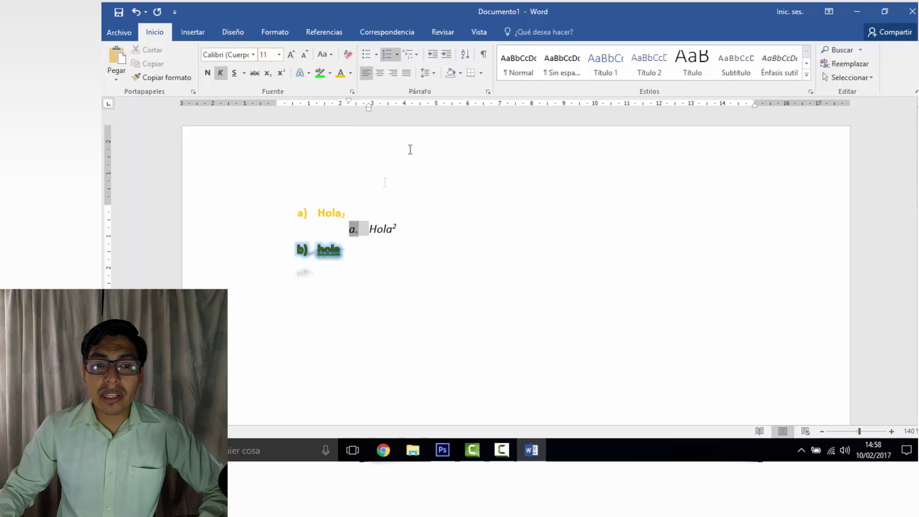
Compare the multilevel list formats and apply the 1), a), i) format to the list
{"action": "left_click", "coordinate": [417, 54]}
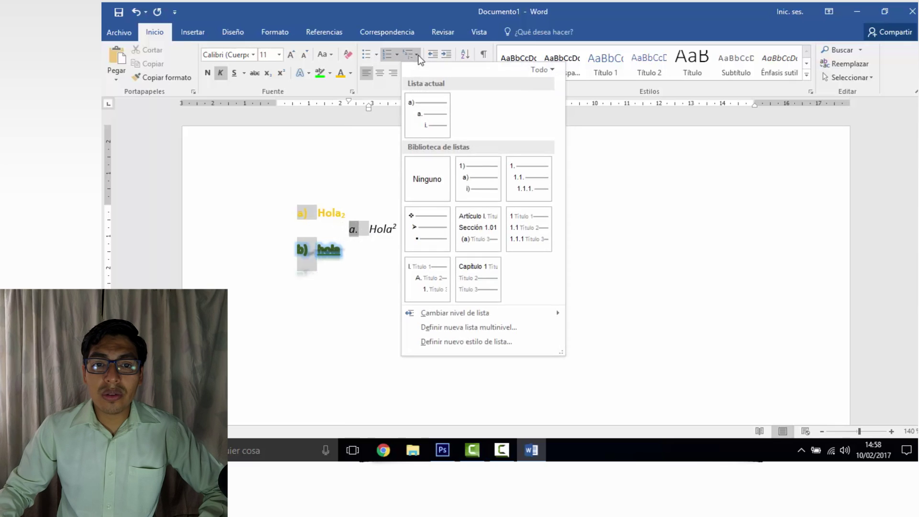
{"action": "mouse_move", "coordinate": [519, 190]}
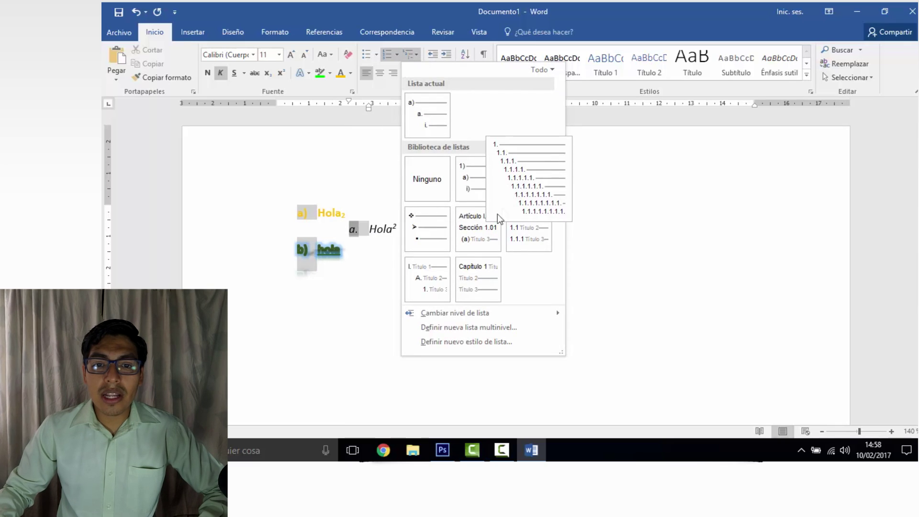
{"action": "mouse_move", "coordinate": [468, 182]}
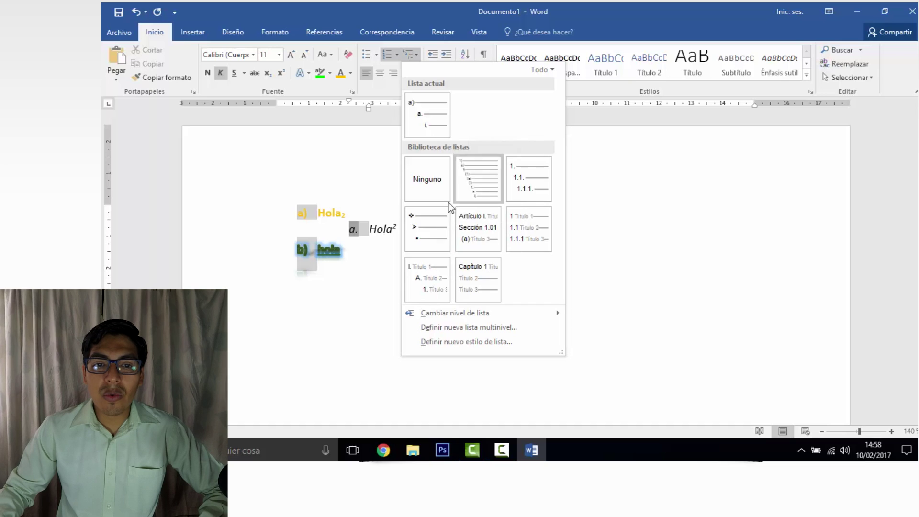
{"action": "mouse_move", "coordinate": [534, 233]}
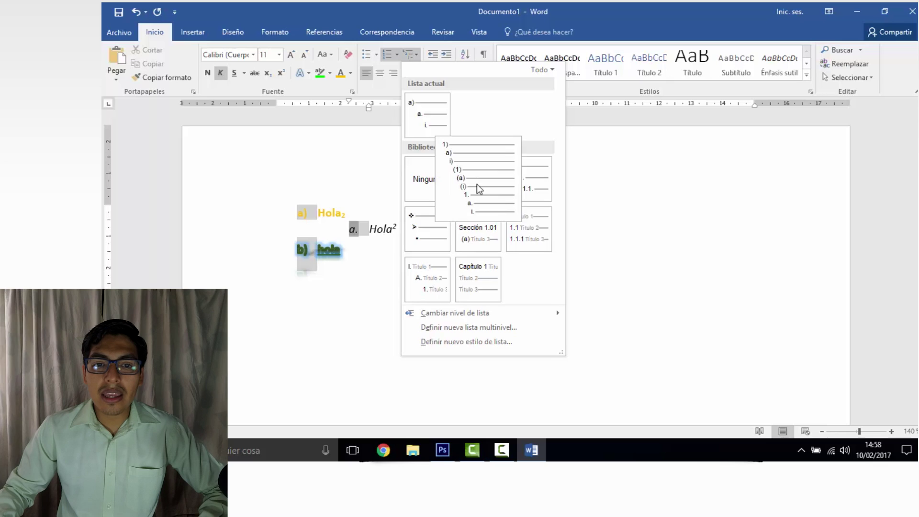
{"action": "key", "text": "Escape"}
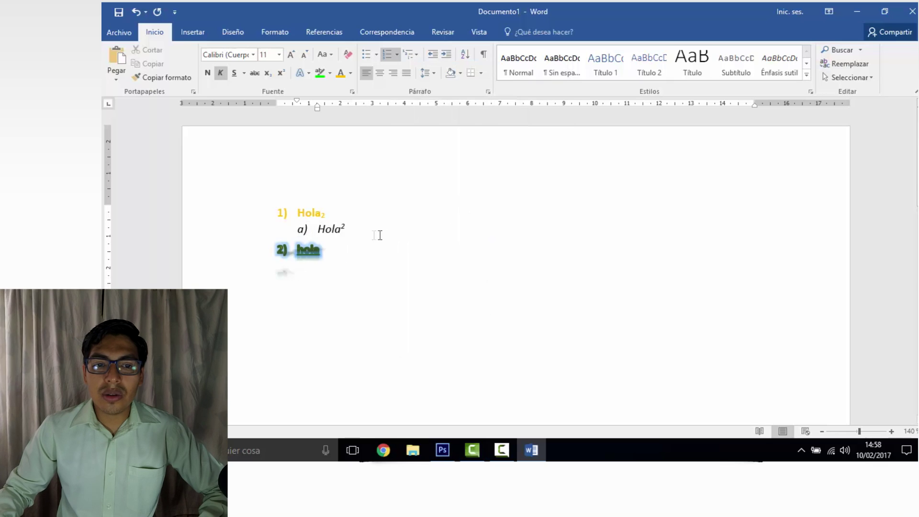
Apply the 1., 1.1., 1.1.1. multilevel format to the list
{"action": "left_click_drag", "start_coordinate": [297, 213], "coordinate": [349, 230]}
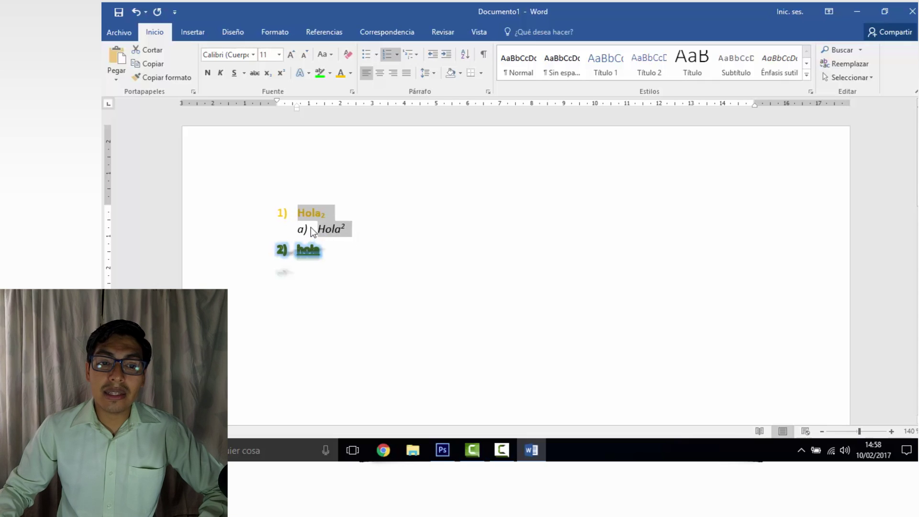
{"action": "left_click", "coordinate": [416, 53]}
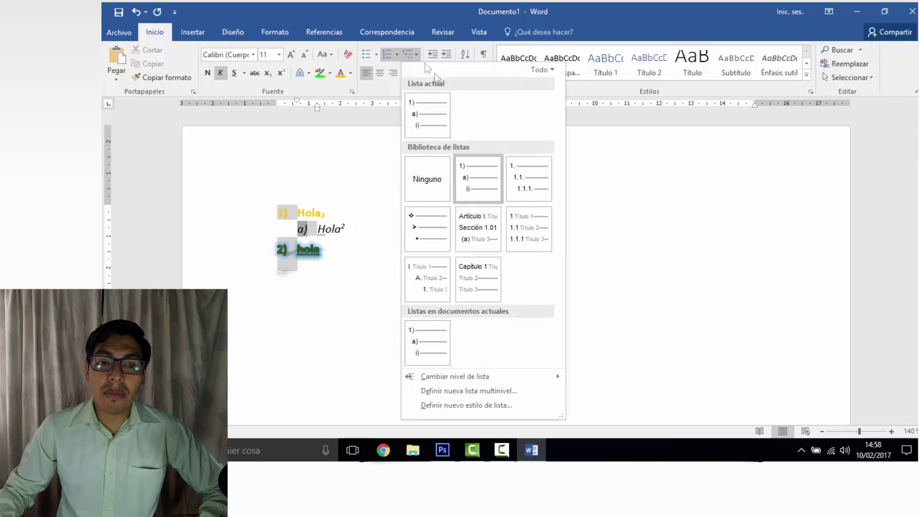
{"action": "left_click", "coordinate": [512, 185]}
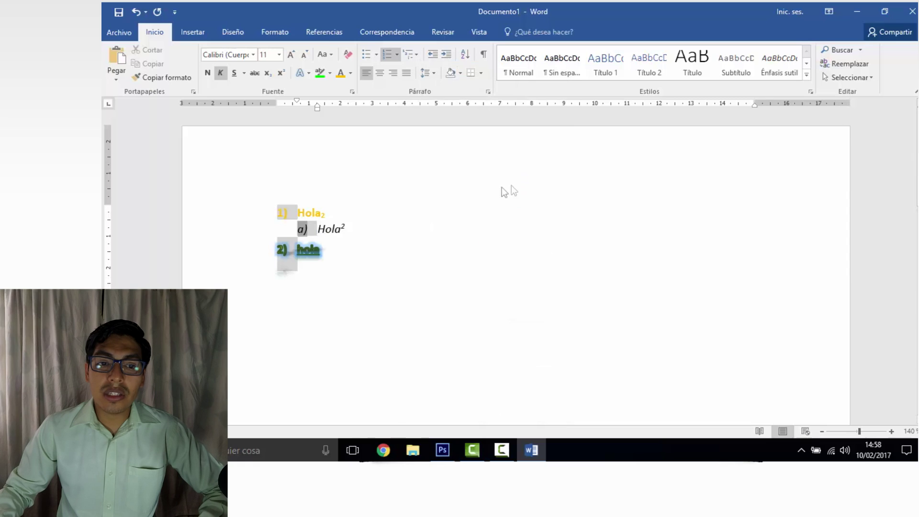
Indent the second-level "Hola²" item one step further, then return it to the first level of the list
{"action": "left_click", "coordinate": [312, 230]}
{"action": "key", "text": "Tab"}
{"action": "left_click", "coordinate": [390, 228]}
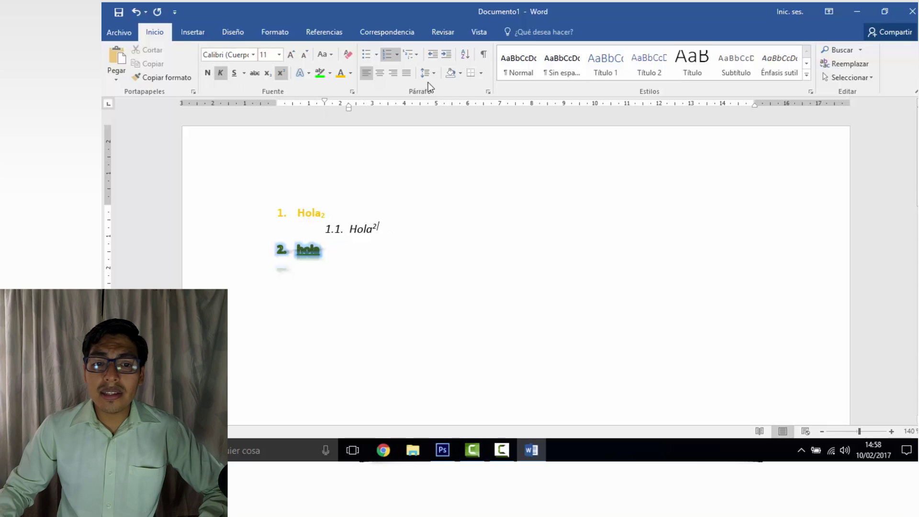
{"action": "left_click", "coordinate": [433, 53]}
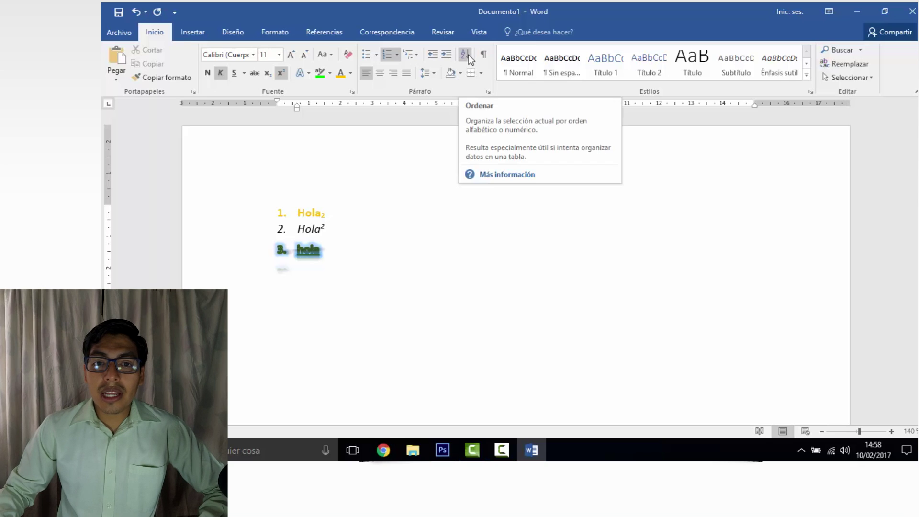
Sort the three list items as paragraphs by text in descending order, without a header row
{"action": "left_click_drag", "start_coordinate": [335, 270], "coordinate": [304, 195]}
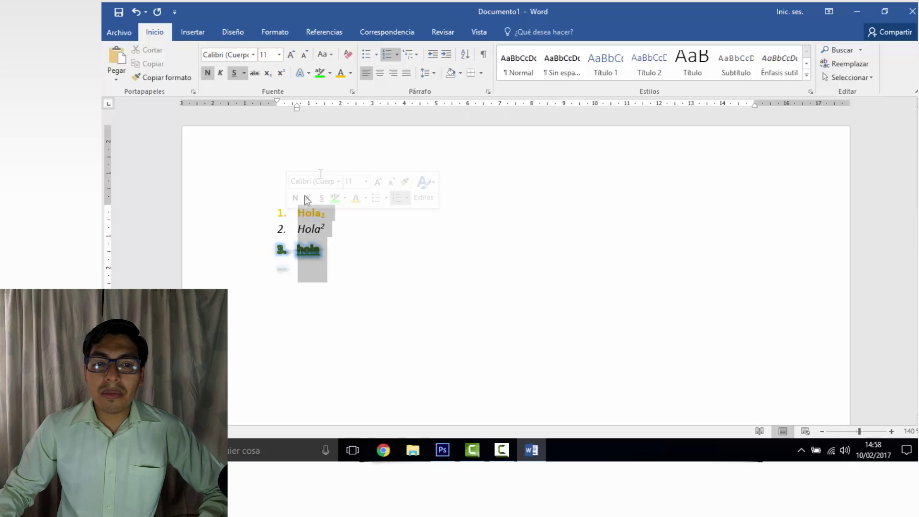
{"action": "left_click", "coordinate": [463, 55]}
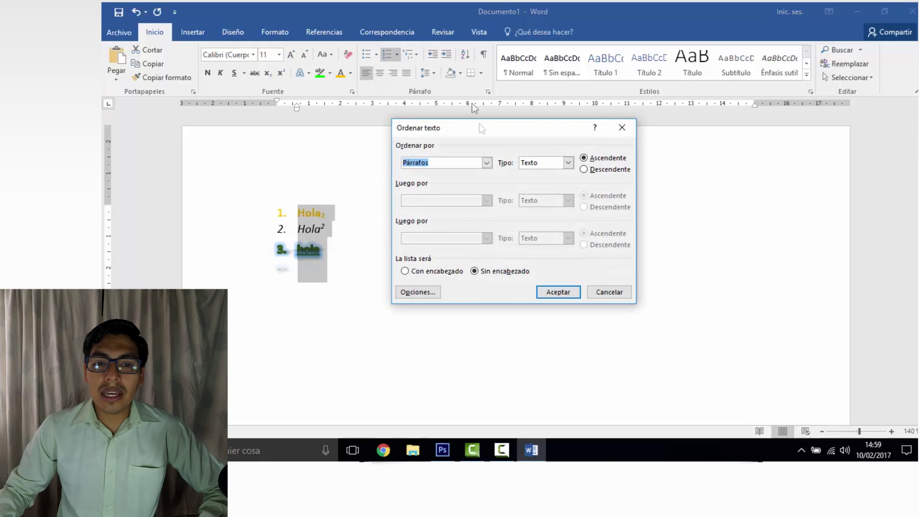
{"action": "left_click", "coordinate": [584, 170]}
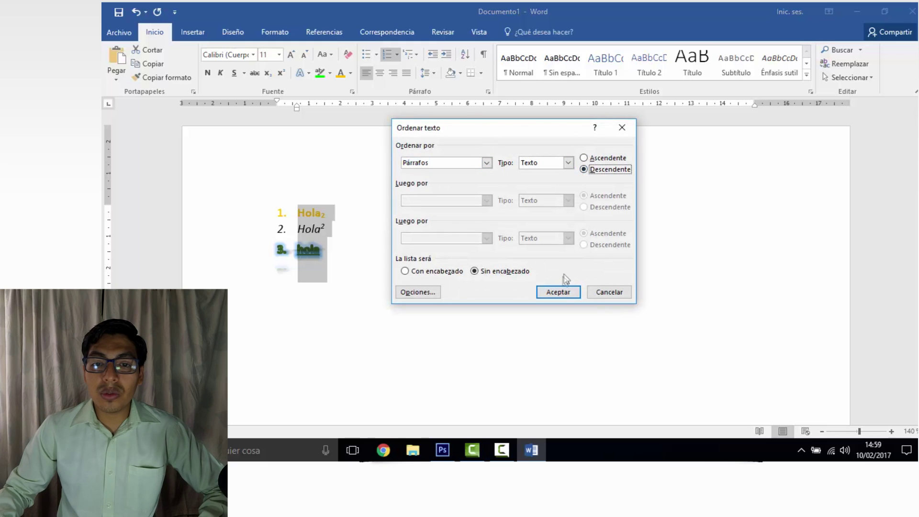
{"action": "left_click", "coordinate": [557, 292]}
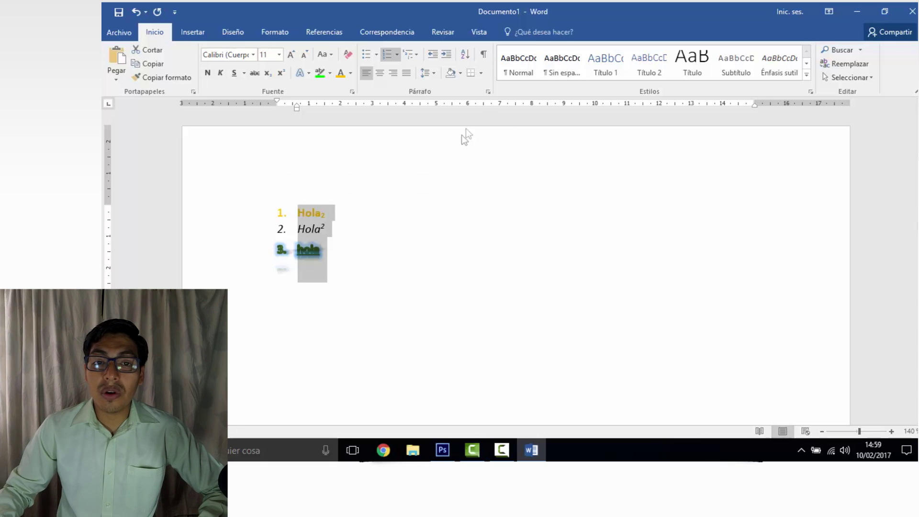
Insert two blank unnumbered lines between the first and second list items
{"action": "left_click", "coordinate": [340, 216]}
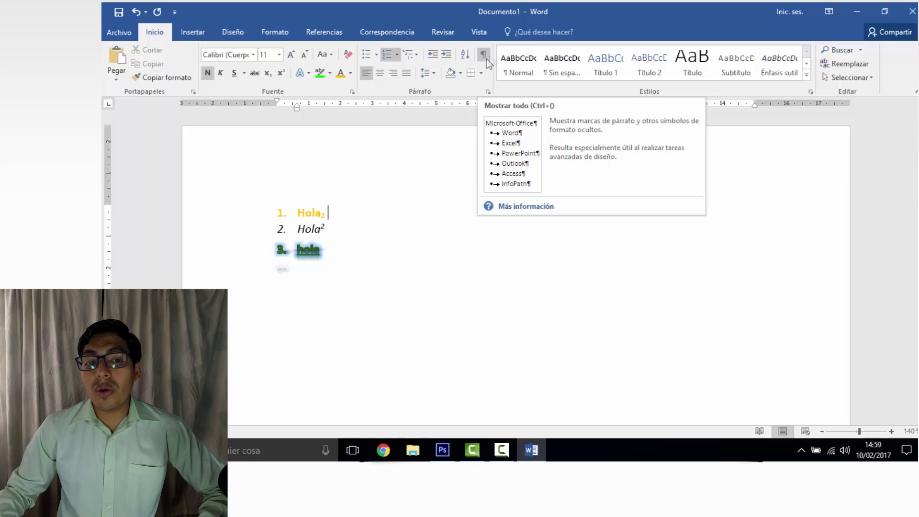
{"action": "key", "text": "Return"}
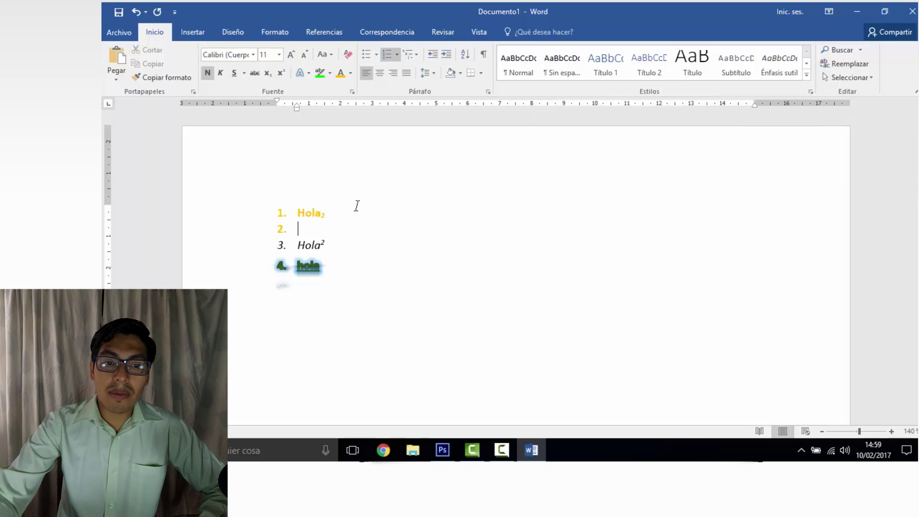
{"action": "key", "text": "BackSpace"}
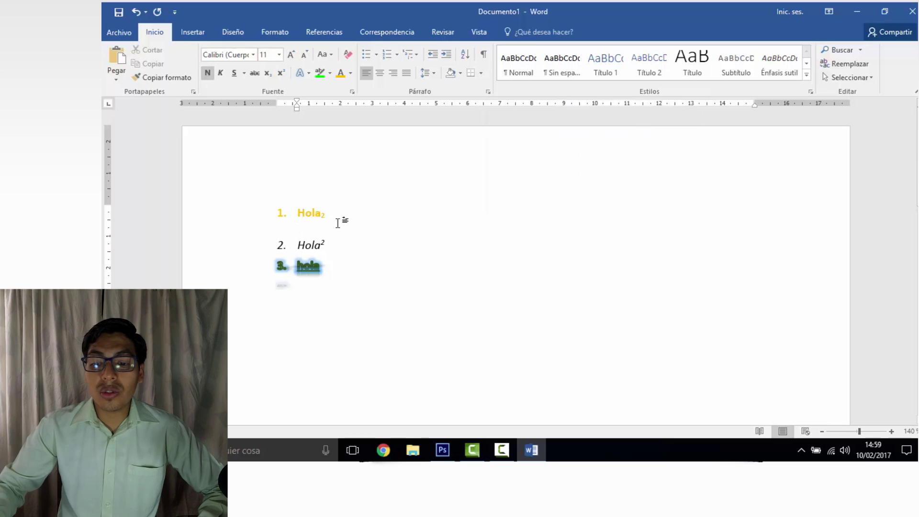
{"action": "key", "text": "Return"}
{"action": "key", "text": "Up"}
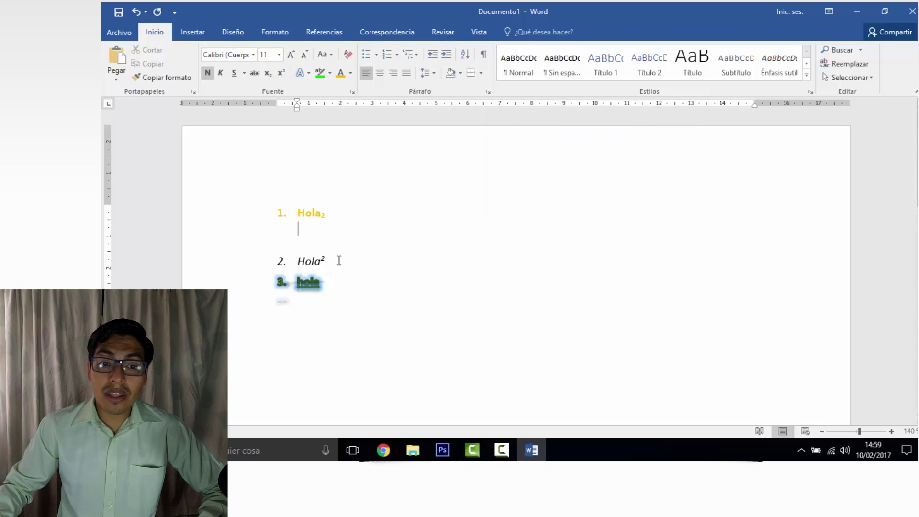
{"action": "left_click", "coordinate": [326, 272]}
{"action": "left_click", "coordinate": [309, 237]}
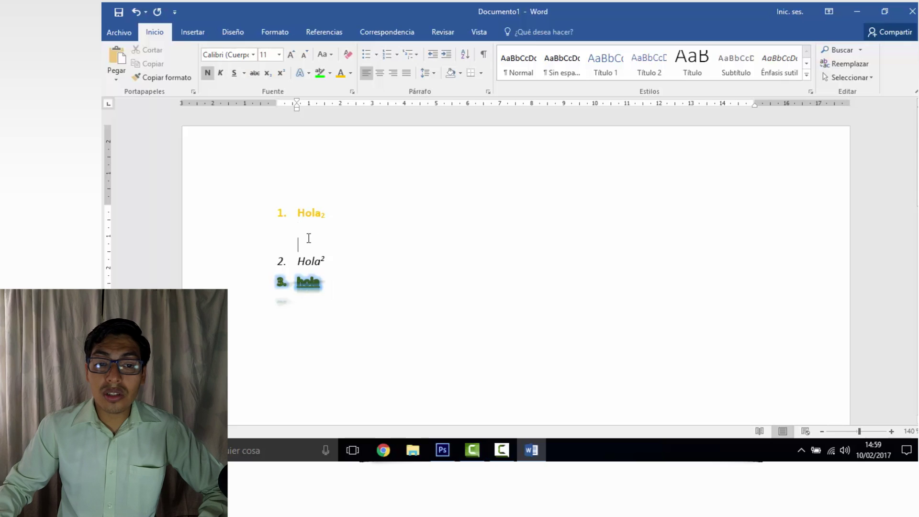
Show the hidden formatting marks and add two blank unnumbered paragraphs after the second list item
{"action": "left_click", "coordinate": [484, 55]}
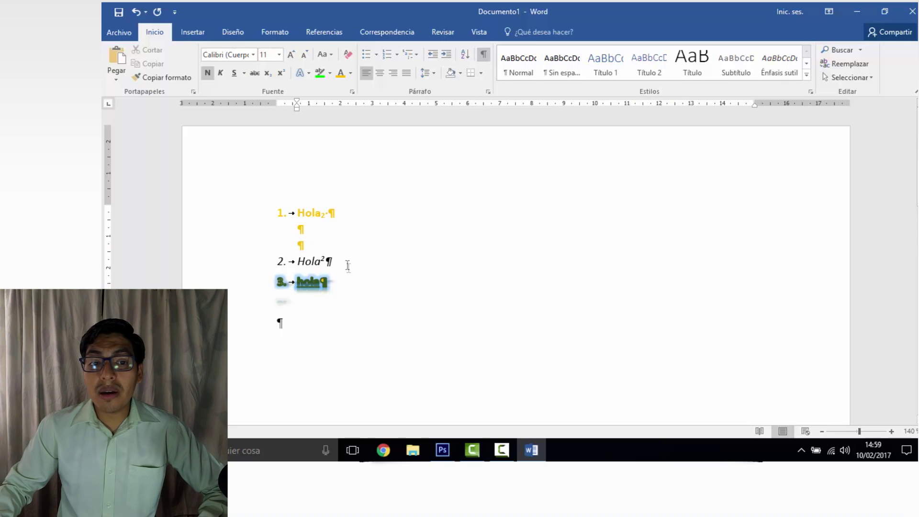
{"action": "left_click", "coordinate": [349, 267]}
{"action": "key", "text": "Return"}
{"action": "key", "text": "Return"}
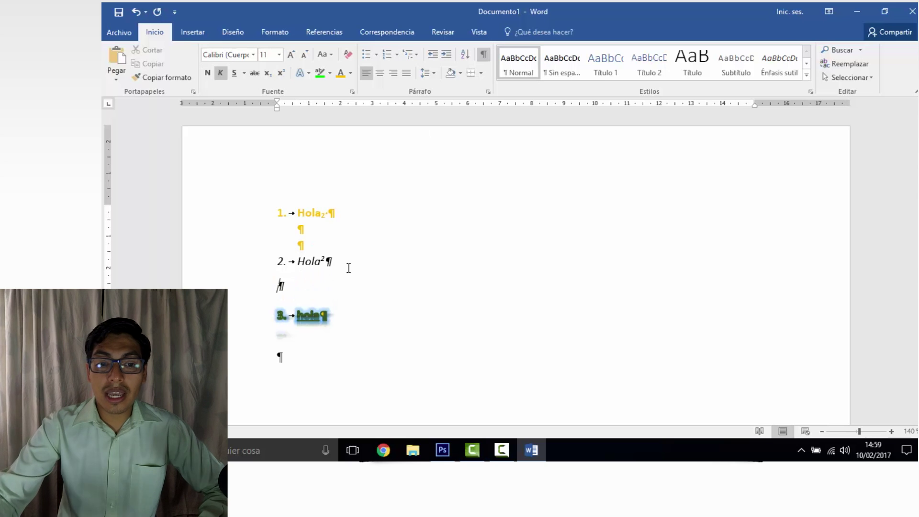
{"action": "key", "text": "Return"}
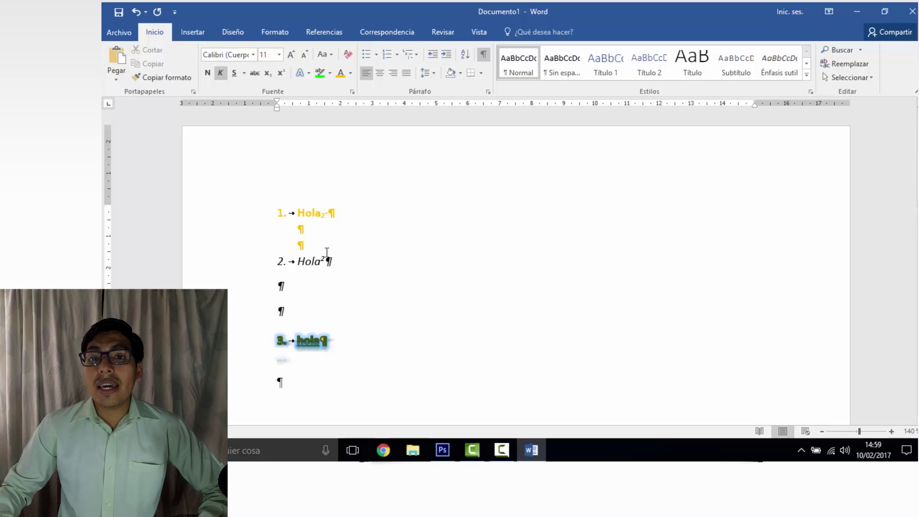
Examine the paragraph marks of the blank lines below the first and second list items
{"action": "left_click_drag", "start_coordinate": [286, 229], "coordinate": [314, 242]}
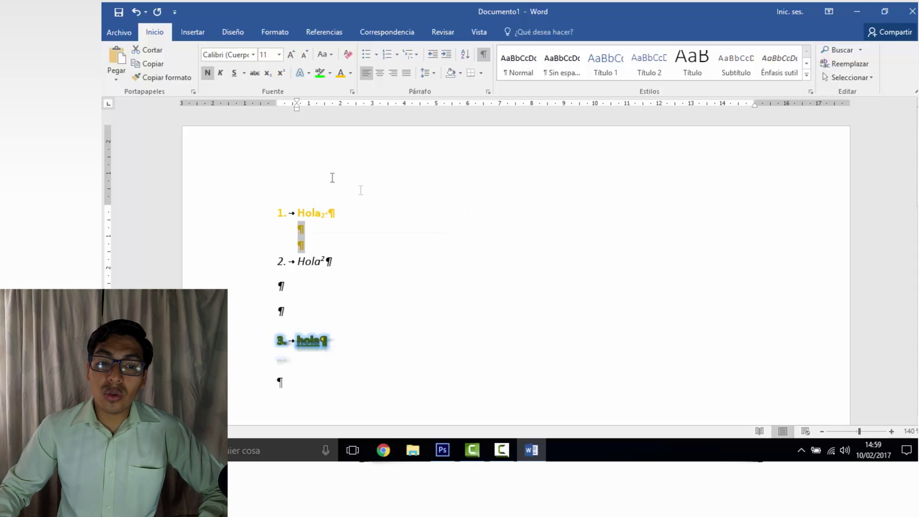
{"action": "left_click_drag", "start_coordinate": [293, 286], "coordinate": [282, 287]}
{"action": "left_click_drag", "start_coordinate": [300, 225], "coordinate": [312, 240]}
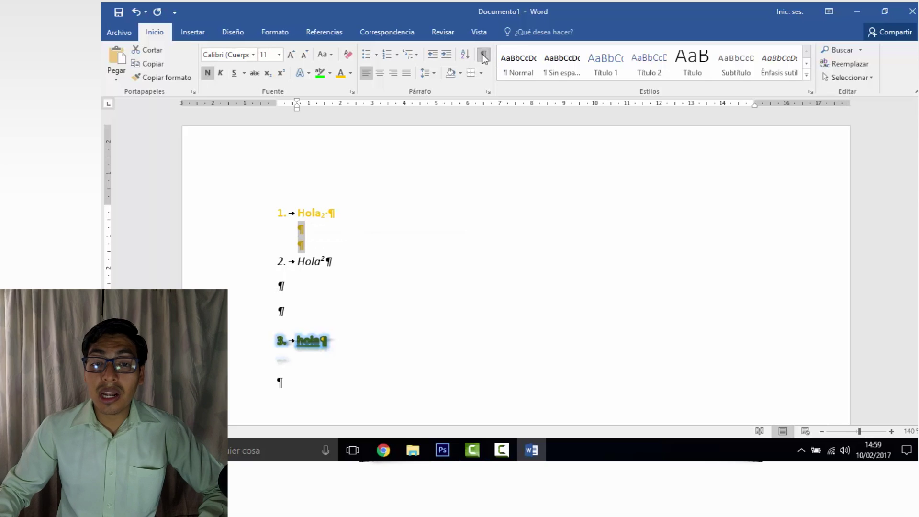
{"action": "left_click", "coordinate": [342, 221]}
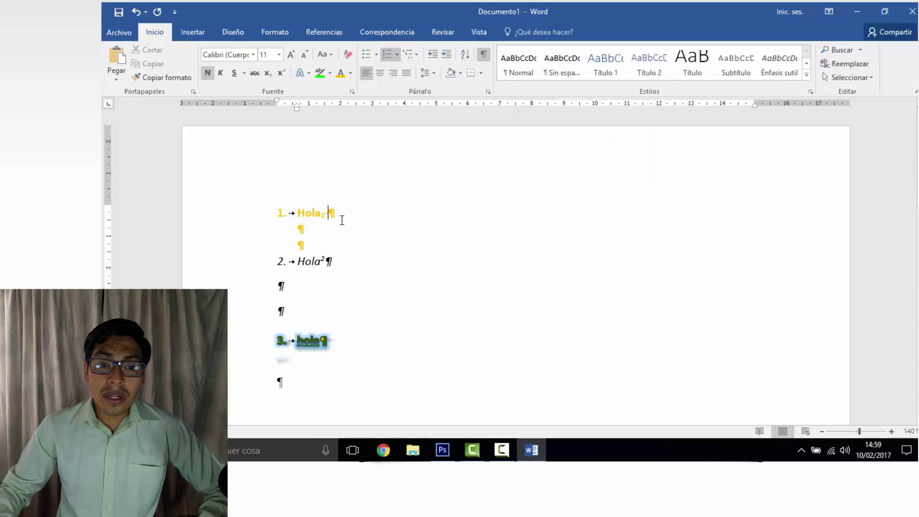
Select the first list item's text and review the available border options without applying any
{"action": "left_click", "coordinate": [482, 74]}
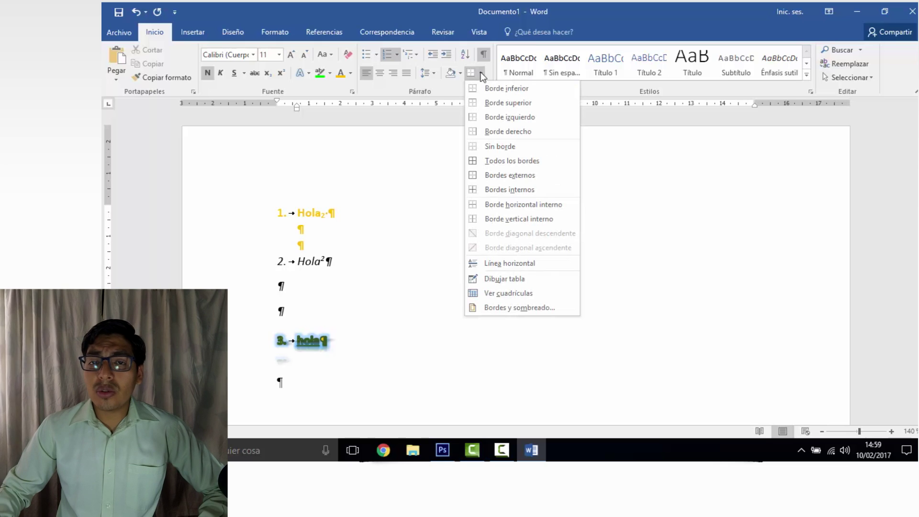
{"action": "left_click", "coordinate": [351, 228]}
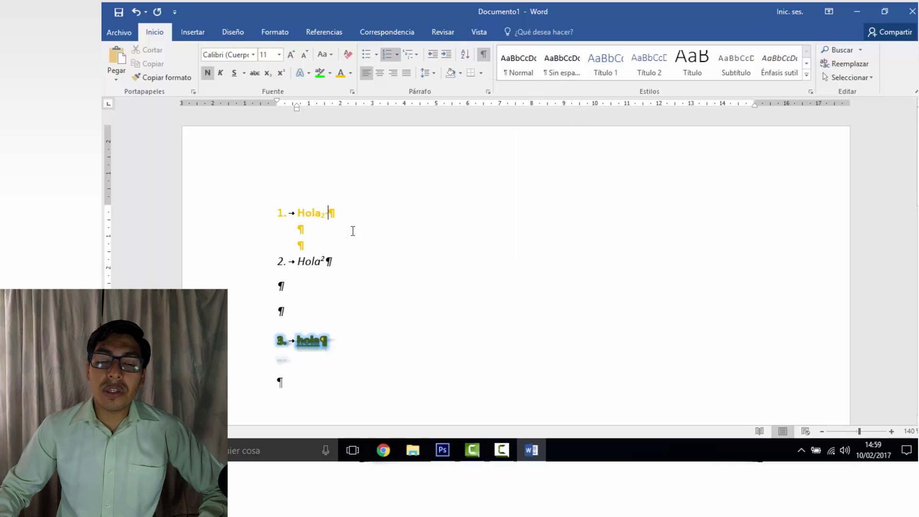
{"action": "left_click", "coordinate": [318, 233]}
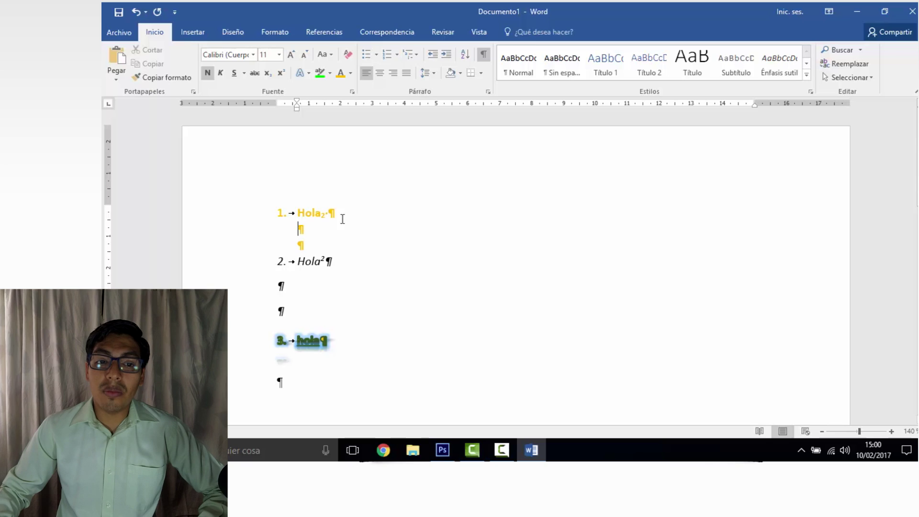
{"action": "left_click_drag", "start_coordinate": [340, 215], "coordinate": [295, 218]}
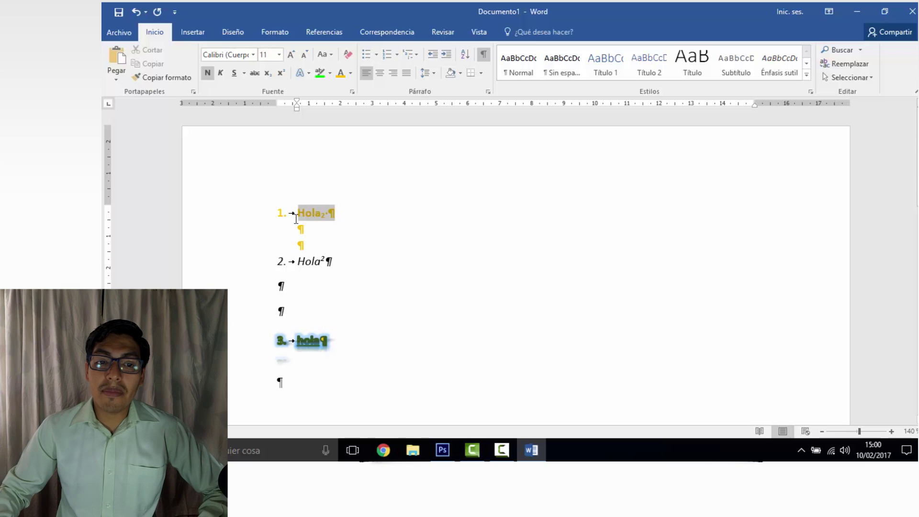
{"action": "left_click", "coordinate": [482, 72]}
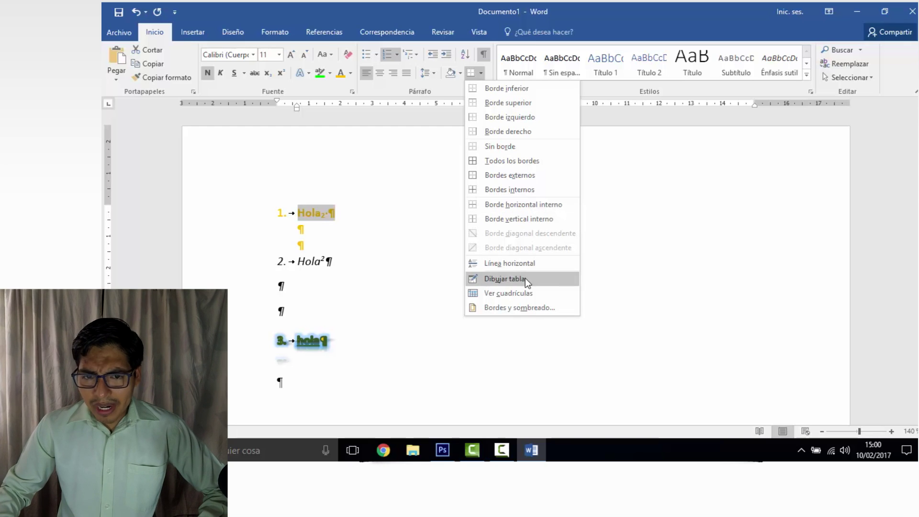
{"action": "left_click", "coordinate": [477, 76]}
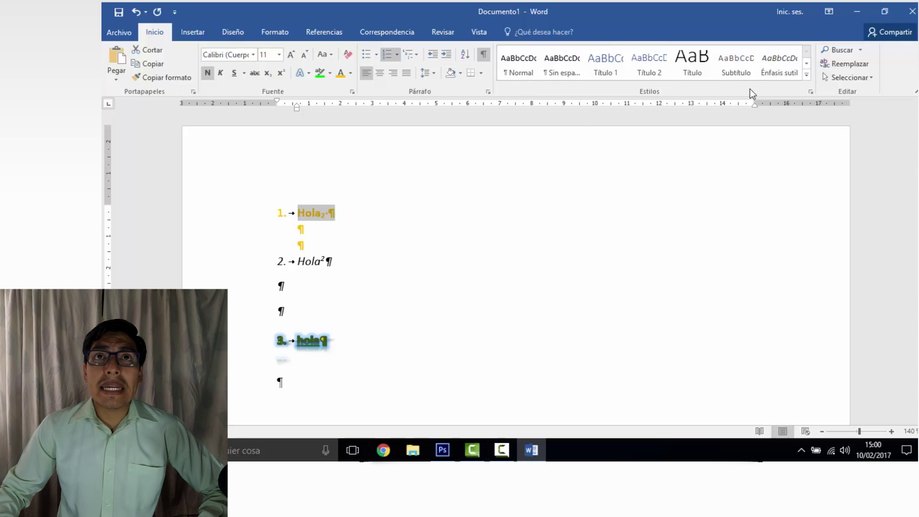
Create a new style from the selected yellow text's formatting and name it "Estilo amarillo"
{"action": "left_click", "coordinate": [808, 77]}
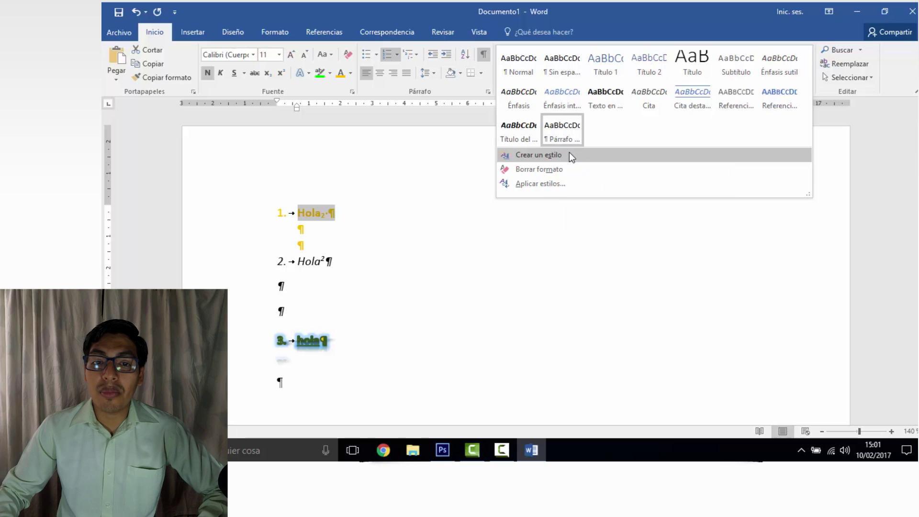
{"action": "left_click", "coordinate": [539, 155]}
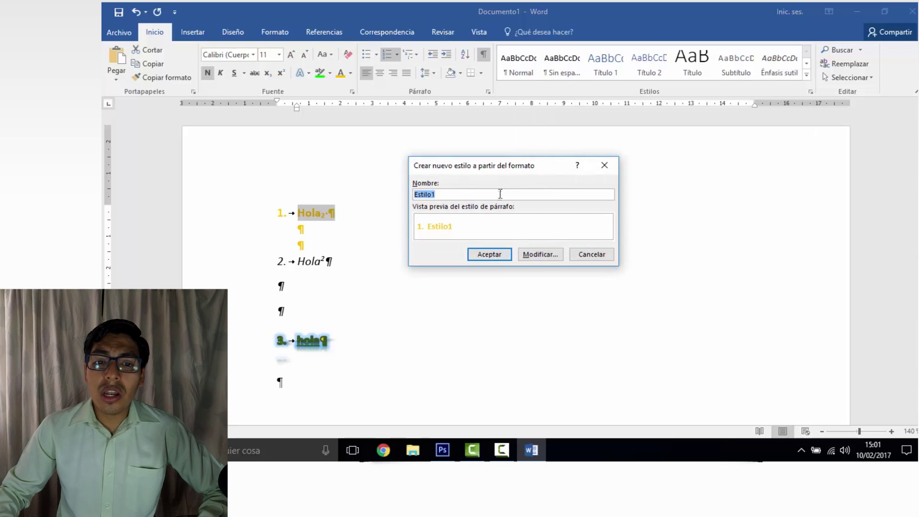
{"action": "left_click", "coordinate": [460, 196]}
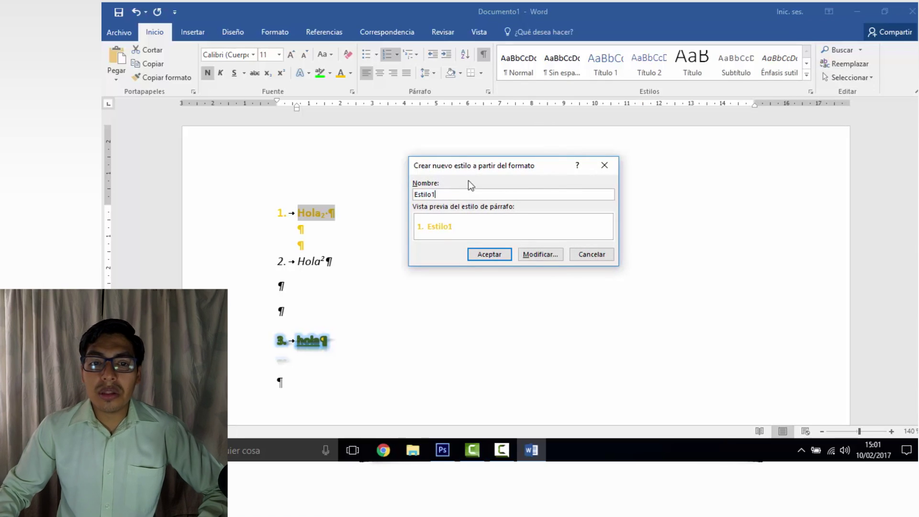
{"action": "key", "text": "BackSpace"}
{"action": "type", "text": "amar"}
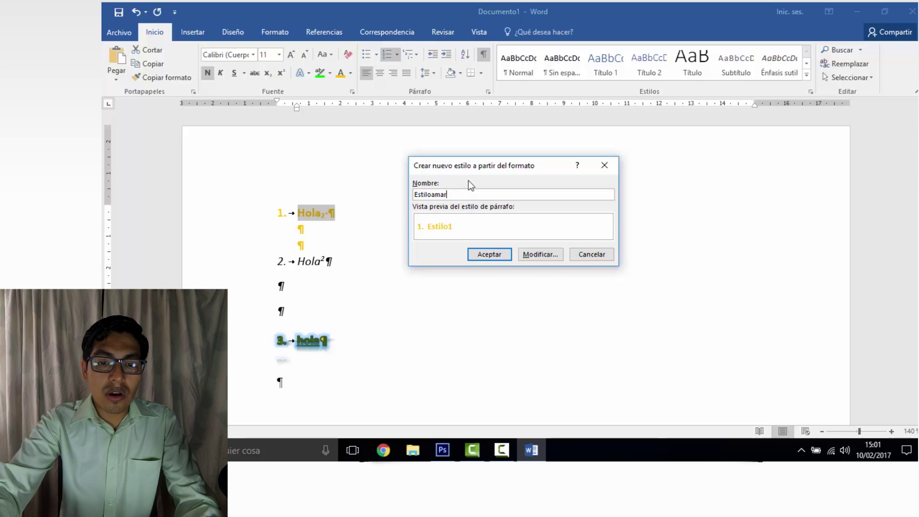
{"action": "type", "text": "illo"}
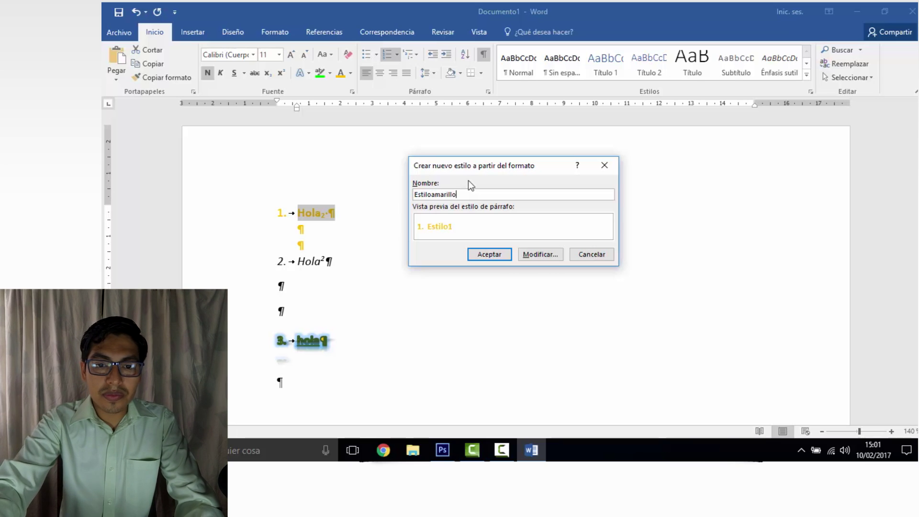
{"action": "key", "text": "Left"}
{"action": "key", "text": "Left"}
{"action": "key", "text": "Left"}
{"action": "key", "text": "Left"}
{"action": "key", "text": "Left"}
{"action": "key", "text": "Left"}
{"action": "key", "text": "Left"}
{"action": "key", "text": "Left"}
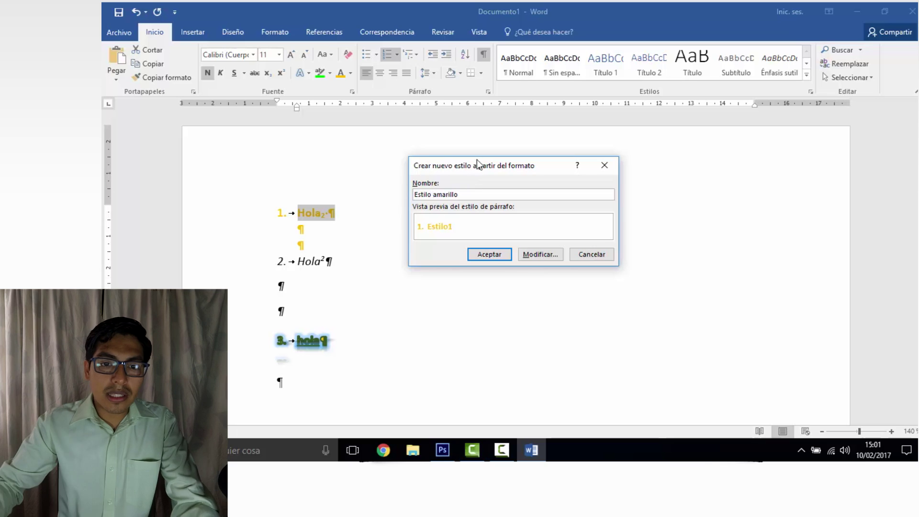
Open the detailed settings of the new style "Estilo amarillo" and base it on Título 1, keeping Estilo amarillo for the following paragraph
{"action": "left_click", "coordinate": [531, 255]}
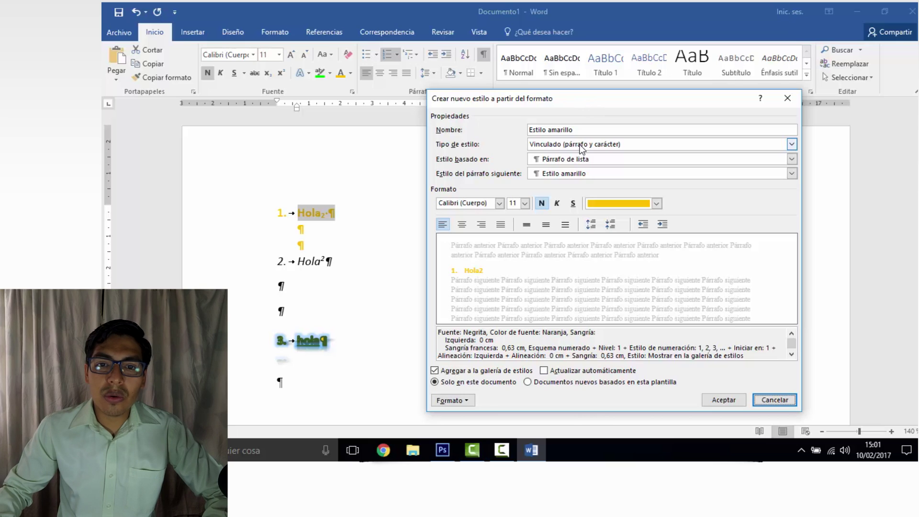
{"action": "left_click", "coordinate": [580, 145]}
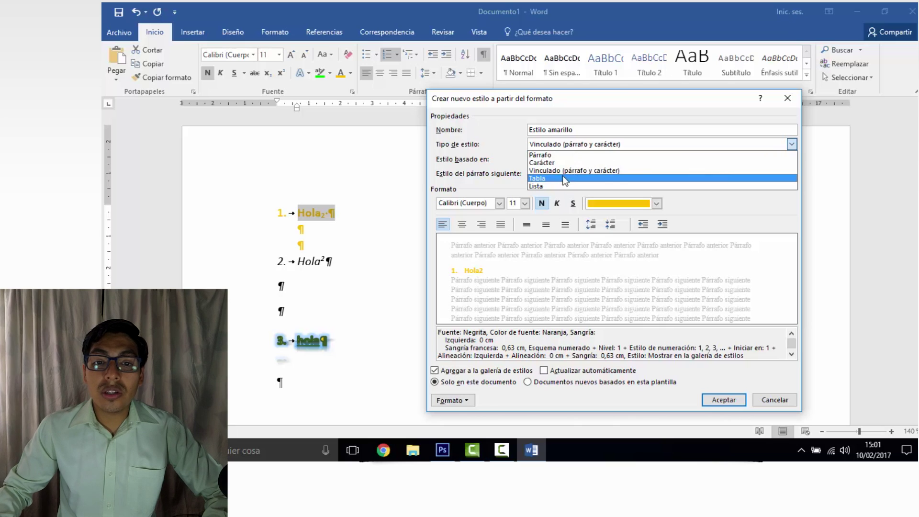
{"action": "key", "text": "Escape"}
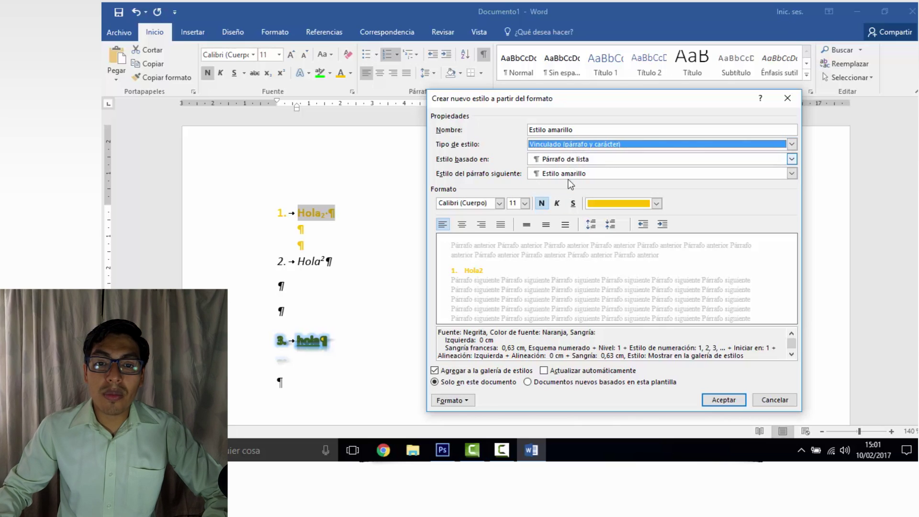
{"action": "left_click", "coordinate": [554, 162]}
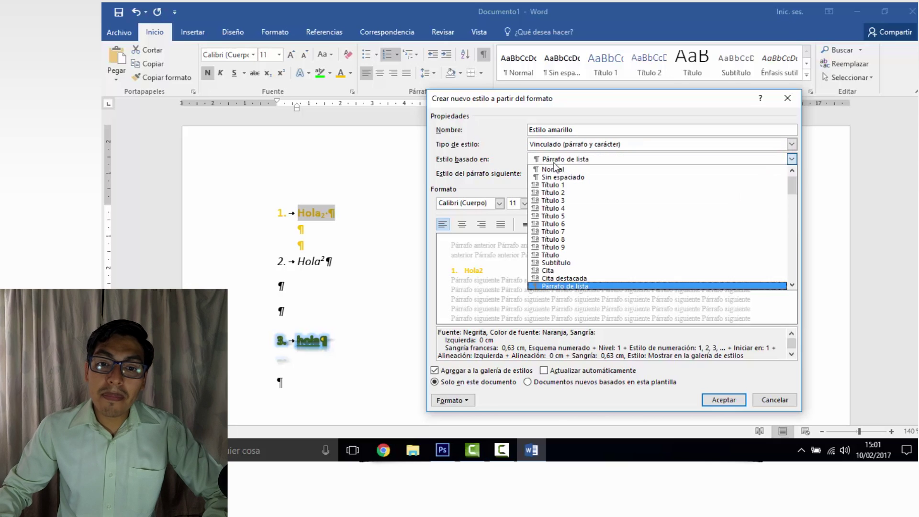
{"action": "left_click", "coordinate": [568, 187]}
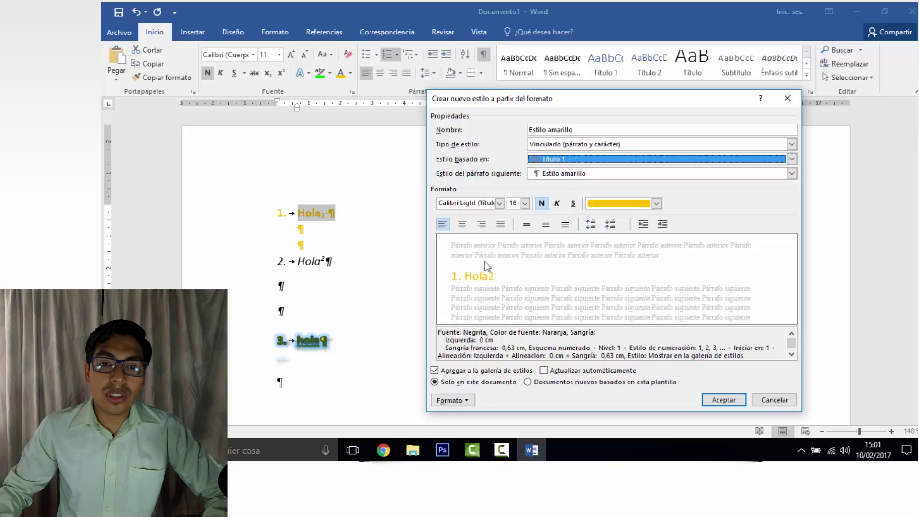
{"action": "left_click", "coordinate": [585, 179]}
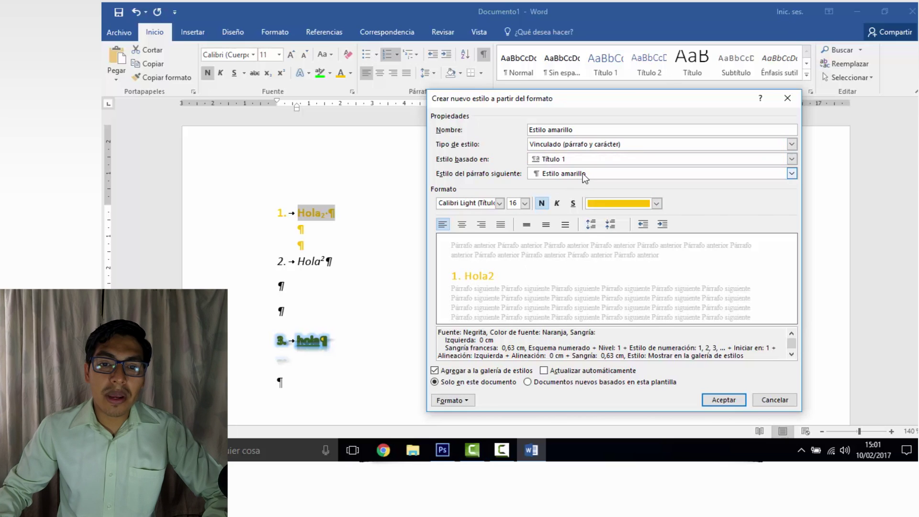
{"action": "left_click", "coordinate": [584, 178]}
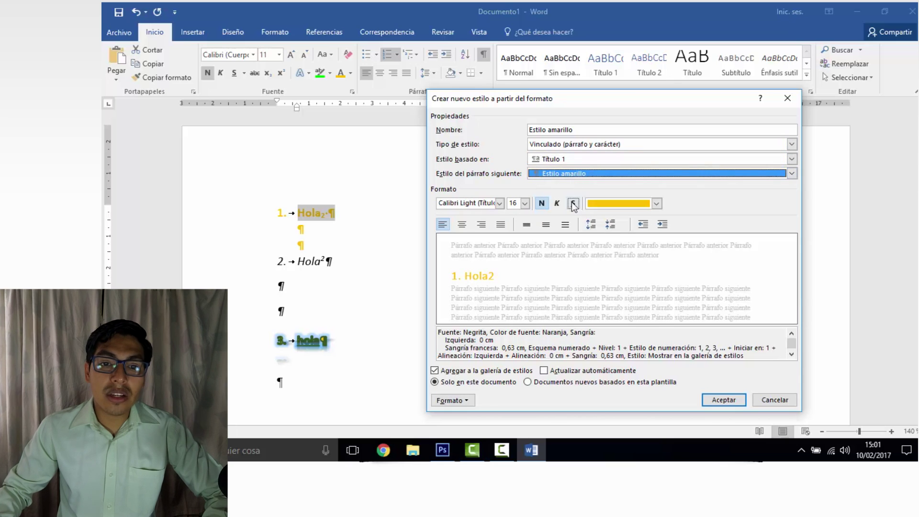
Set the new style's font to Algerian, size 22, with a dark gold Énfasis 4 font colour
{"action": "left_click", "coordinate": [499, 203]}
{"action": "scroll", "coordinate": [455, 271], "scroll_direction": "down", "scroll_amount": 1}
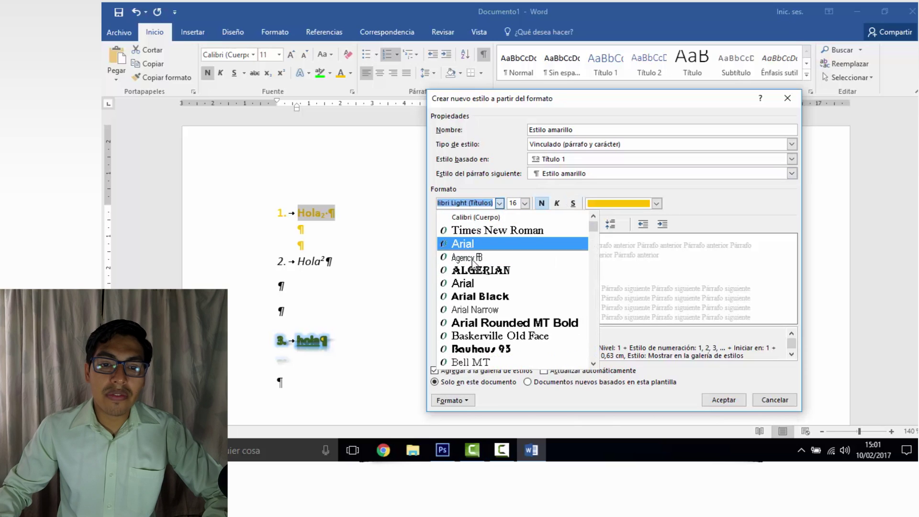
{"action": "left_click", "coordinate": [484, 271]}
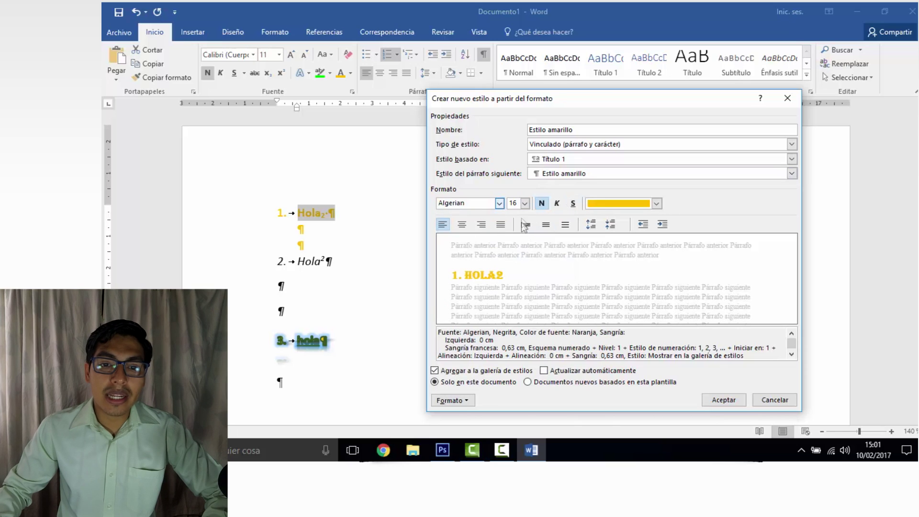
{"action": "left_click", "coordinate": [525, 203]}
{"action": "left_click", "coordinate": [517, 286]}
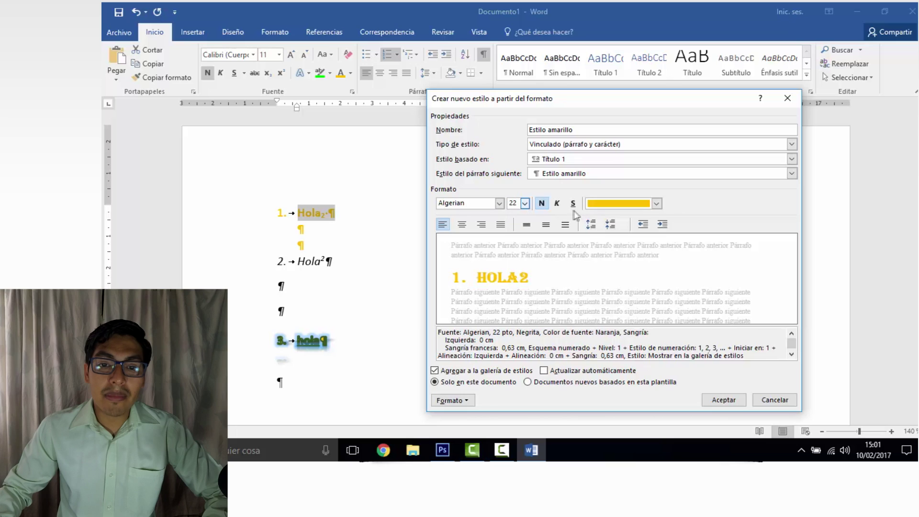
{"action": "left_click", "coordinate": [656, 204]}
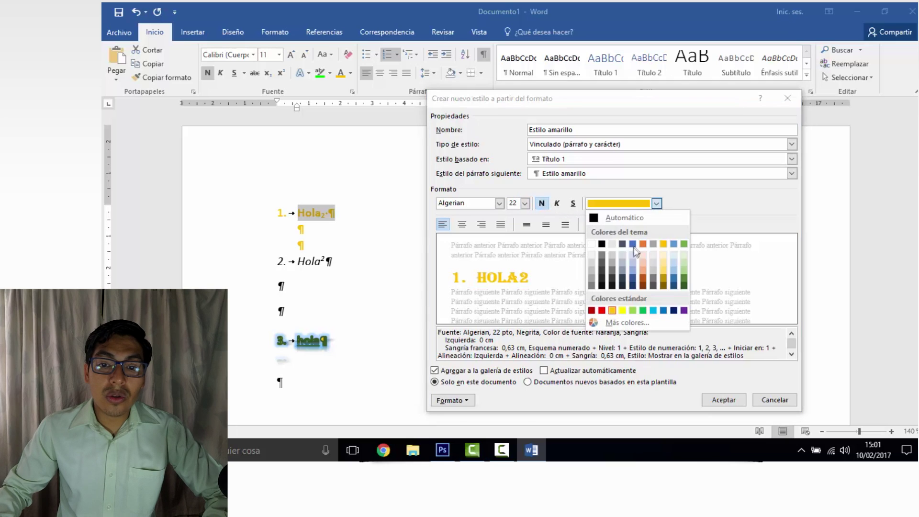
{"action": "left_click", "coordinate": [633, 270]}
{"action": "left_click", "coordinate": [657, 203]}
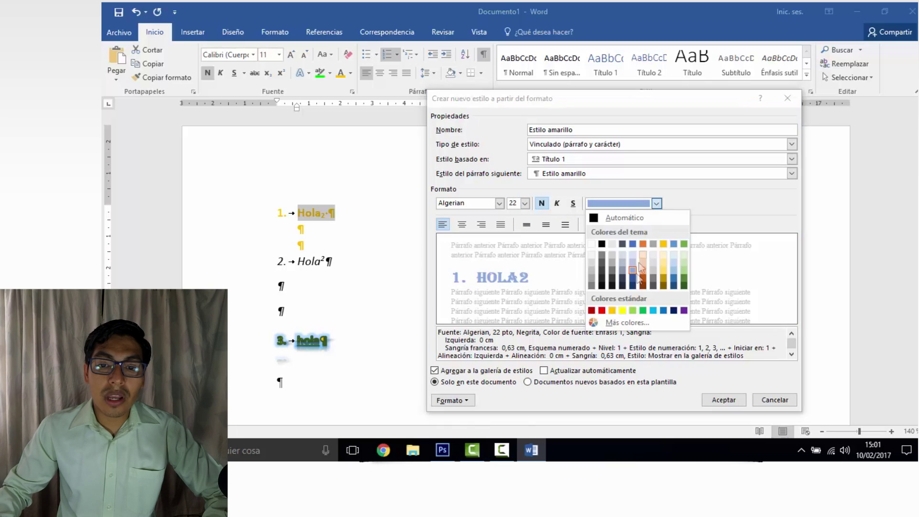
{"action": "left_click", "coordinate": [664, 282]}
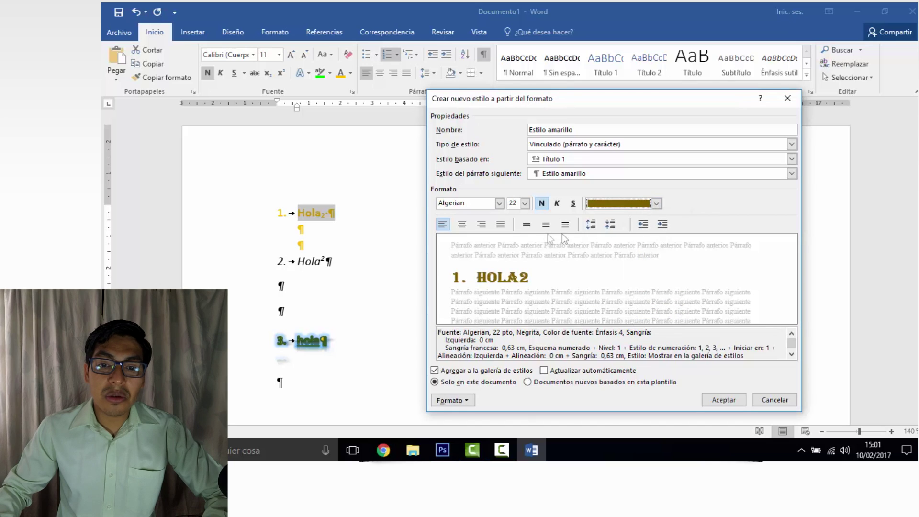
Reduce the style's paragraph spacing, set double line spacing and centred alignment, and create the style
{"action": "left_click", "coordinate": [611, 226]}
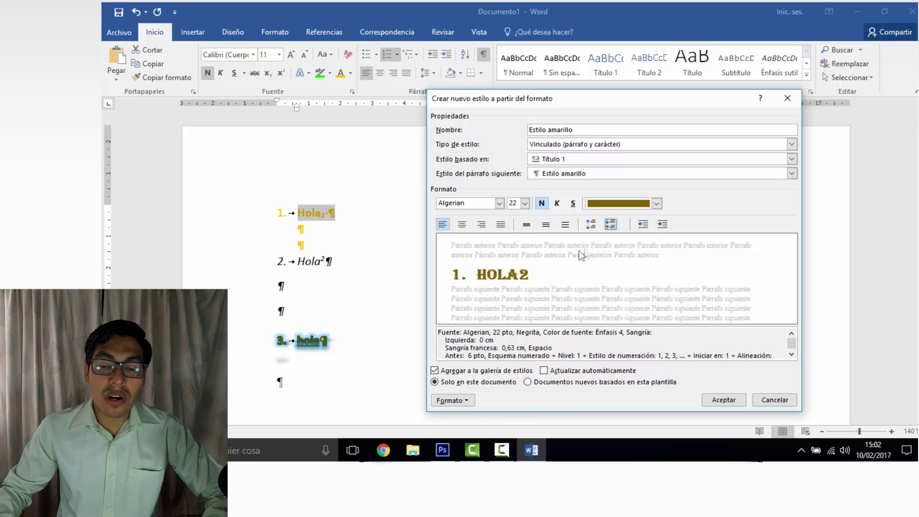
{"action": "left_click", "coordinate": [565, 225]}
{"action": "left_click", "coordinate": [463, 225]}
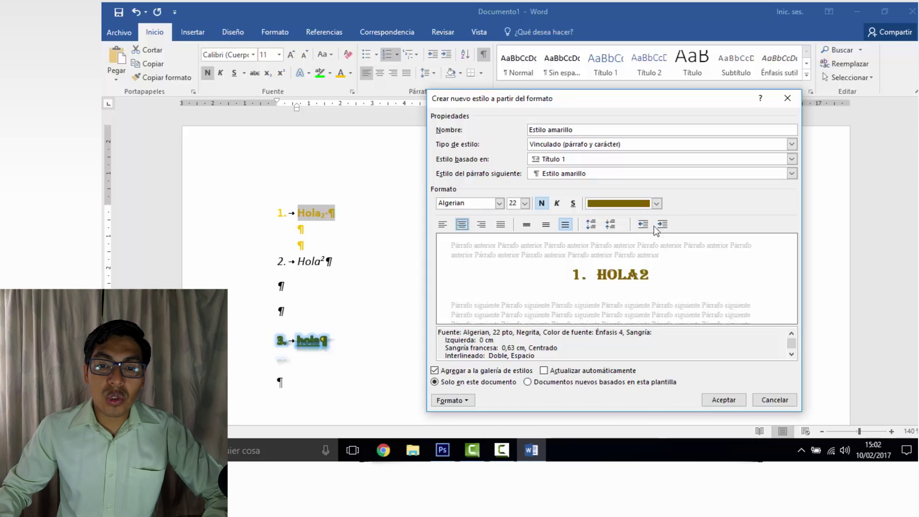
{"action": "left_click", "coordinate": [723, 399]}
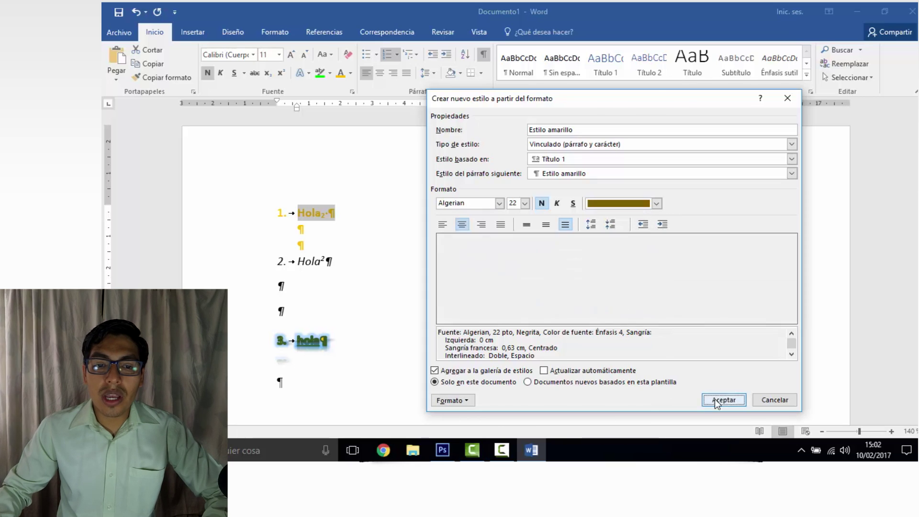
{"action": "left_click", "coordinate": [616, 268]}
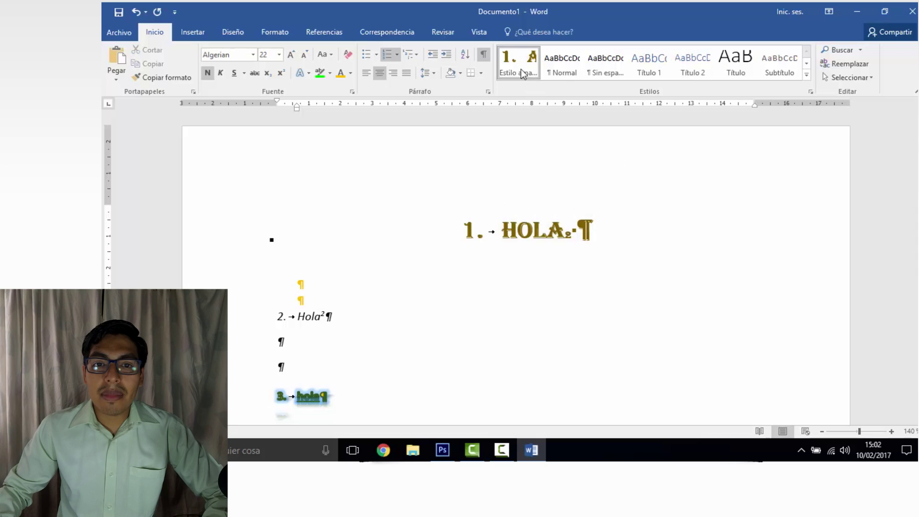
Review the styles gallery and apply the "Estilo amarillo" style to the second list item
{"action": "left_click", "coordinate": [808, 76]}
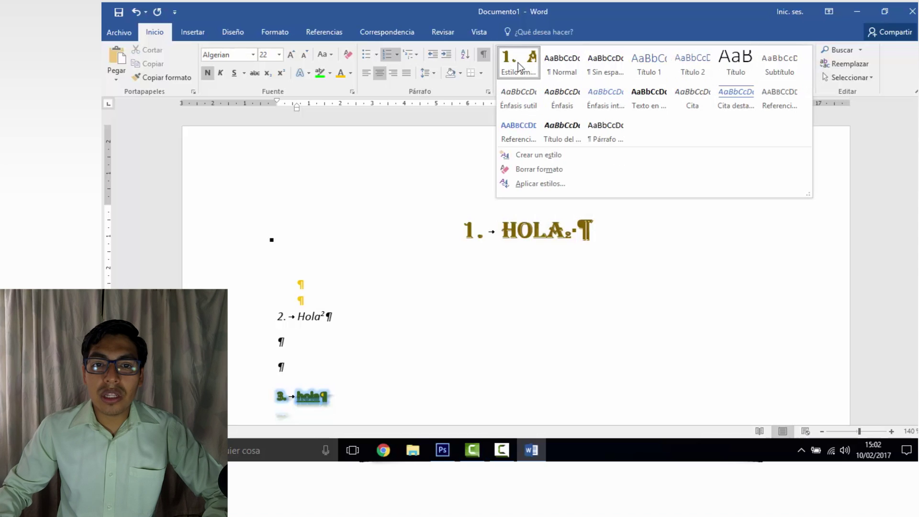
{"action": "left_click", "coordinate": [383, 297]}
{"action": "left_click", "coordinate": [271, 314]}
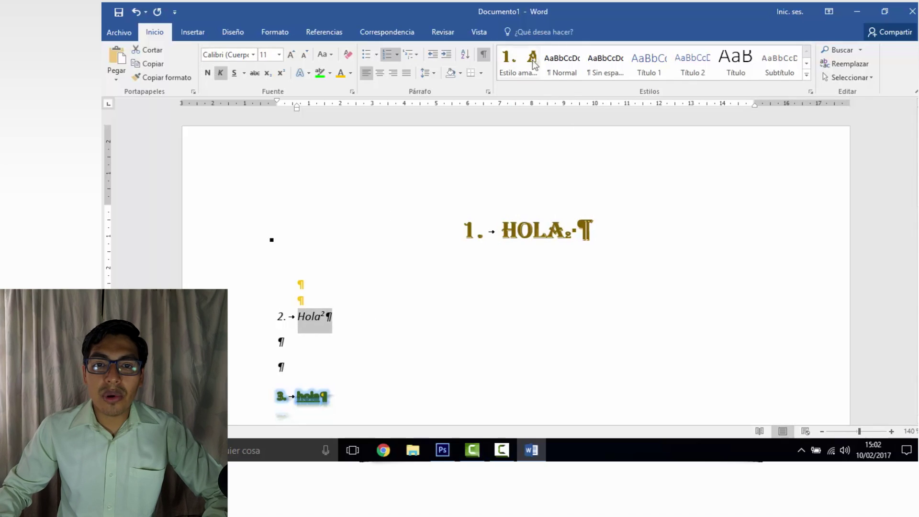
{"action": "left_click", "coordinate": [518, 60]}
{"action": "scroll", "coordinate": [632, 293], "scroll_direction": "down", "scroll_amount": 3}
{"action": "scroll", "coordinate": [581, 178], "scroll_direction": "up", "scroll_amount": 3}
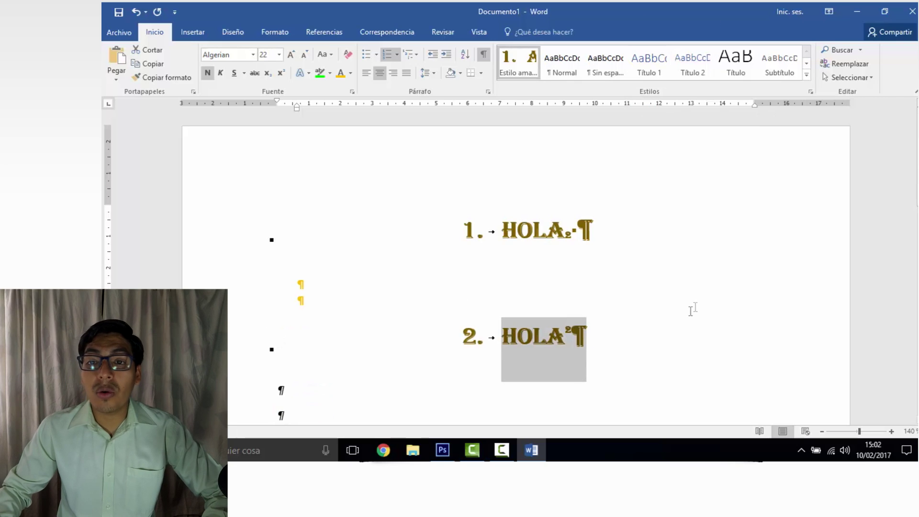
Search the document for "Hola2", and reselect the second list item's text after reviewing the selection options
{"action": "left_click", "coordinate": [861, 49]}
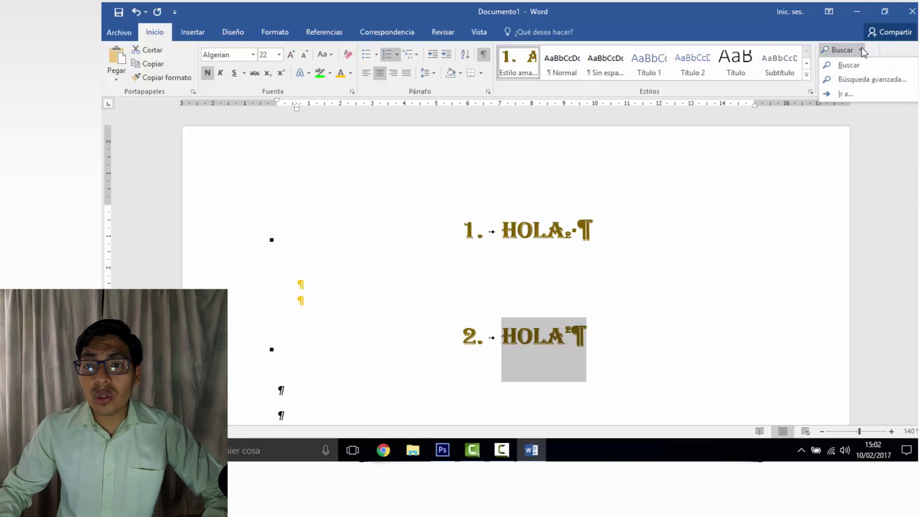
{"action": "left_click", "coordinate": [862, 63]}
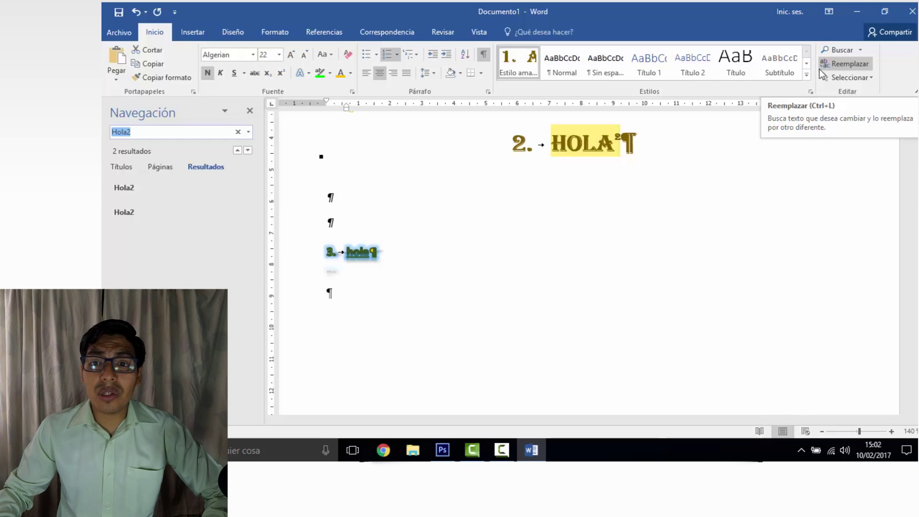
{"action": "left_click", "coordinate": [850, 77]}
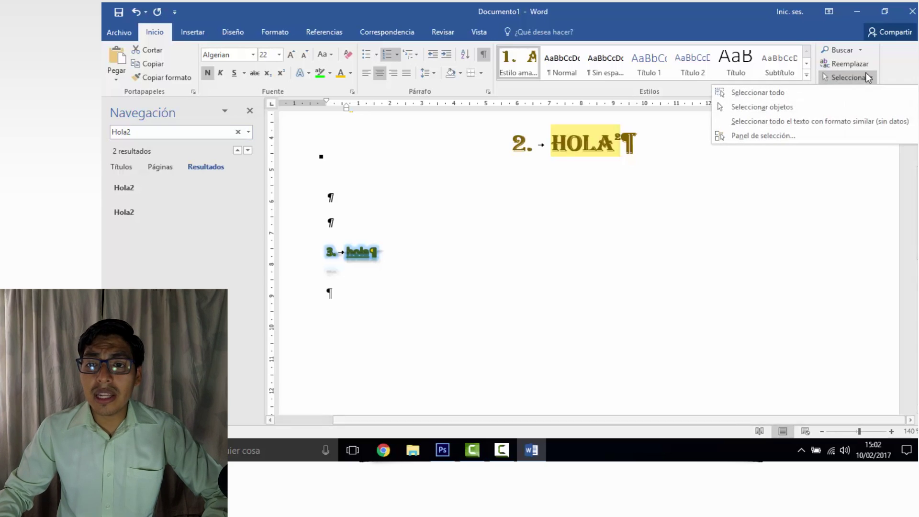
{"action": "left_click", "coordinate": [604, 172]}
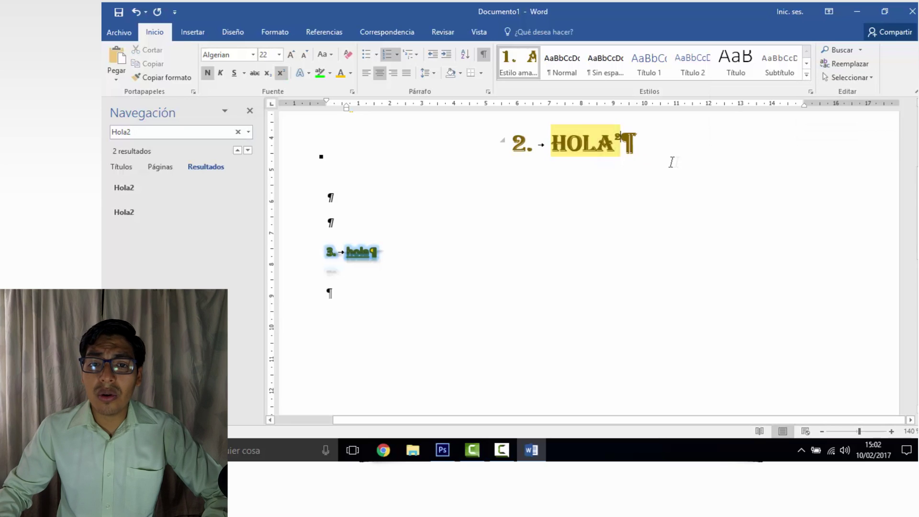
{"action": "left_click_drag", "start_coordinate": [486, 155], "coordinate": [489, 154]}
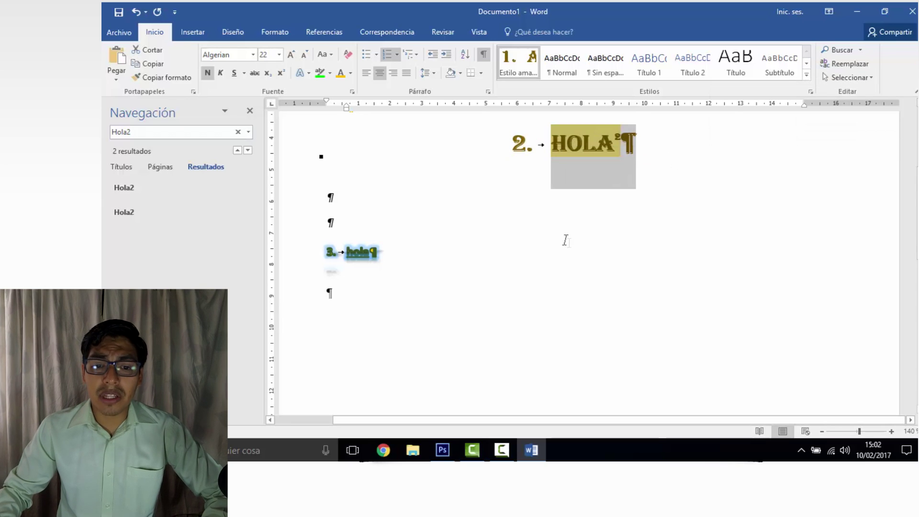